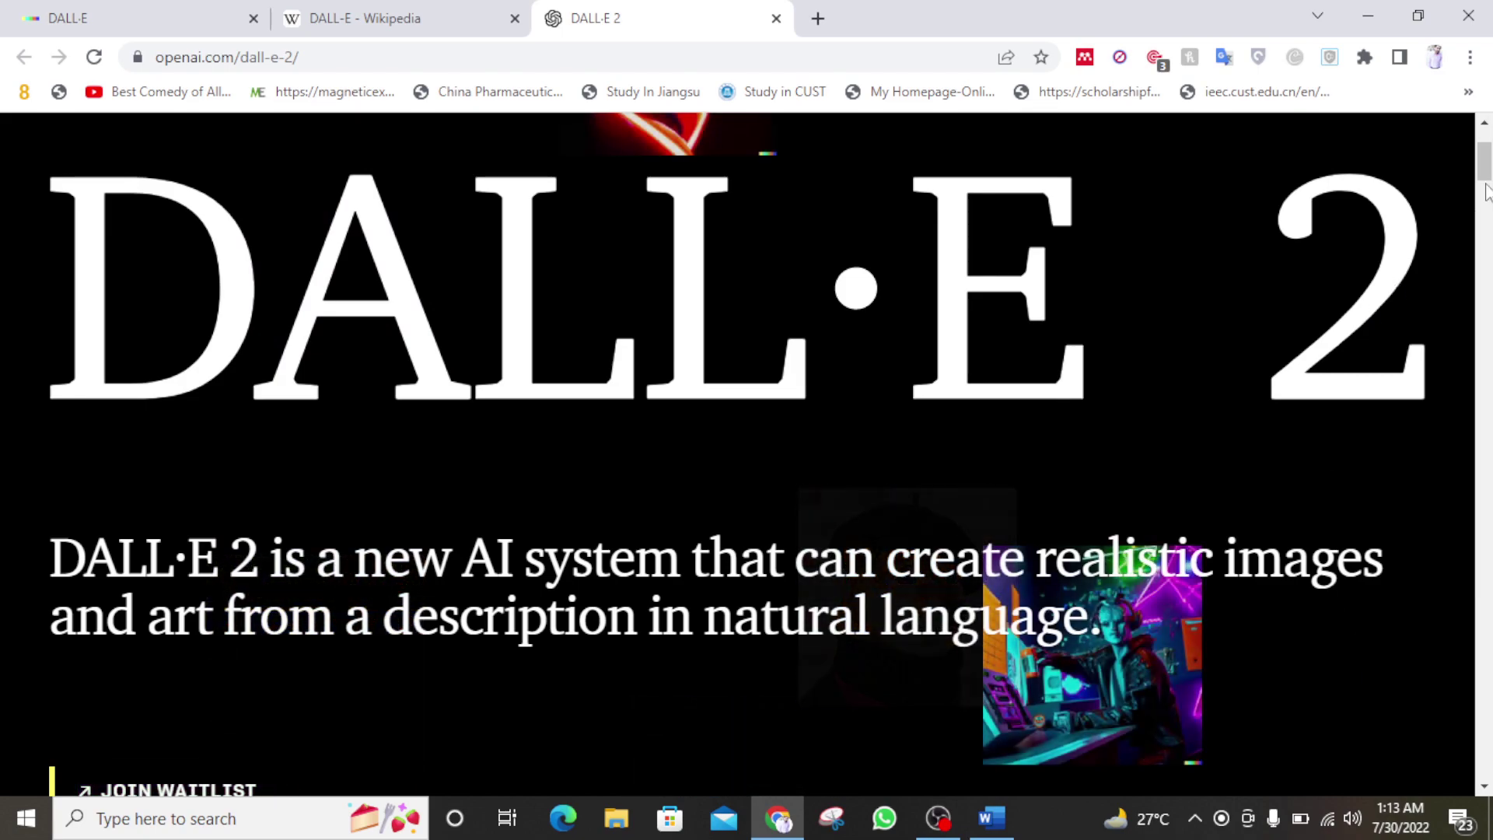
- Scroll the DALL·E 2 overview page down to the astronaut-riding-a-horse example
scroll(1487, 190, "down", 15)
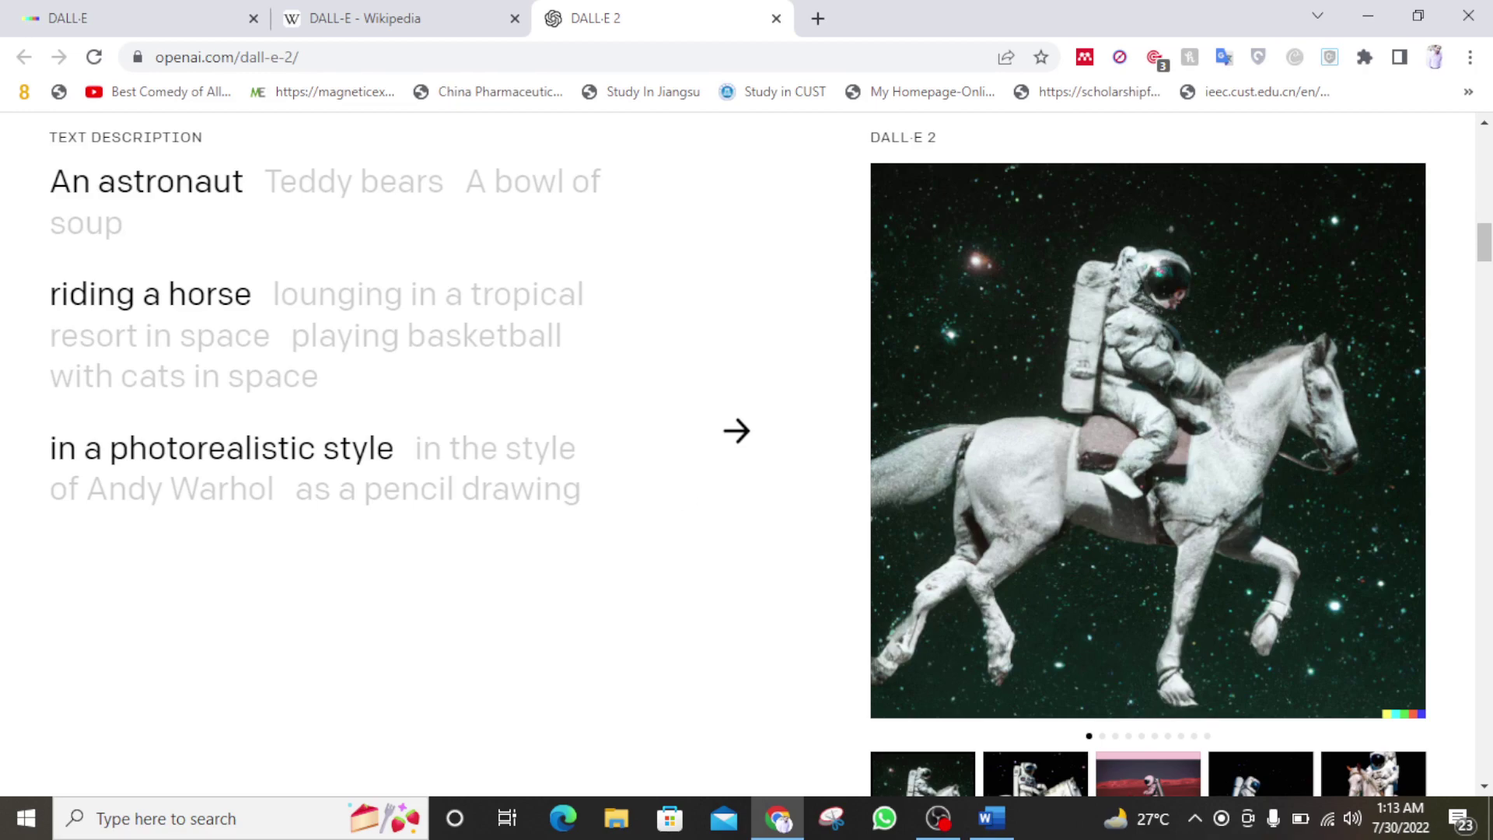
scroll(1483, 245, "down", 2)
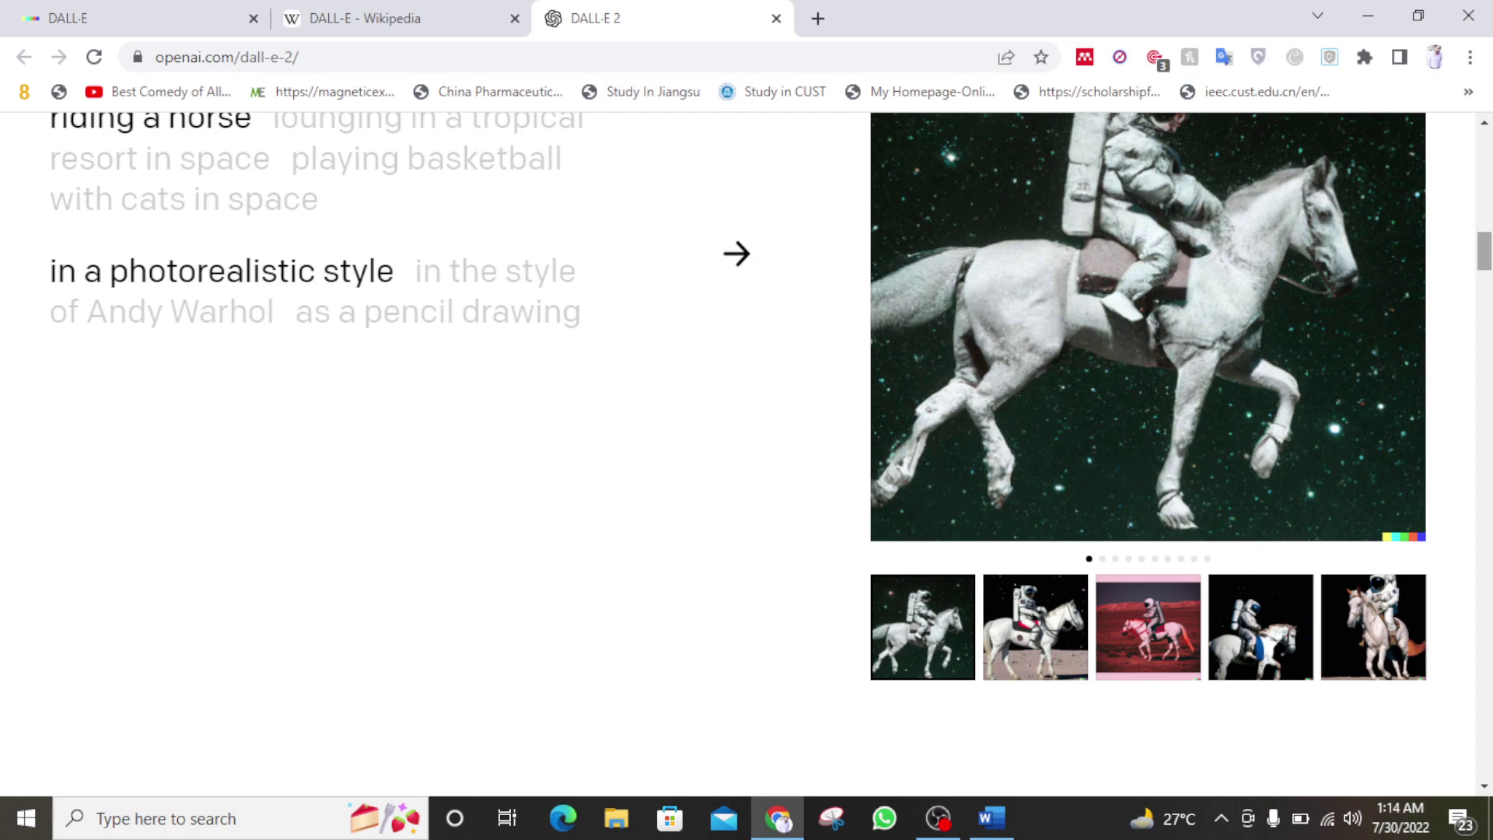
- Skim the DALL-E Wikipedia article down to Technology, then return to the labs.openai.com prompt page
left_click(436, 17)
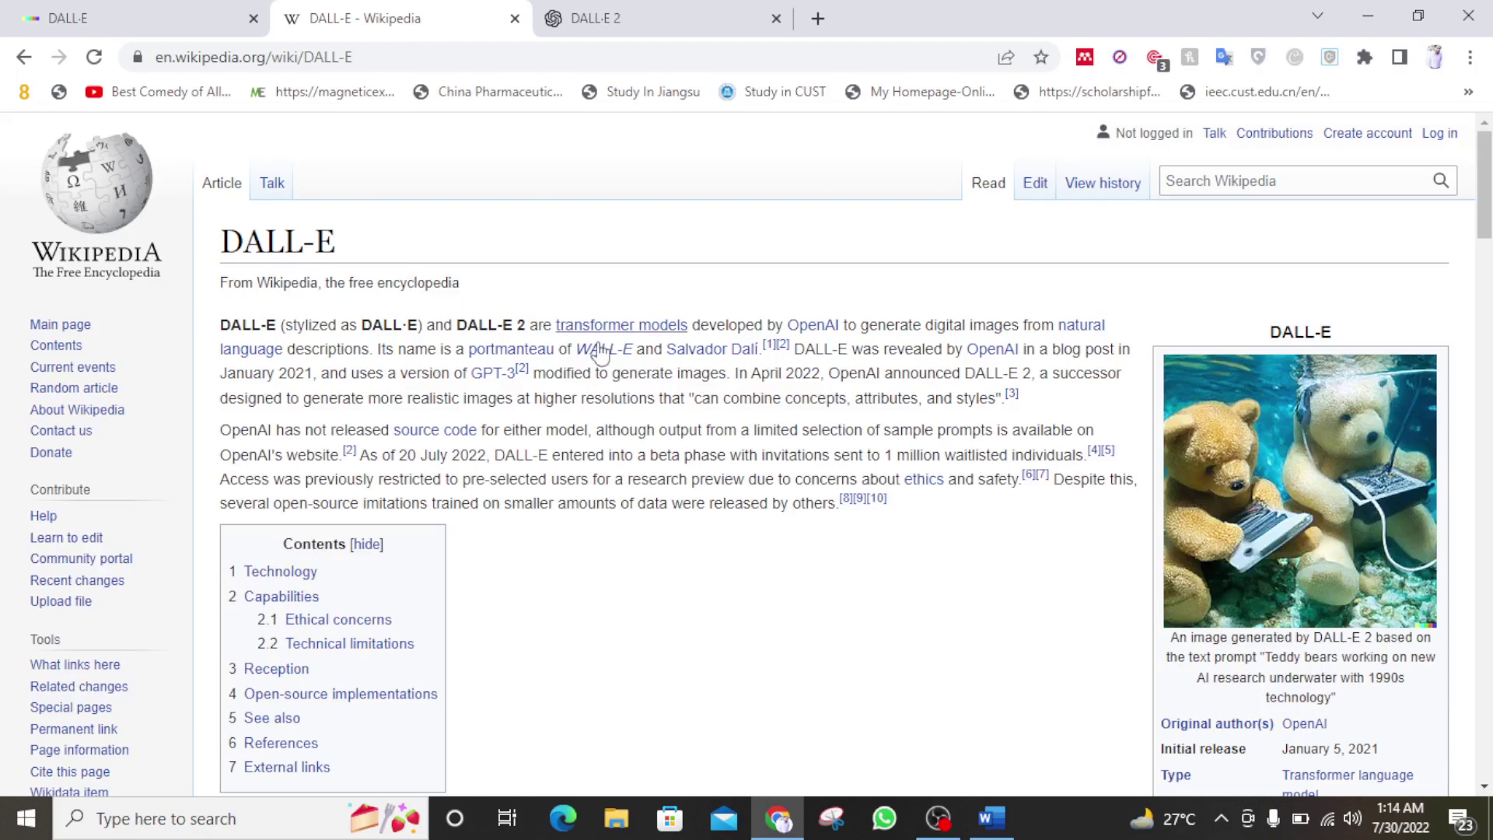
mouse_move(623, 362)
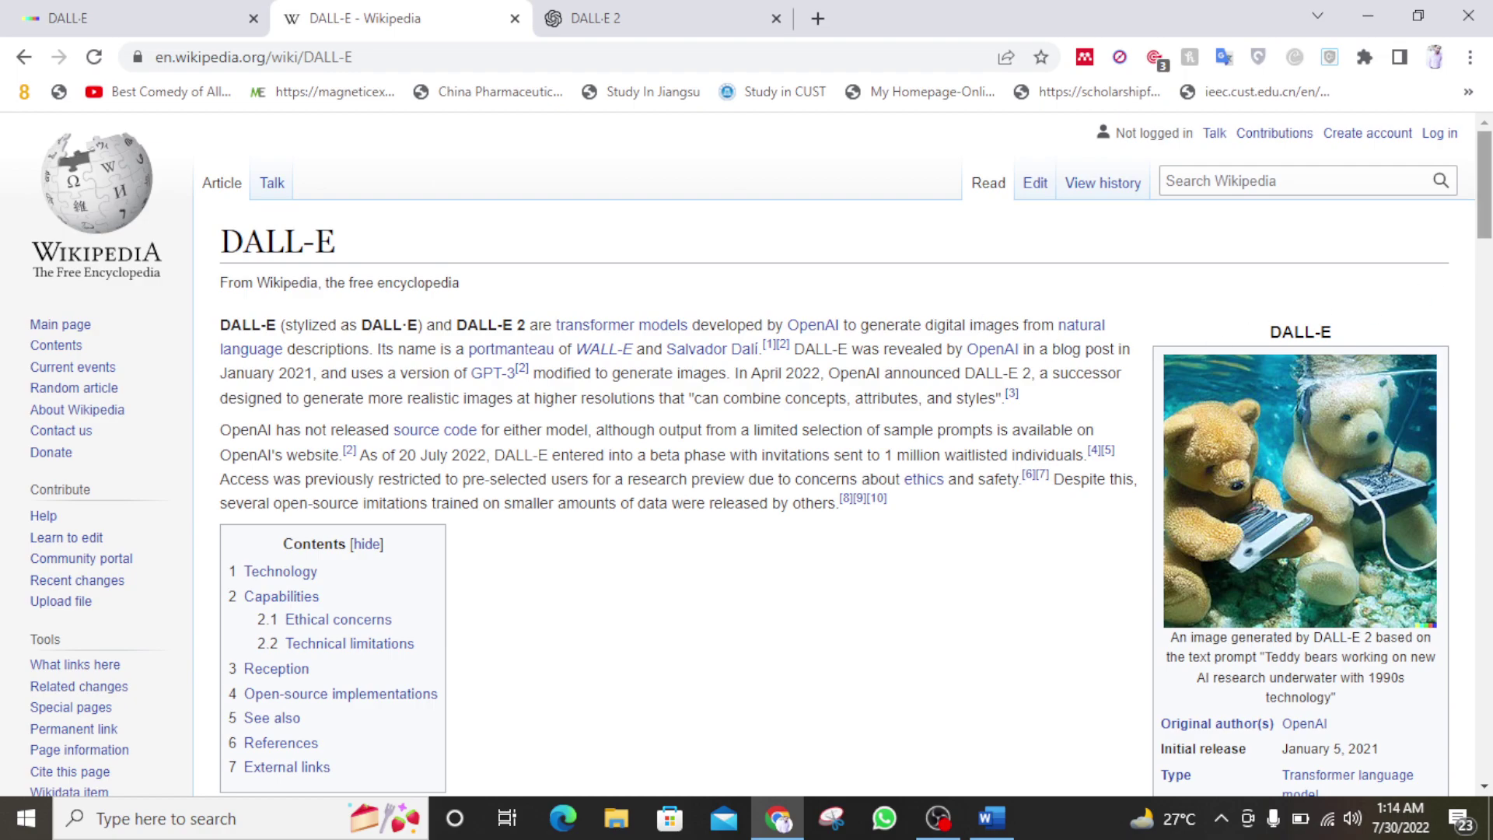
left_click_drag(1484, 185, 1484, 253)
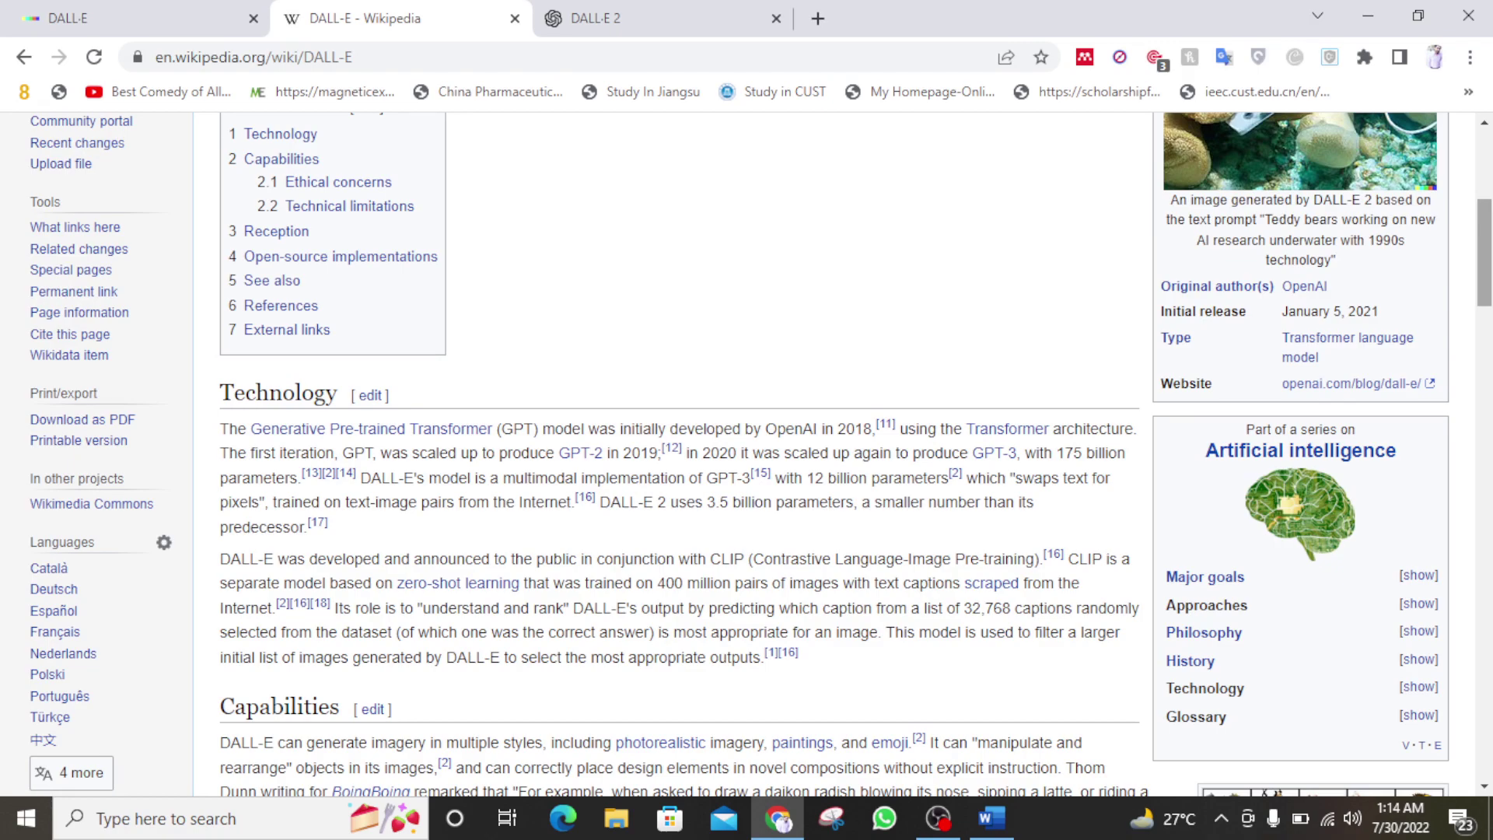
left_click(201, 11)
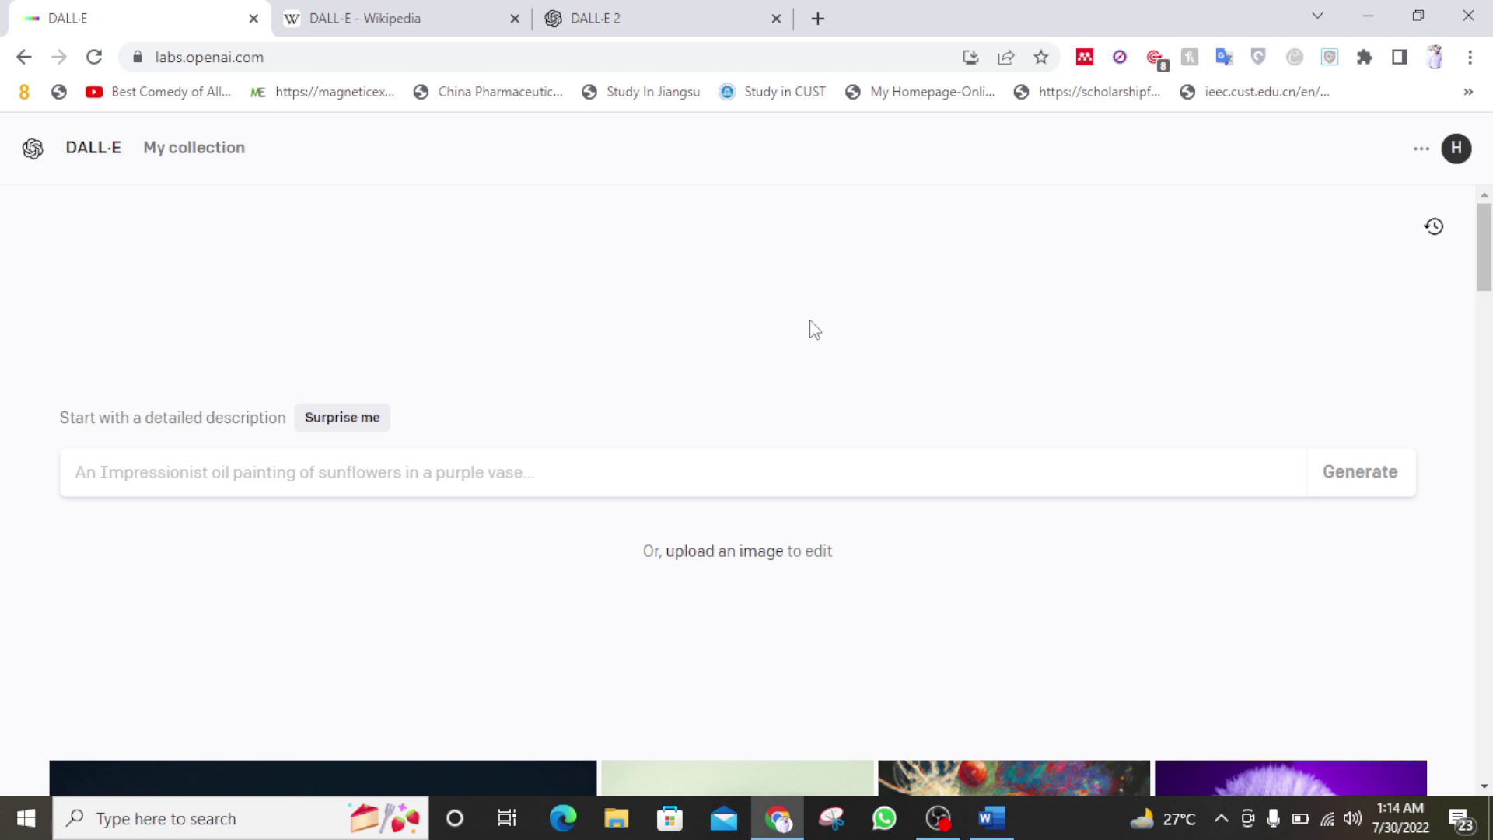
- Generate four images for the prompt 'blue pomegranate in a bowl of apple'
left_click(765, 458)
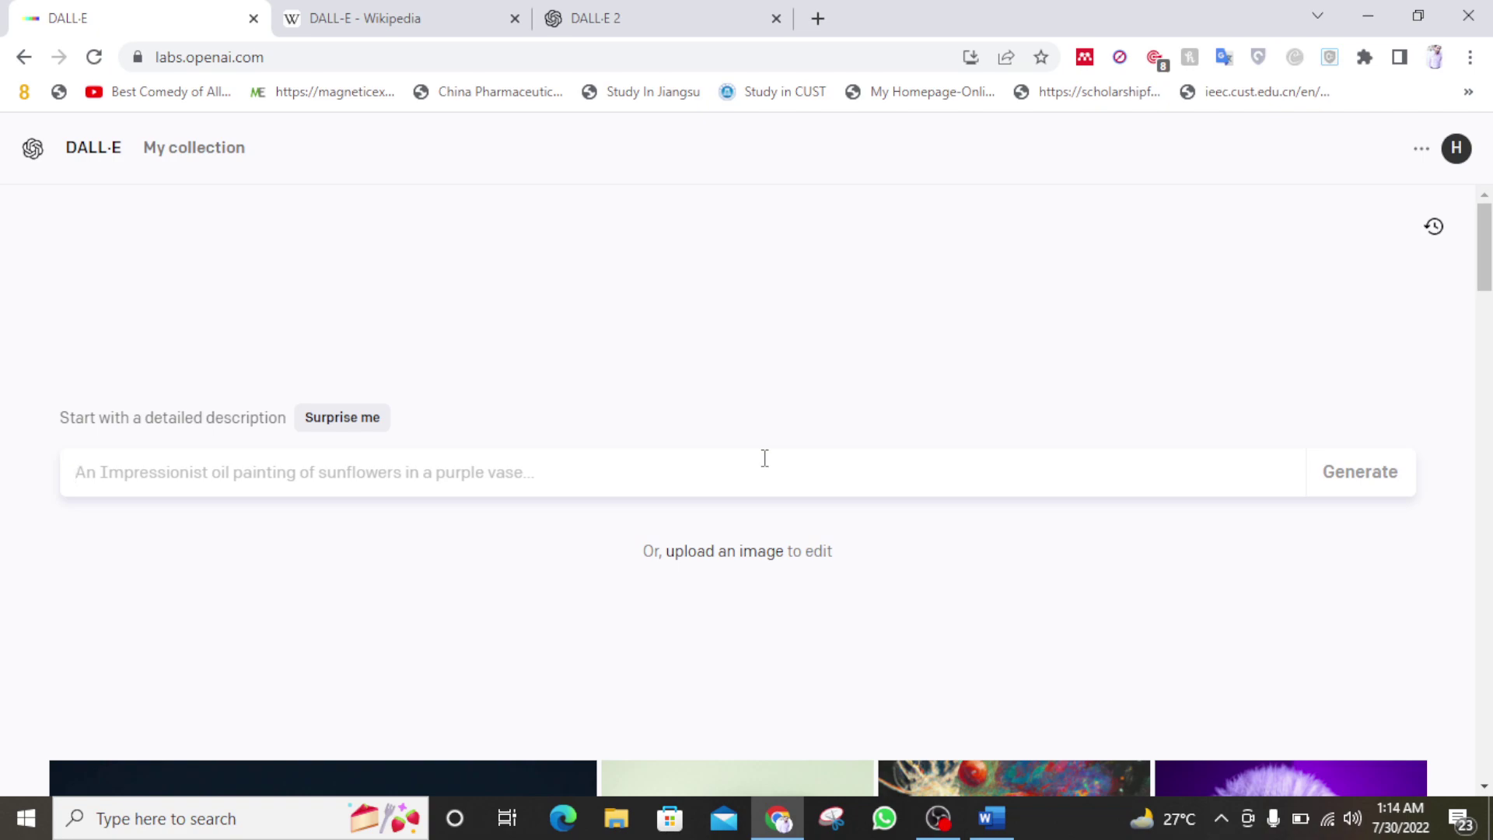
type("blue p")
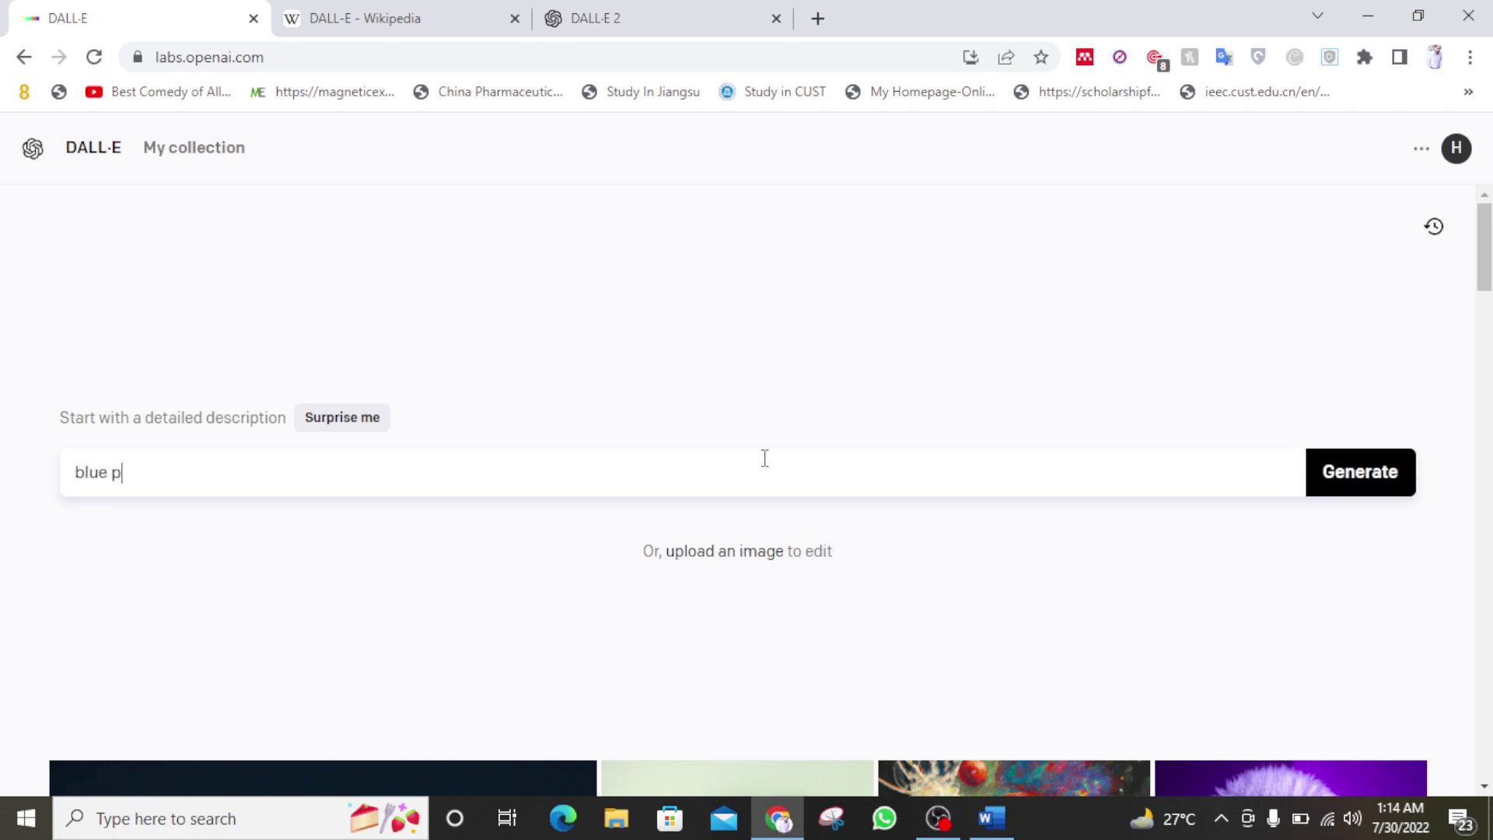
type("omegranate in a bowl of appl")
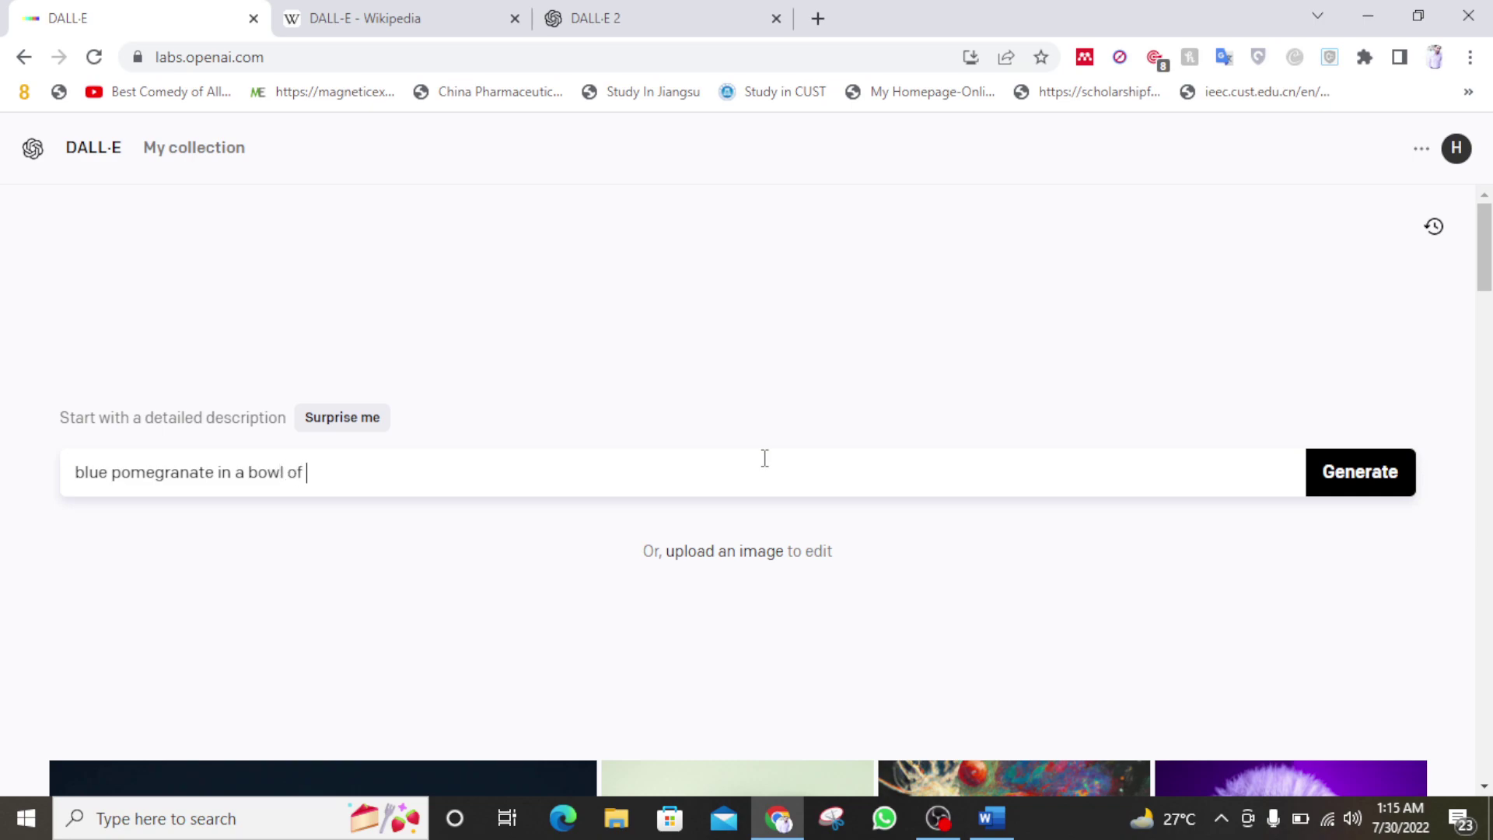
type("e")
left_click(1341, 465)
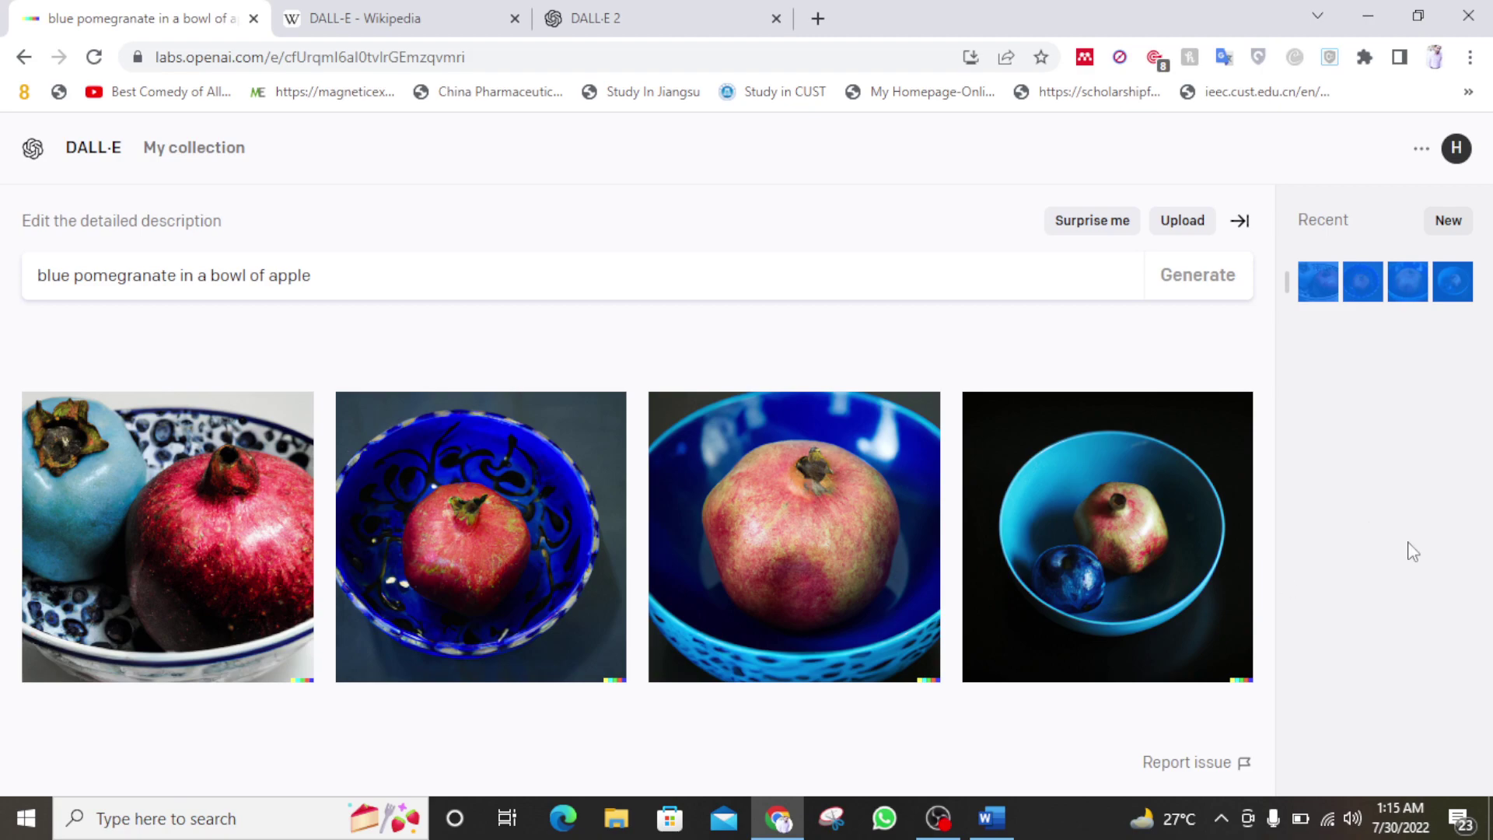
left_click_drag(583, 276, 4, 276)
- Generate images for 'Robotic penguin', correcting the 'penguine' typo first
type("Robo")
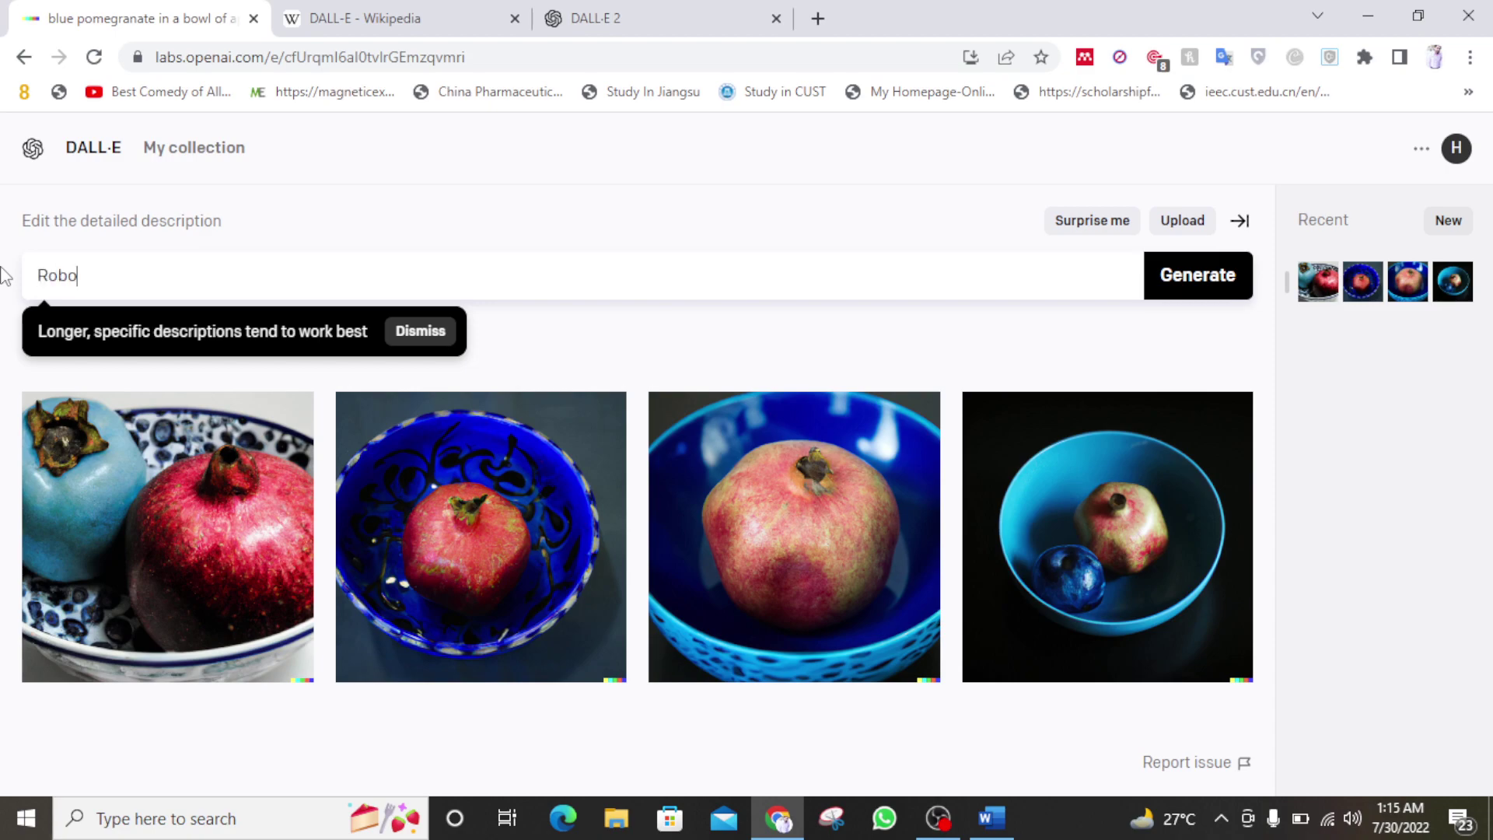
type("tic penguine")
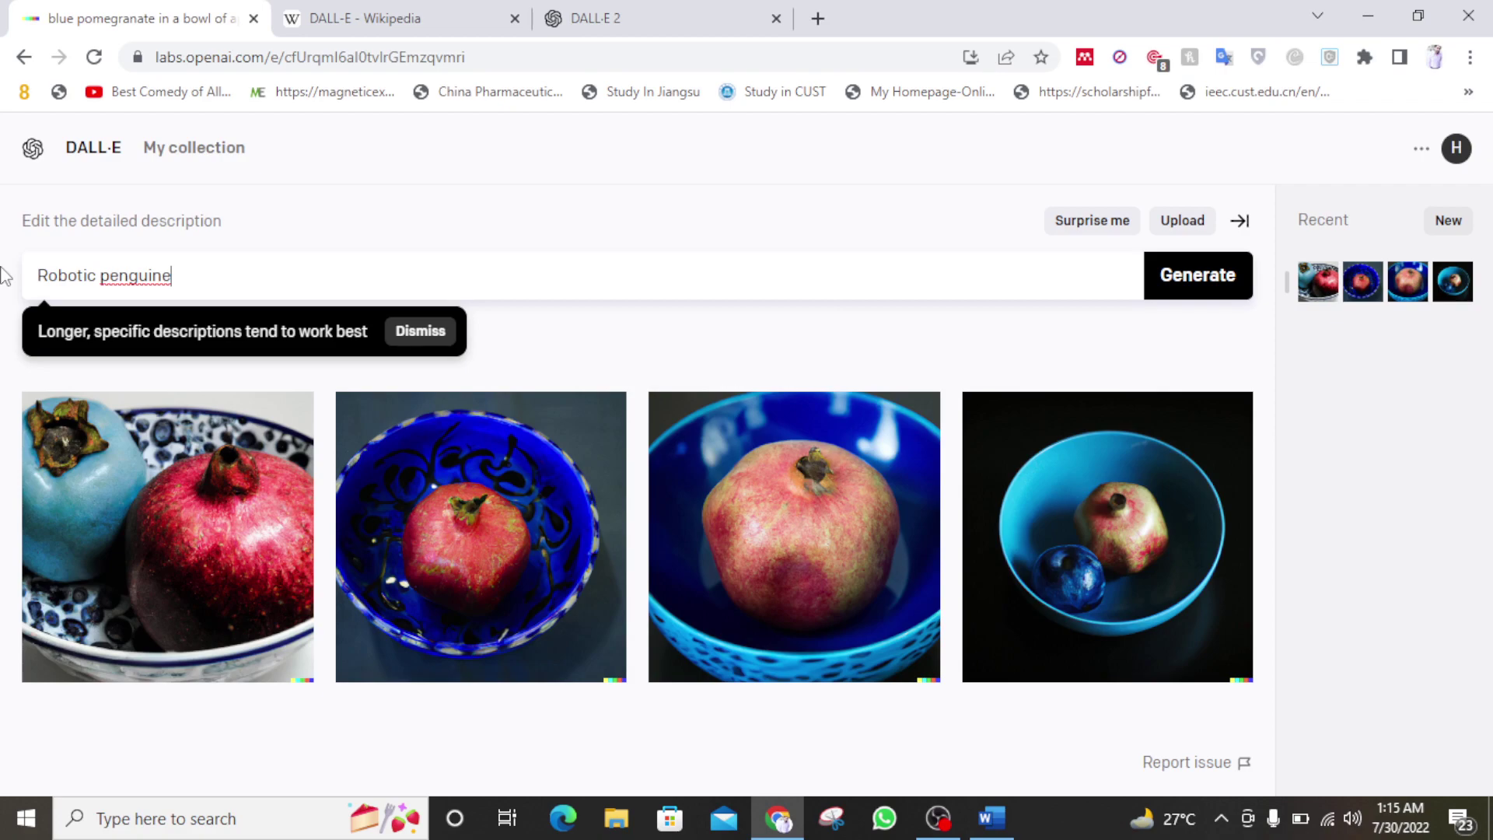
key("BackSpace")
left_click(1210, 309)
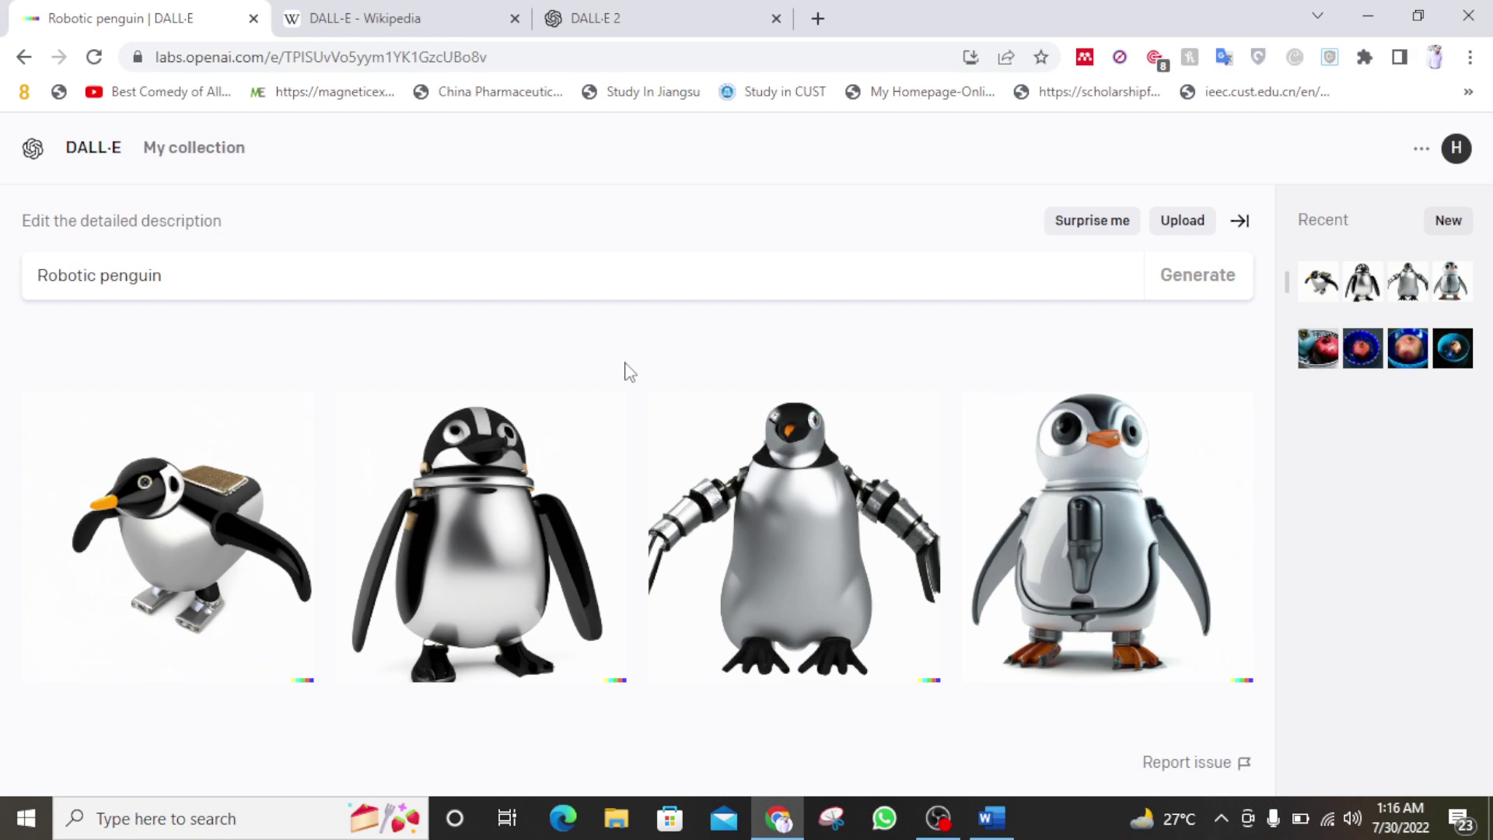
- Replace the prompt with 'A tiger discovering the city of atlantis' and generate images
left_click_drag(552, 268, 4, 268)
type("A t")
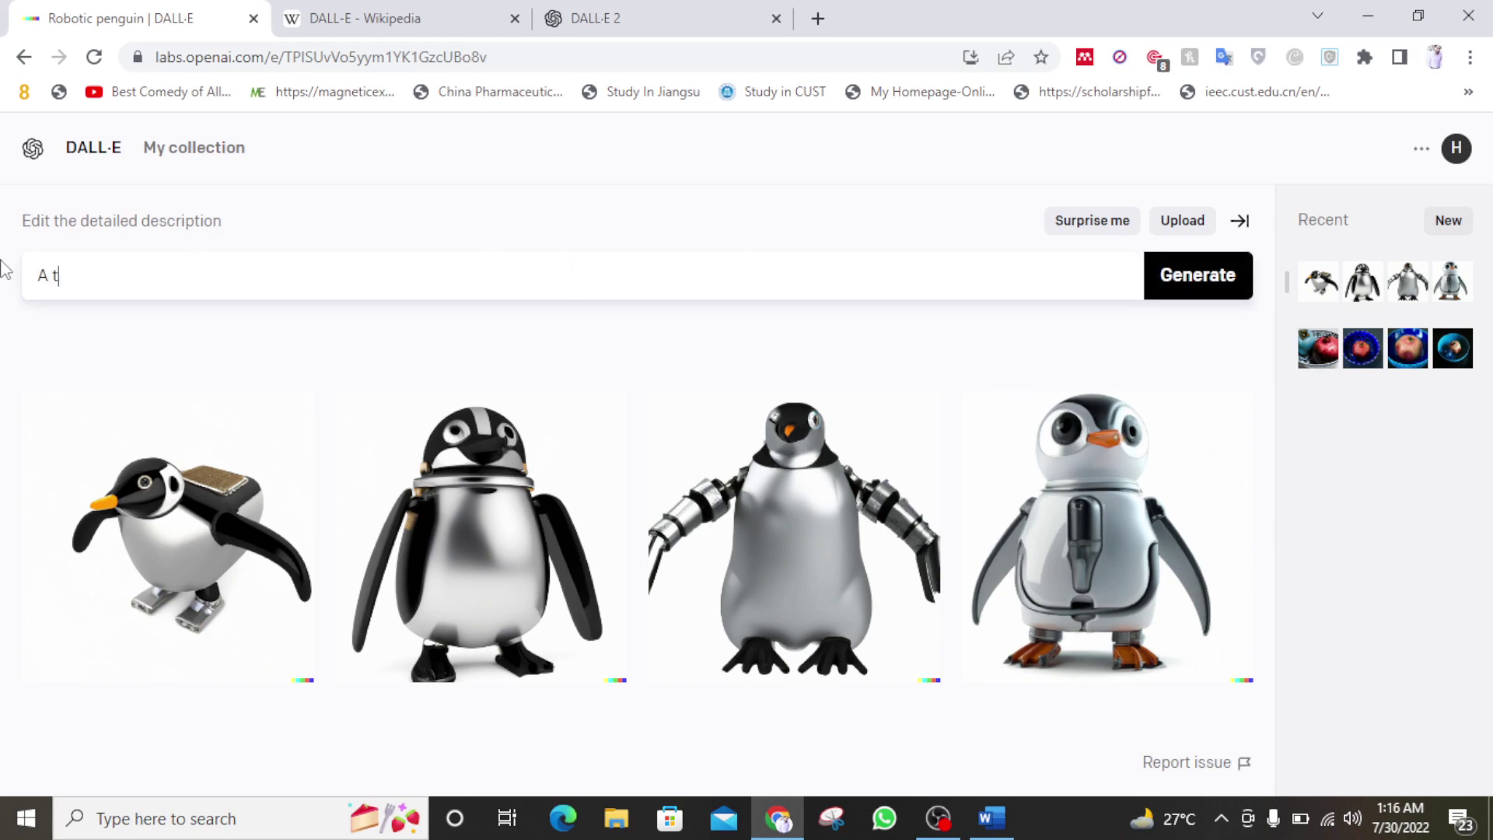
type("iger discovering")
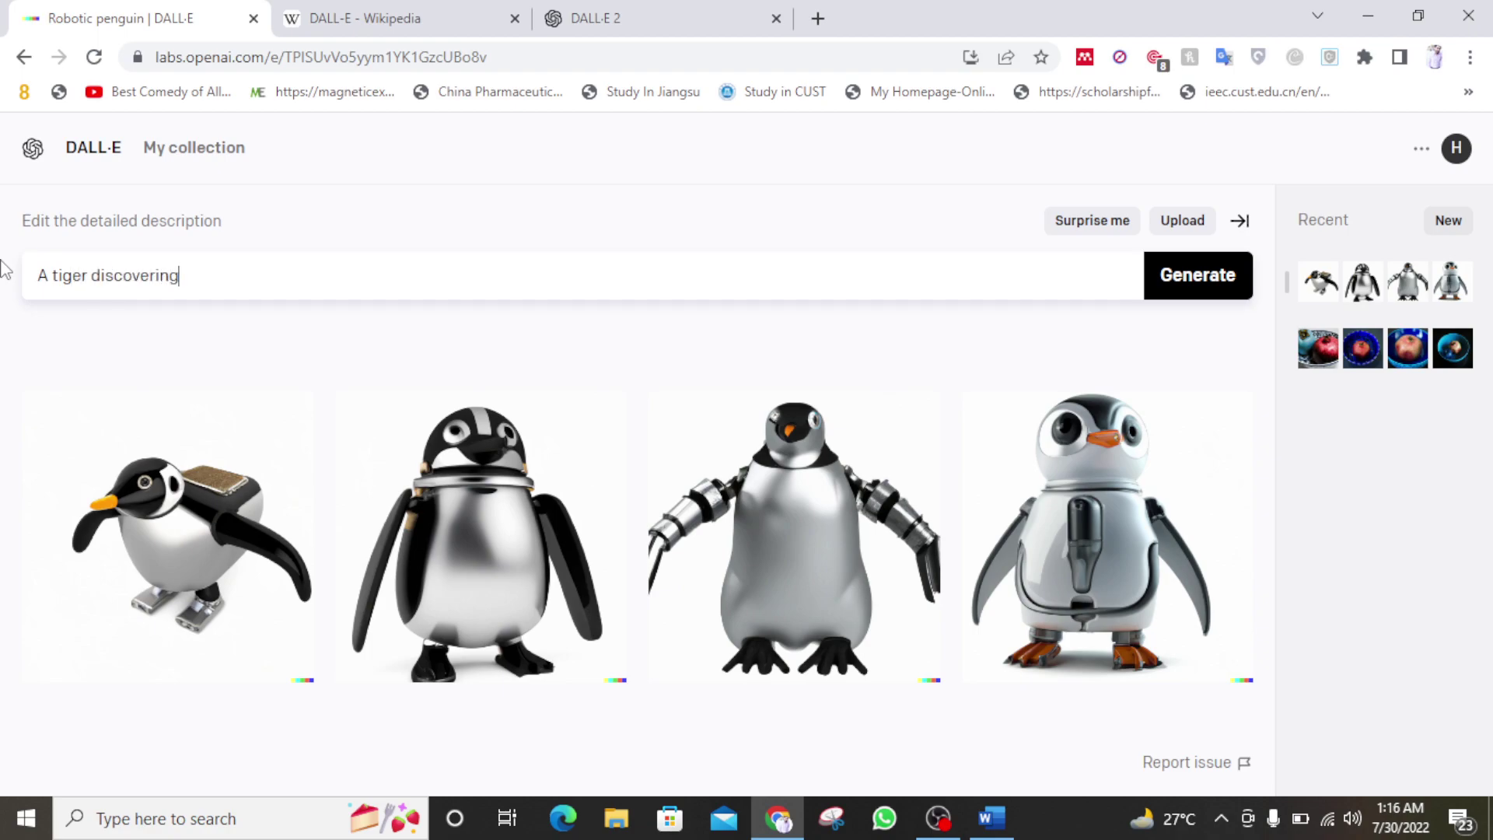
type(" the city of atlantis")
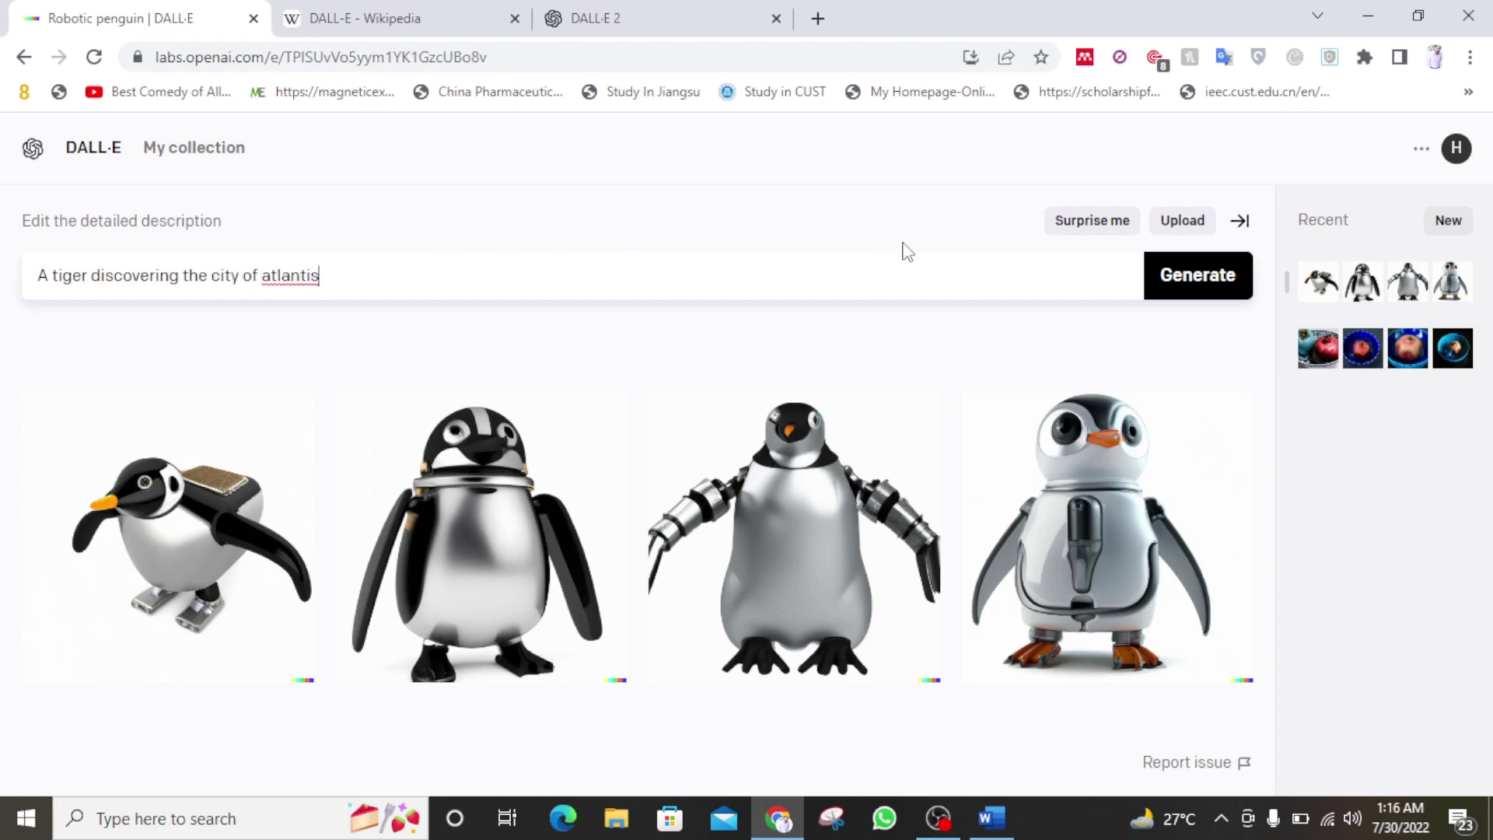
left_click(1201, 283)
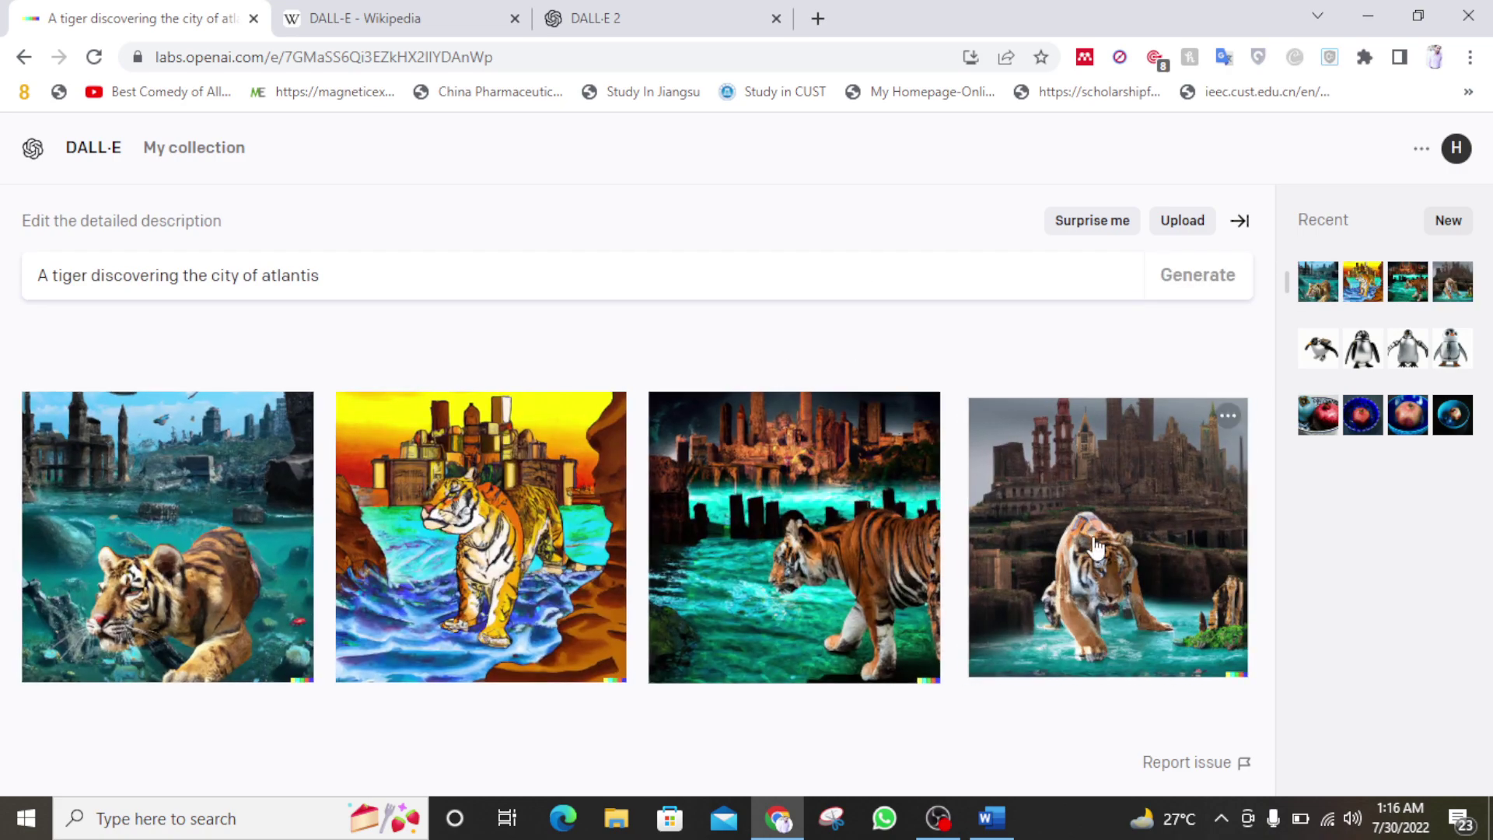
- View the tiger images one by one enlarged, then return to the four-image grid
left_click(198, 470)
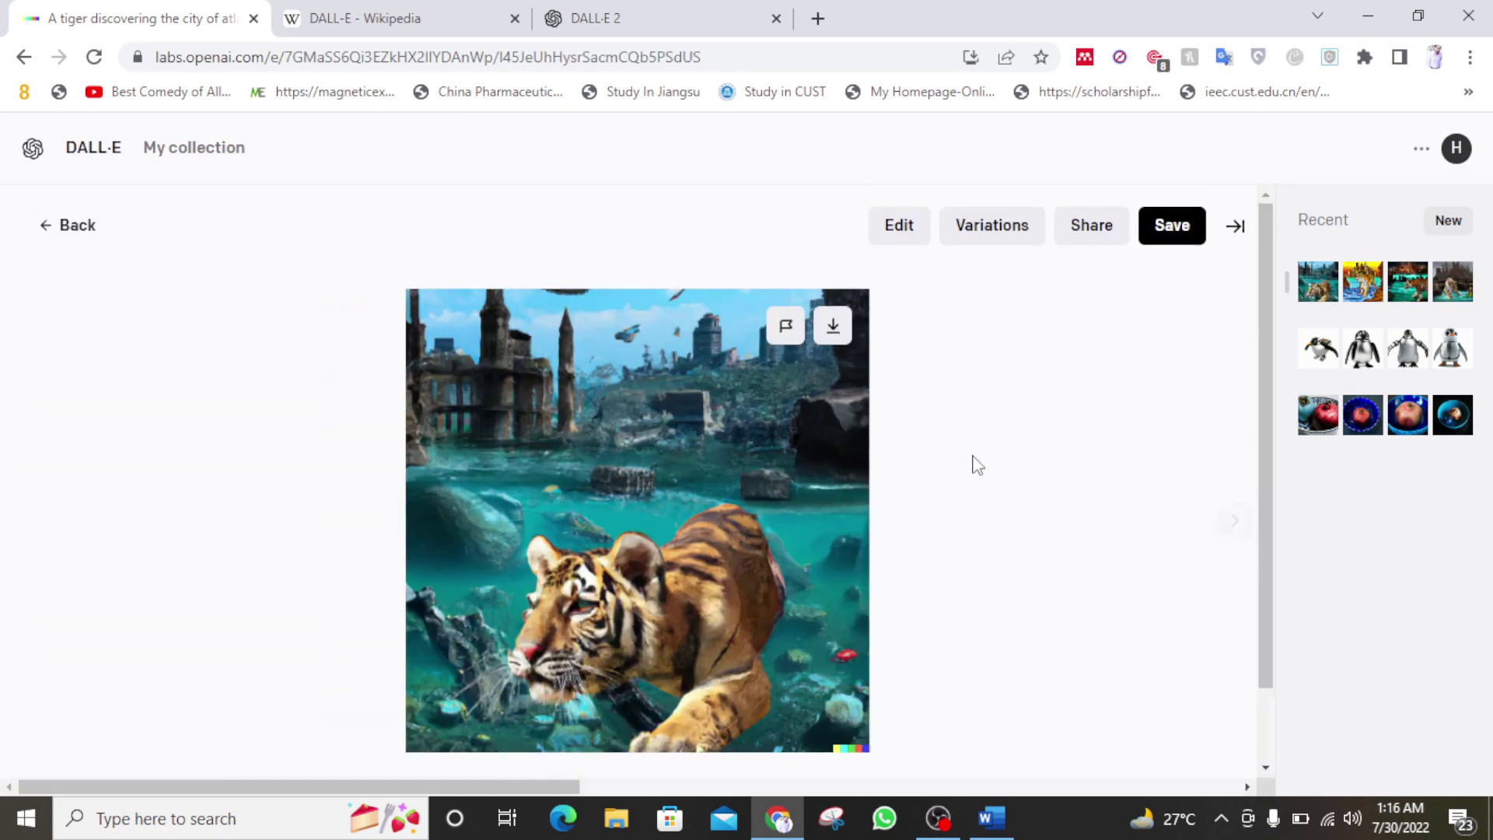
left_click(1235, 522)
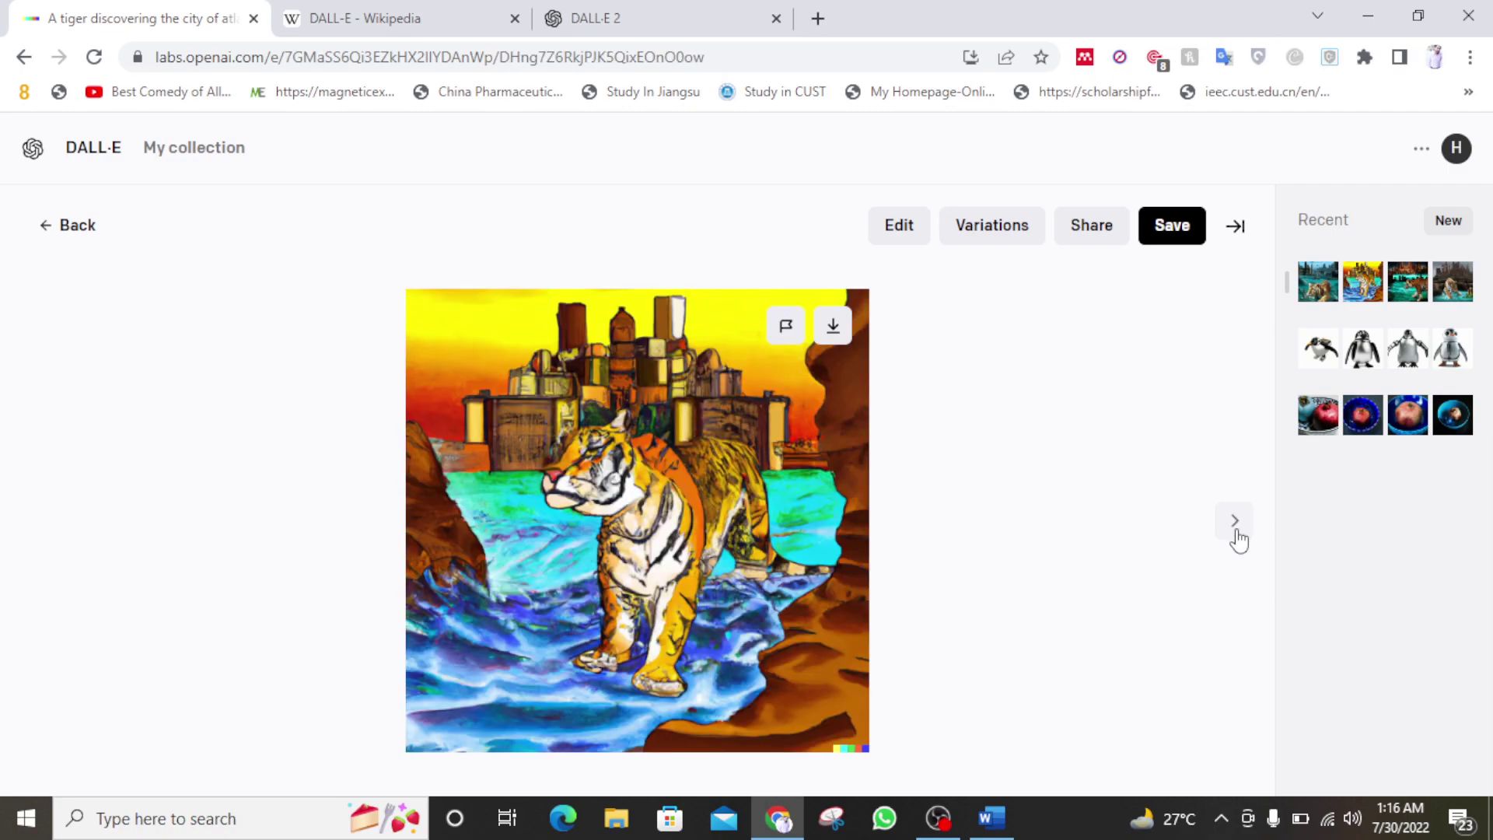
left_click(1236, 532)
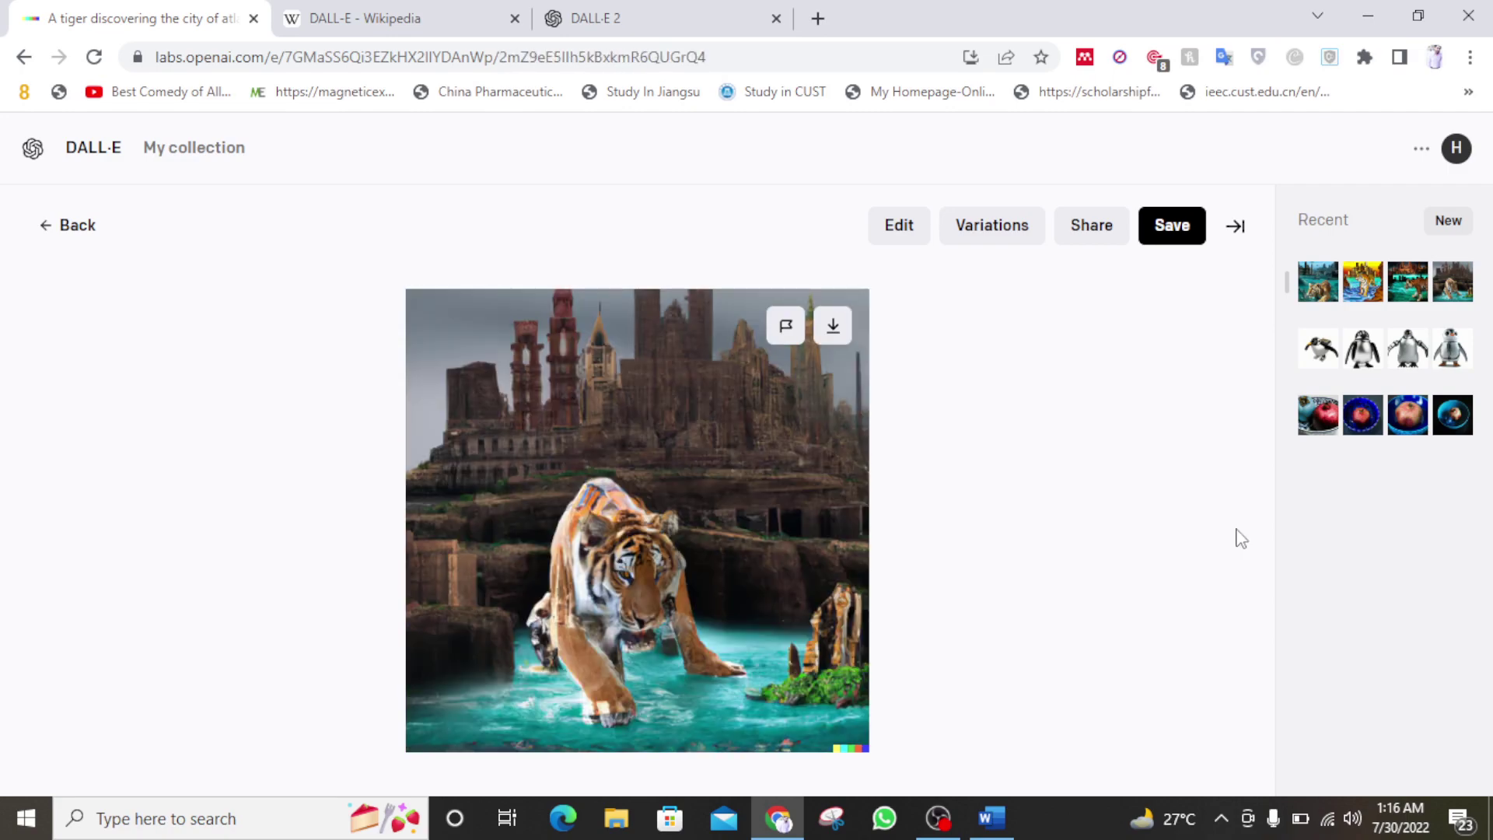
left_click(48, 225)
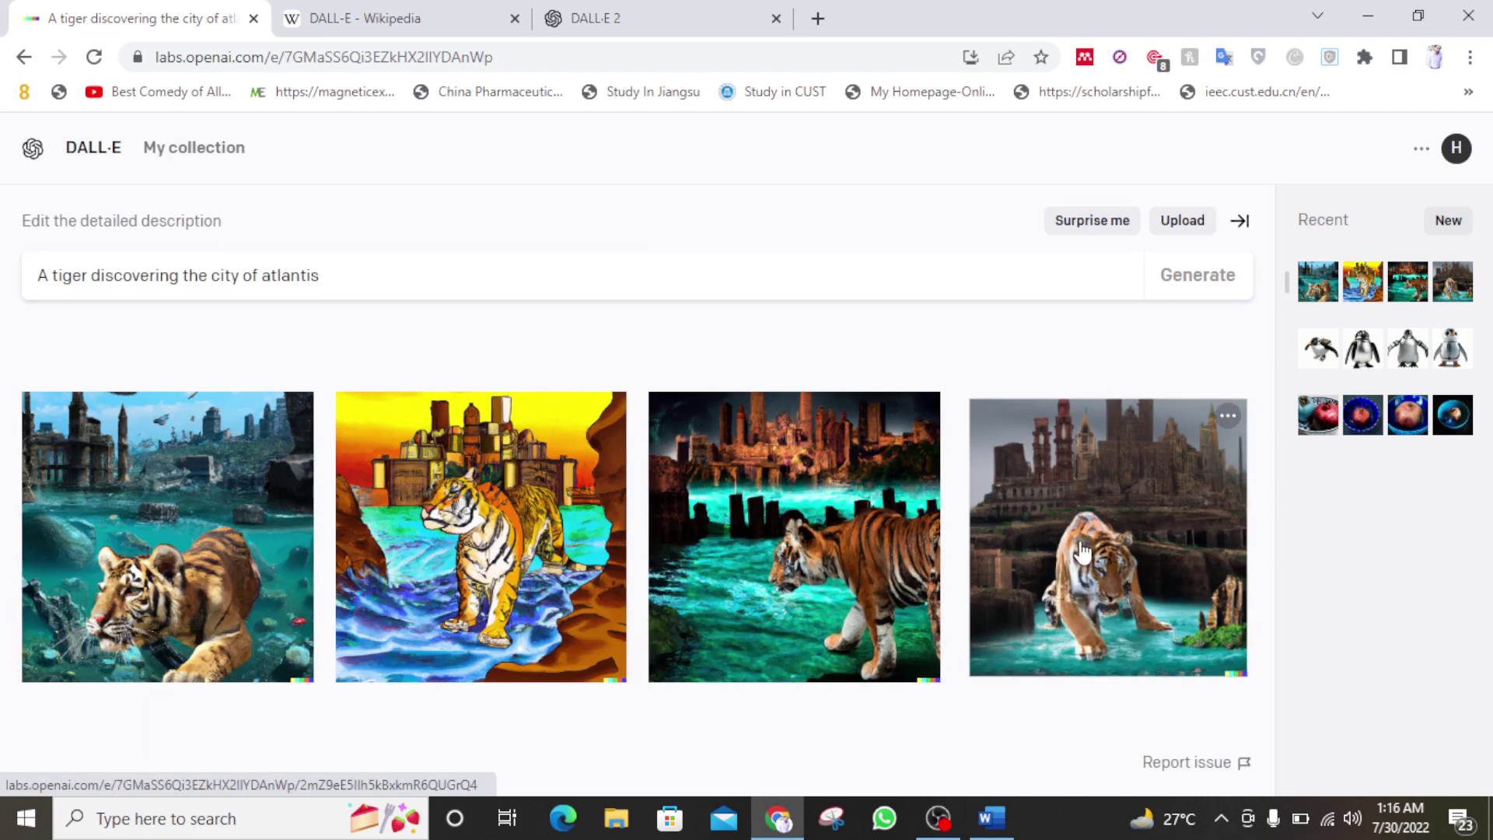
left_click(1084, 552)
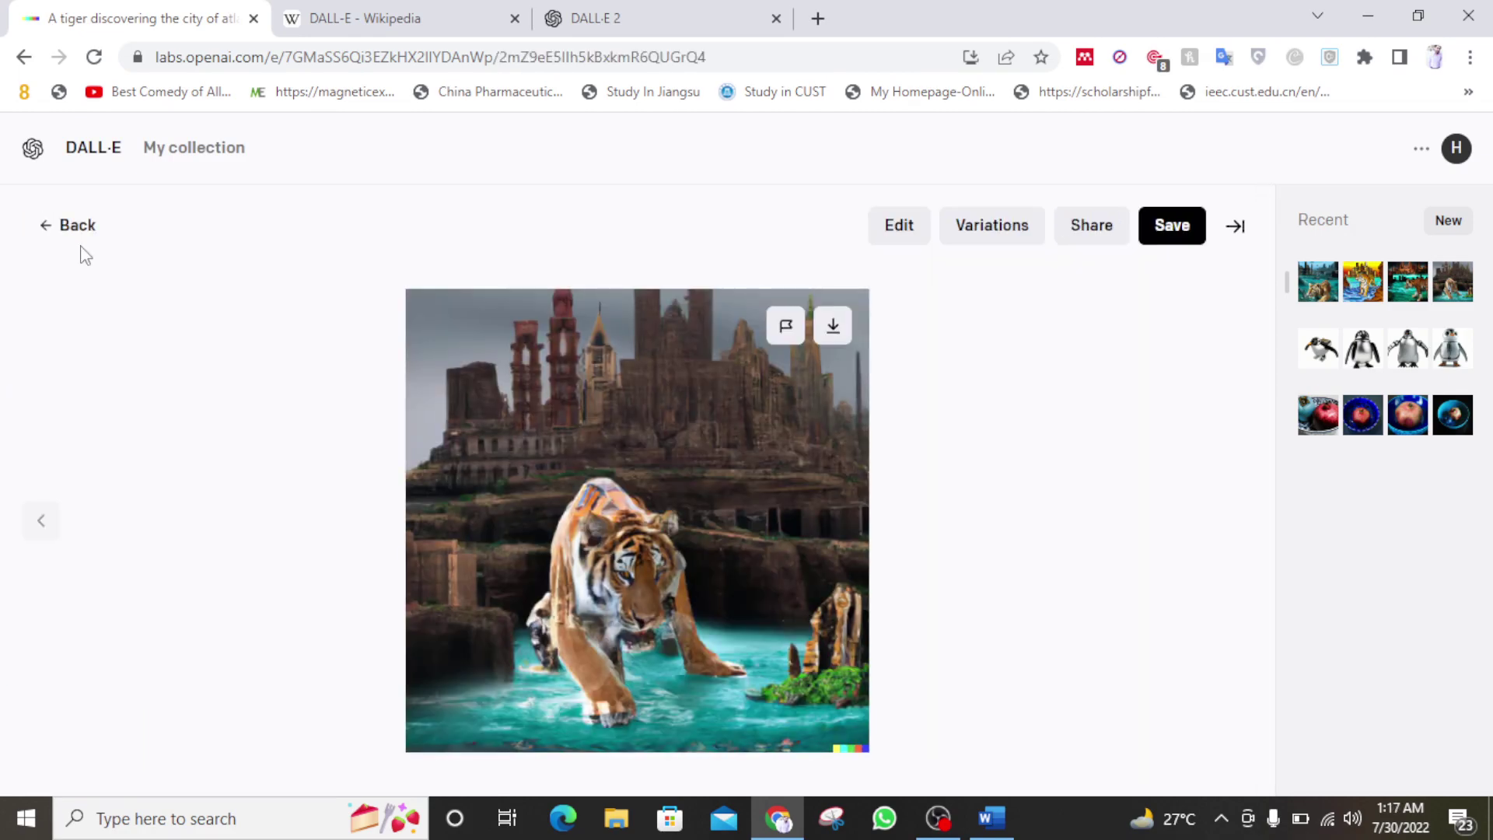
left_click(45, 227)
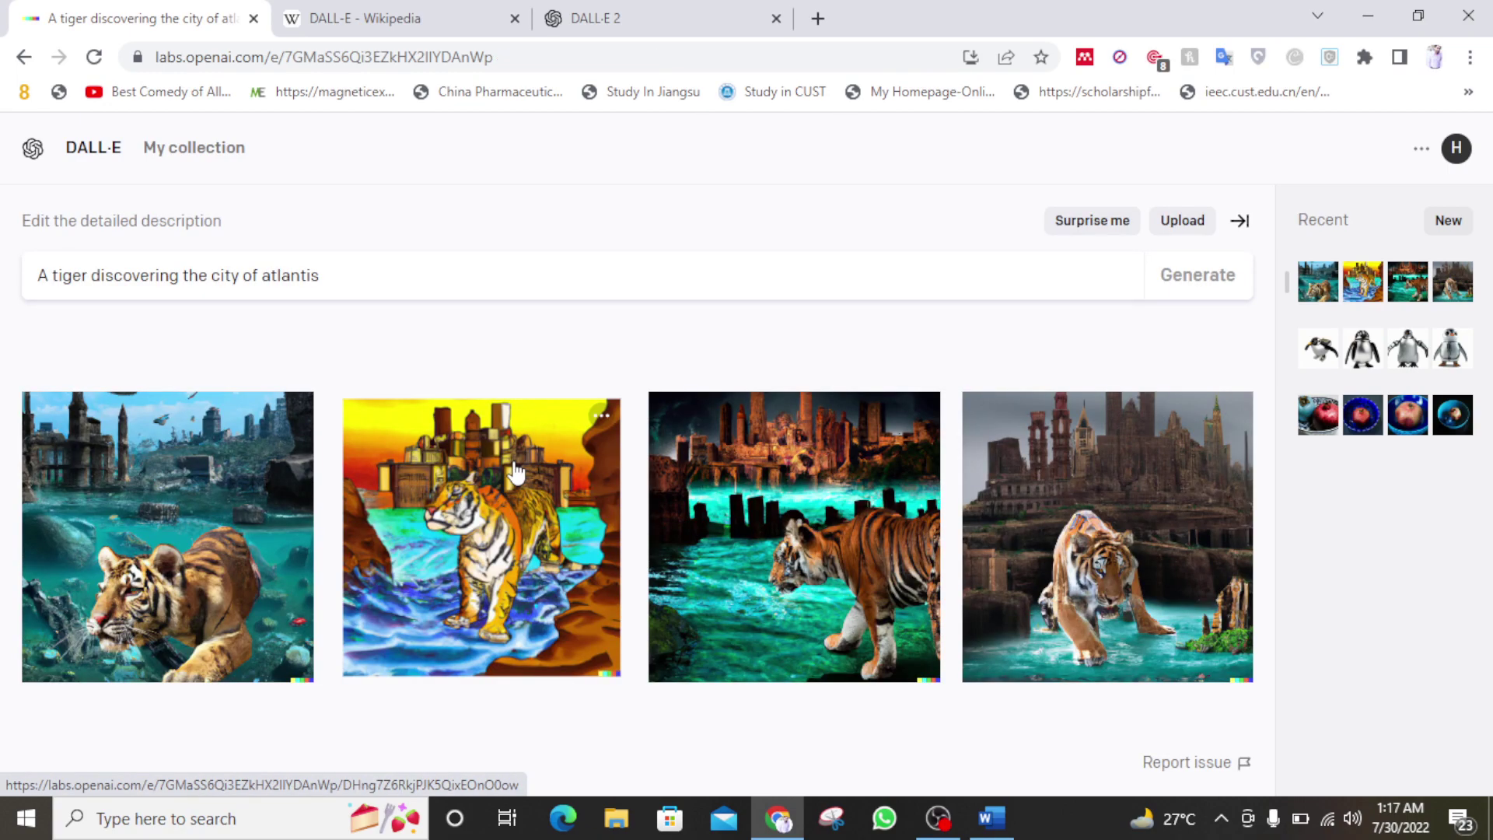
left_click(347, 275)
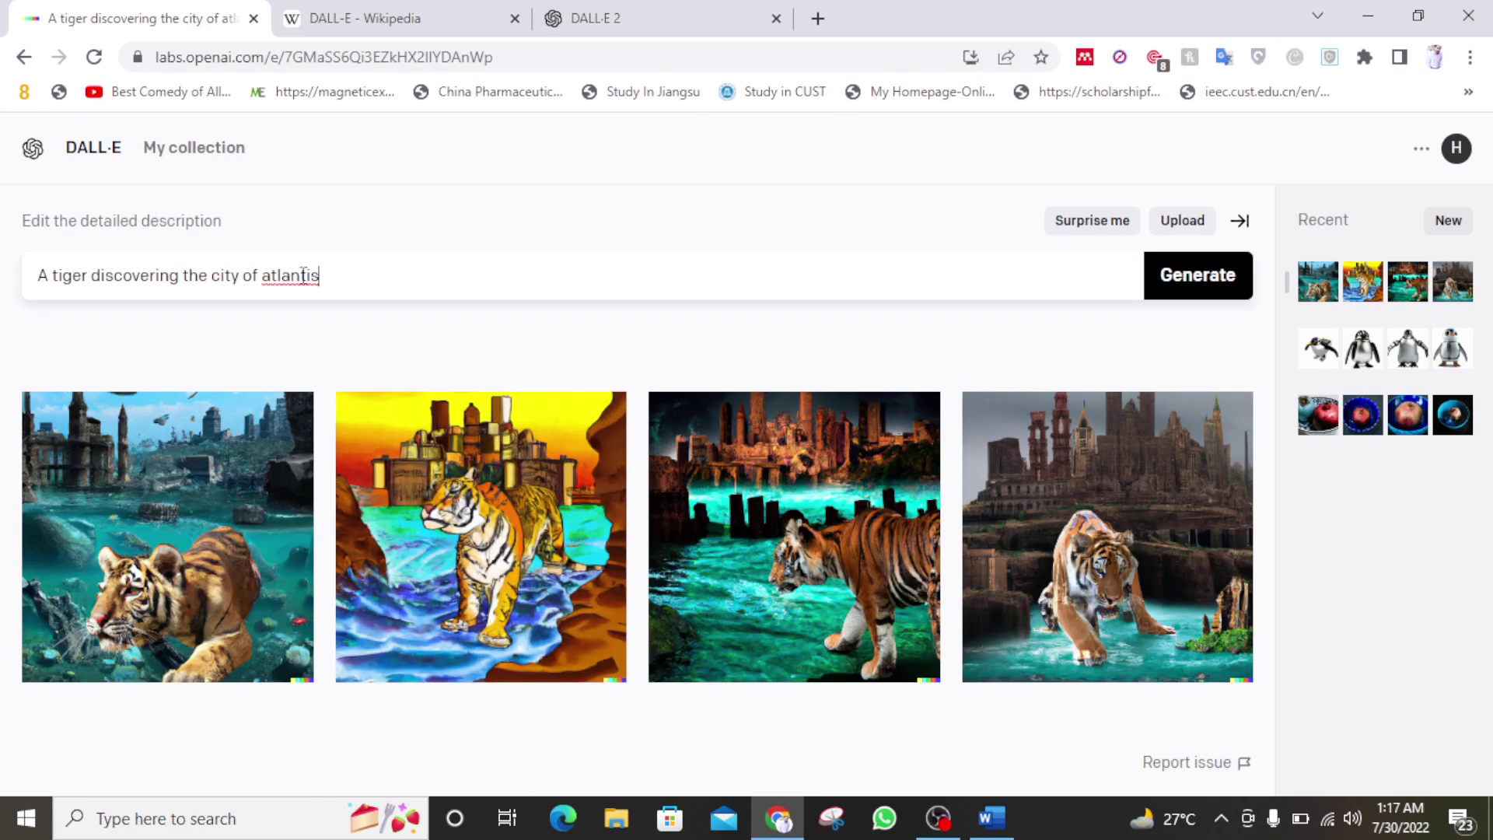
- Replace the prompt with 'Cat samurai master' and generate four cartoon samurai cat images
left_click_drag(347, 275, 4, 284)
type("Cat")
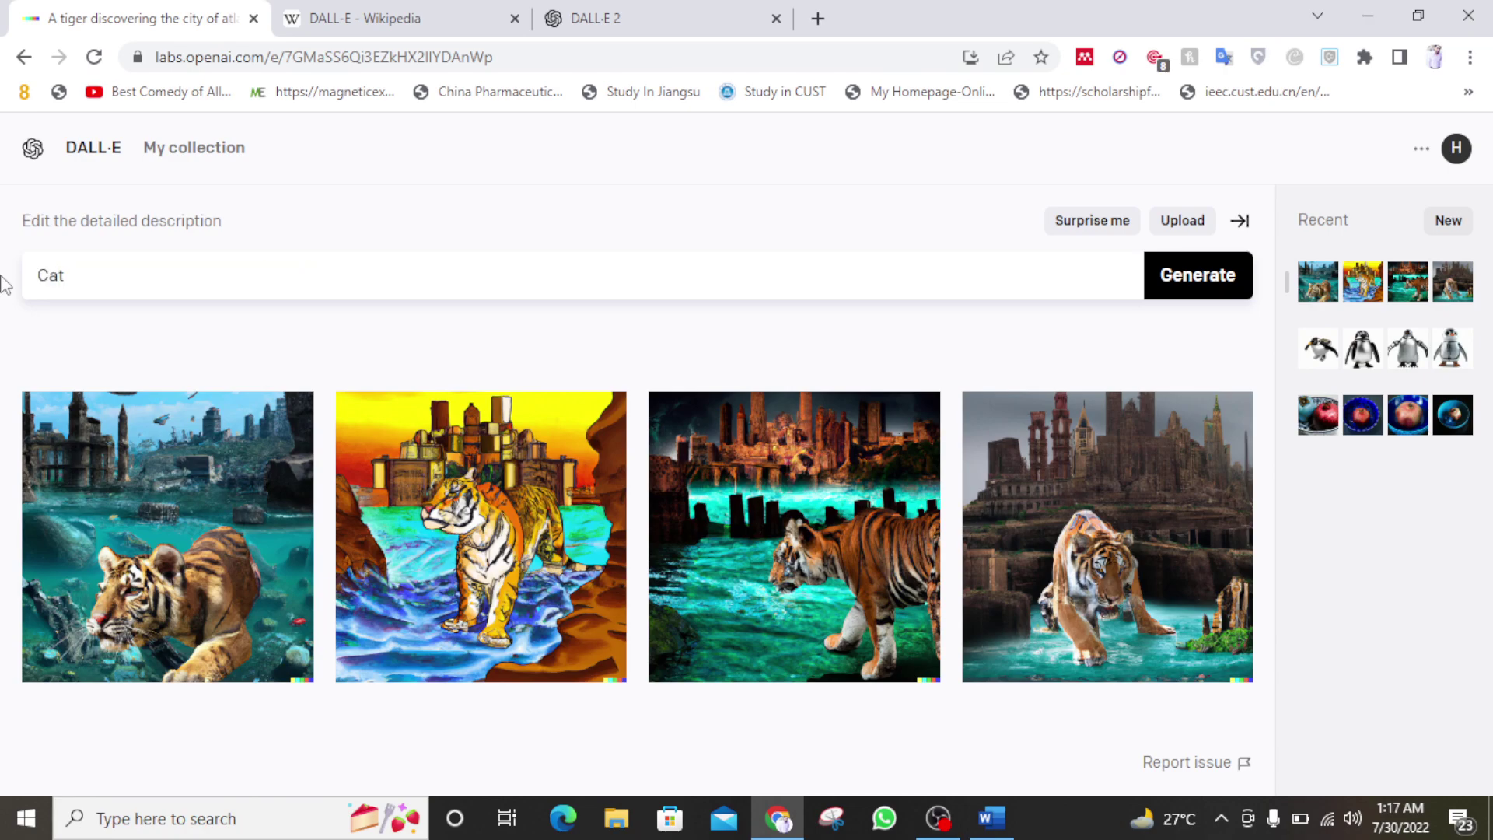
type(" samurai master")
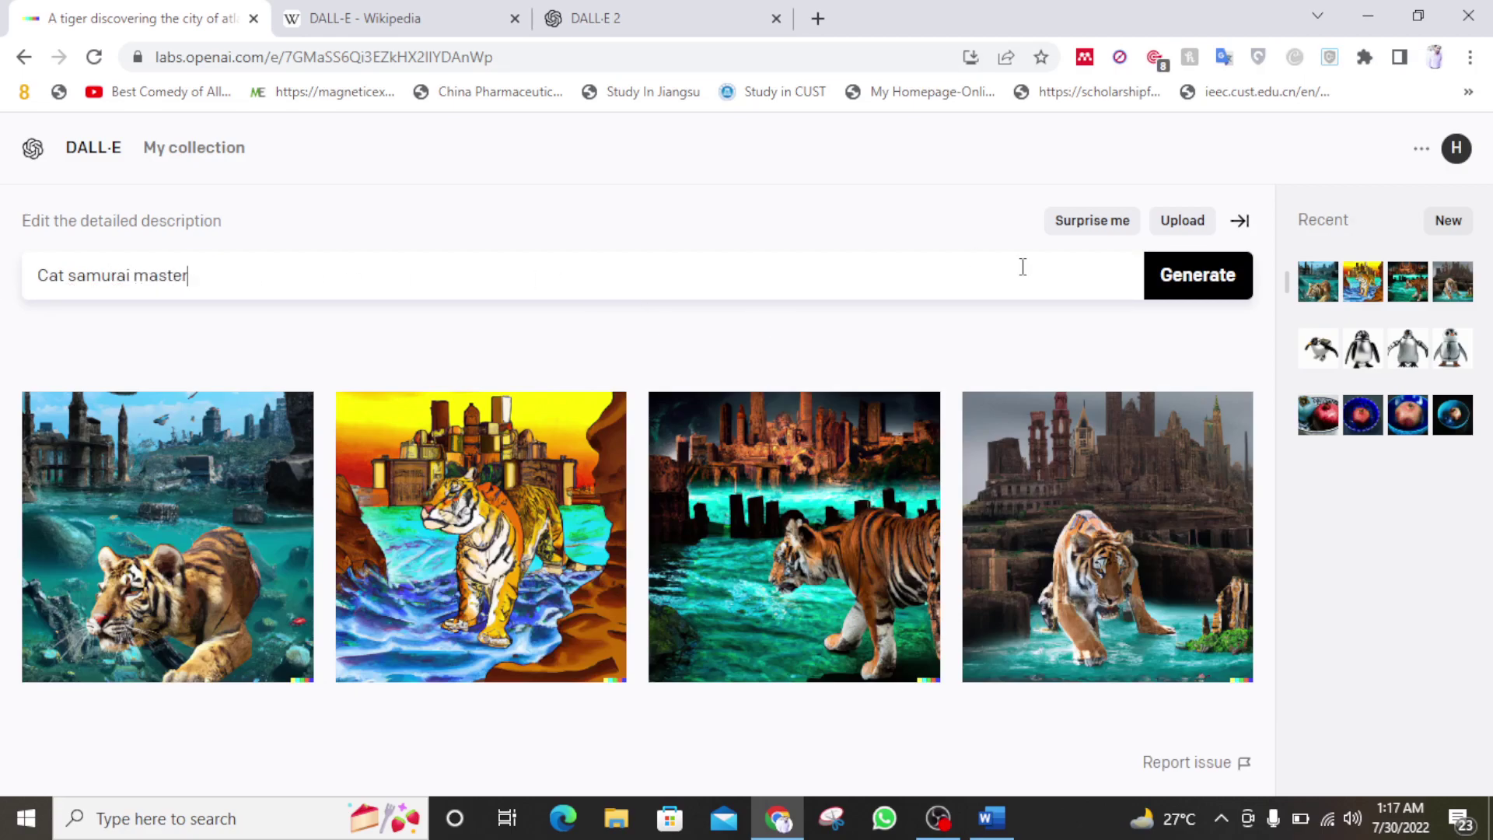
left_click(1198, 292)
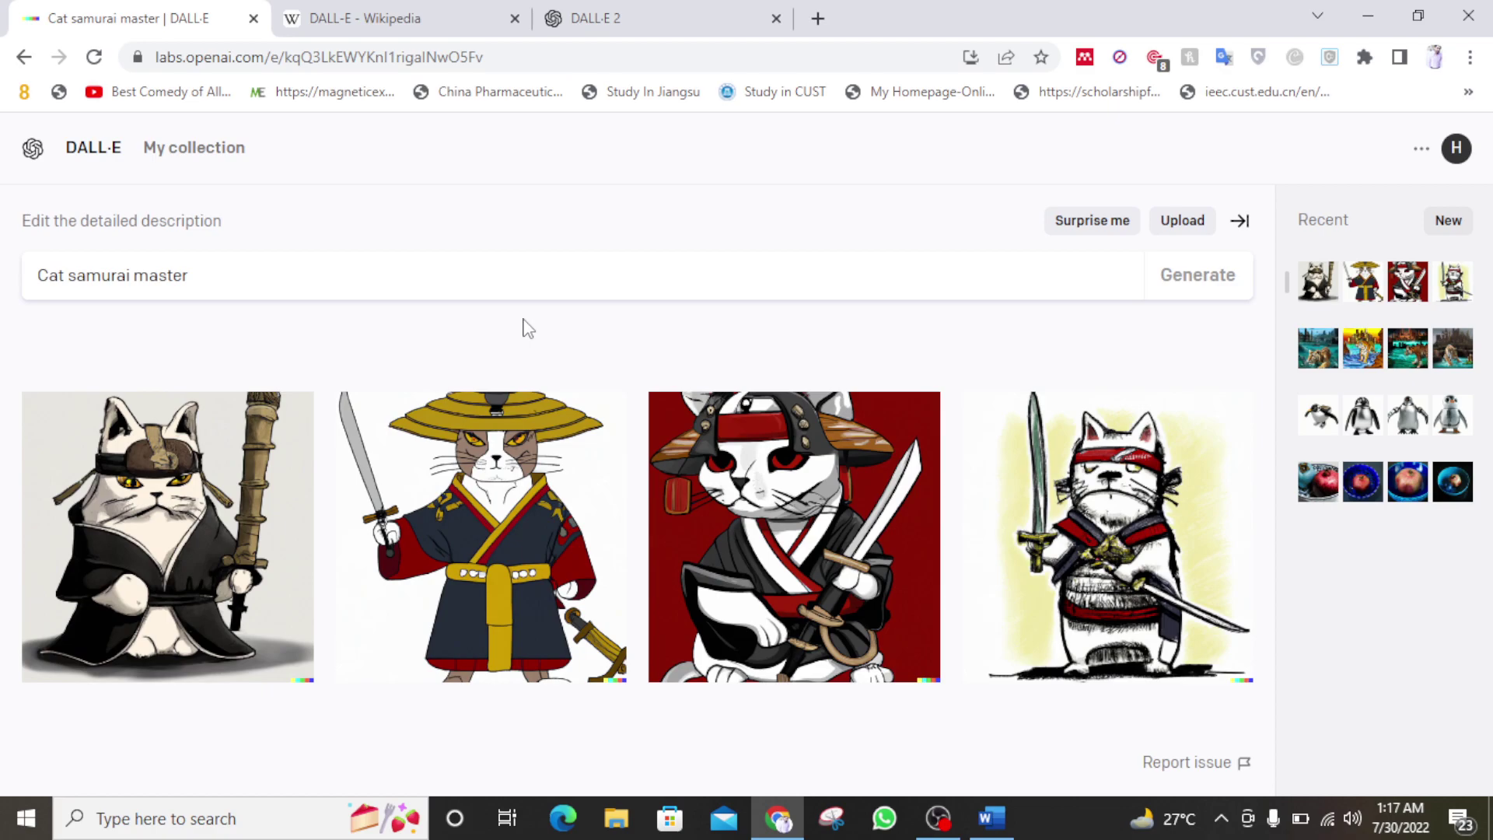
left_click_drag(356, 282, 90, 276)
- Overwrite the prompt with 'Panda playing cricket' and generate four panda images
key("ctrl+a")
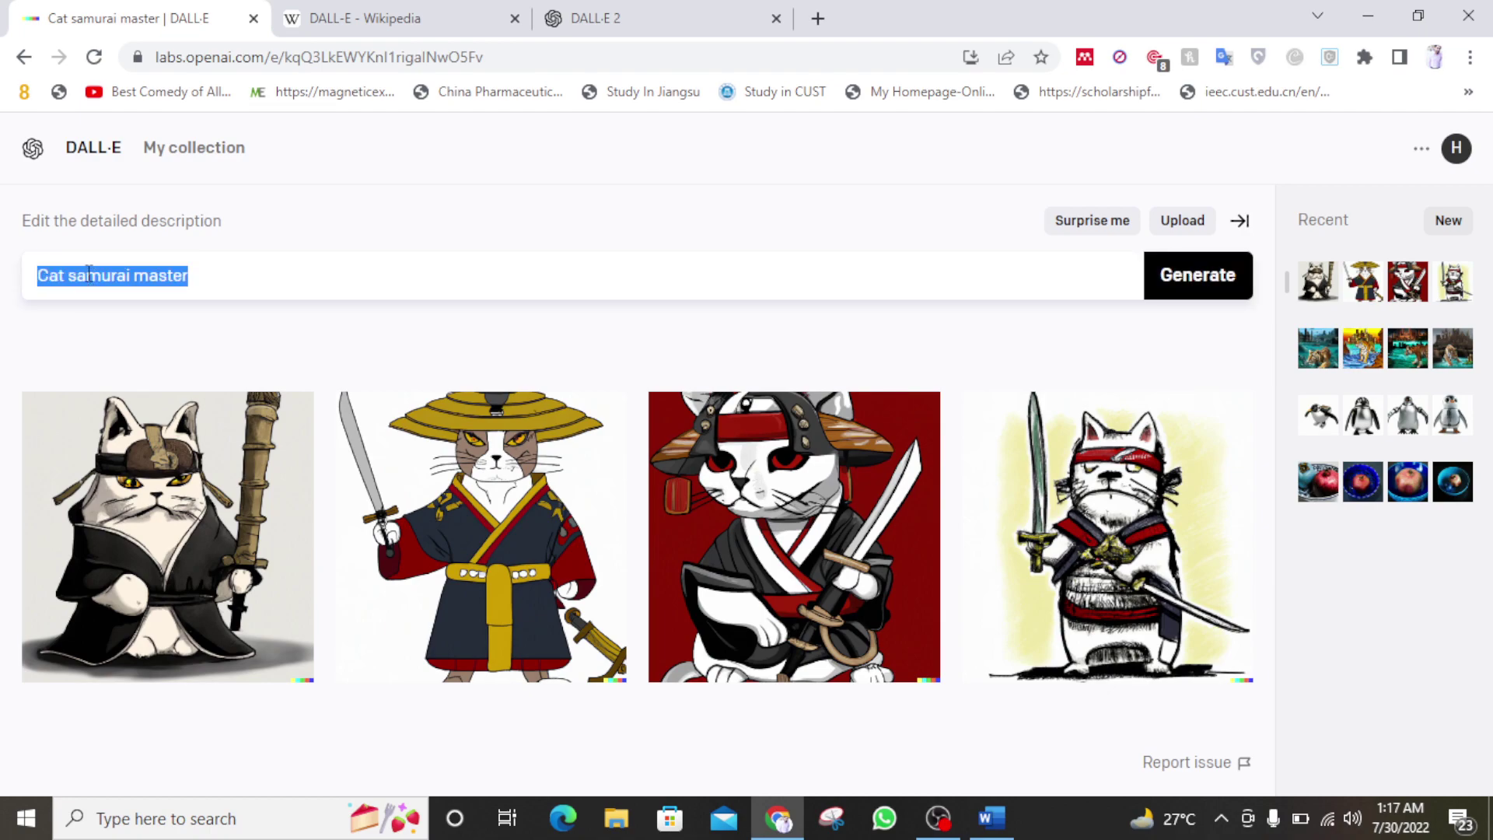
type("Panda")
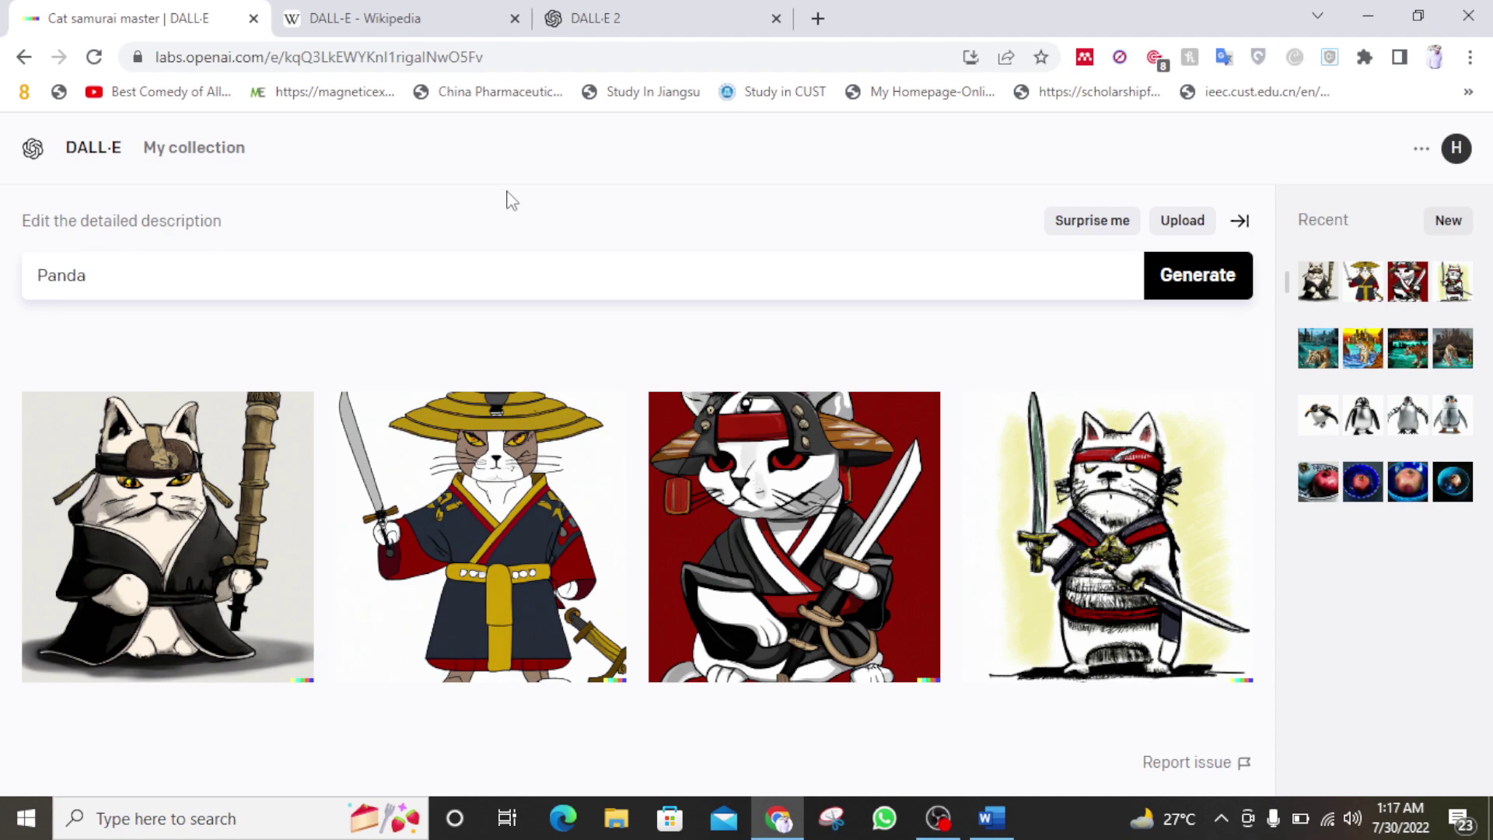
type(" playing cricket")
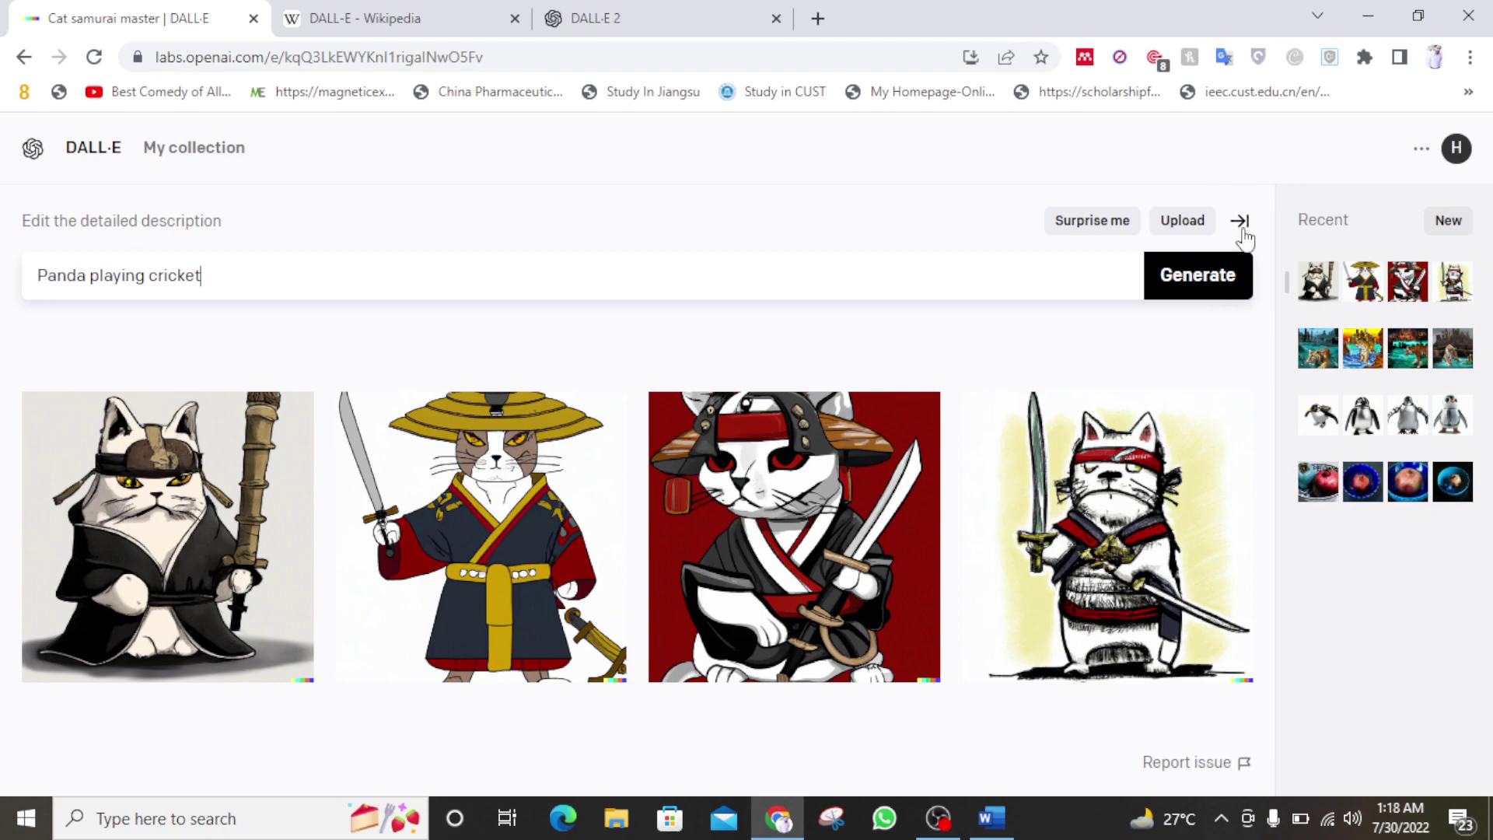
left_click(1208, 273)
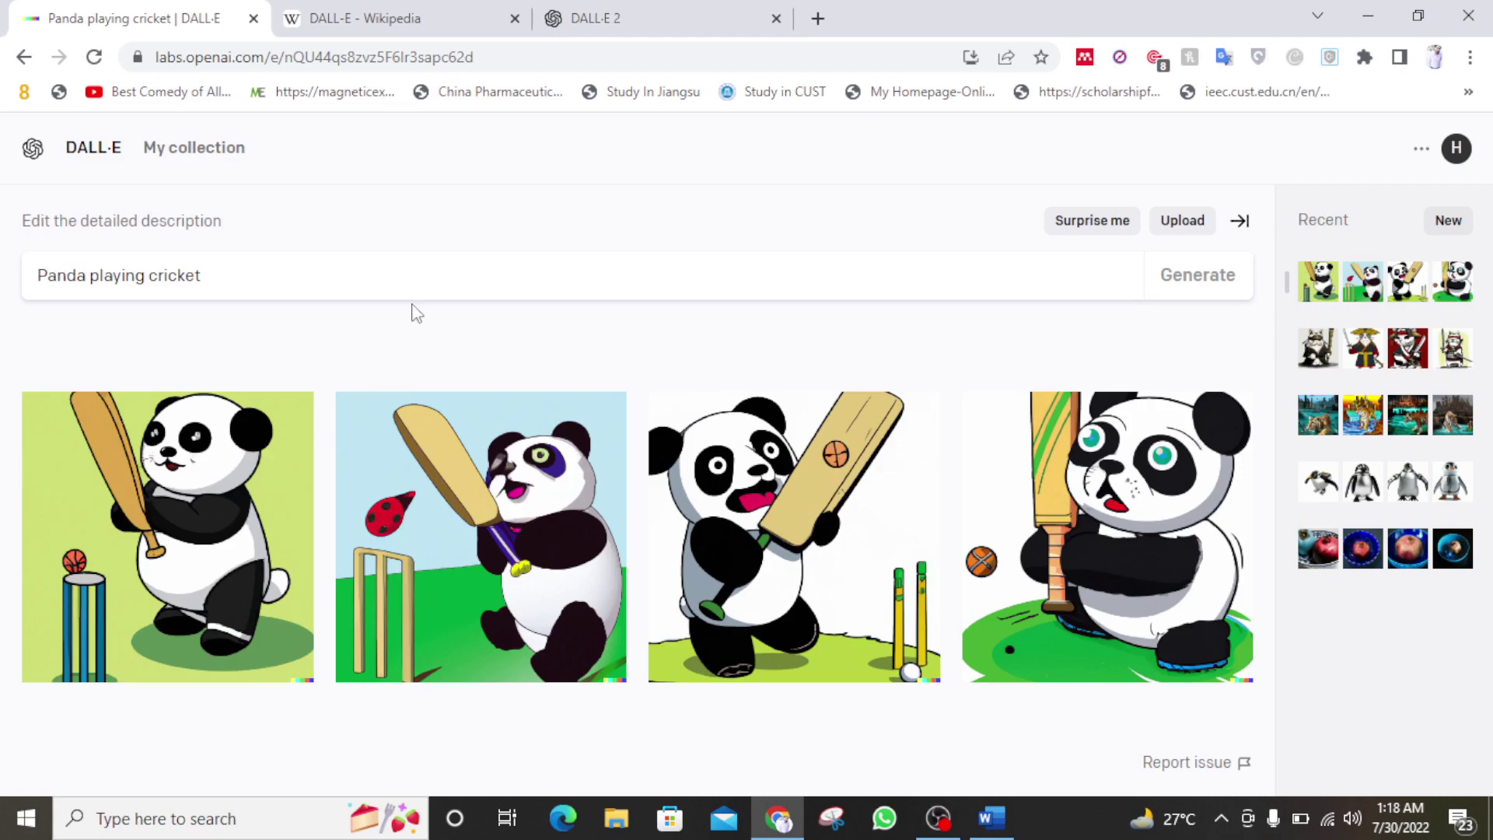
- Replace the prompt with 'Confused lion while programming a python code' and generate images
left_click_drag(273, 262, 22, 274)
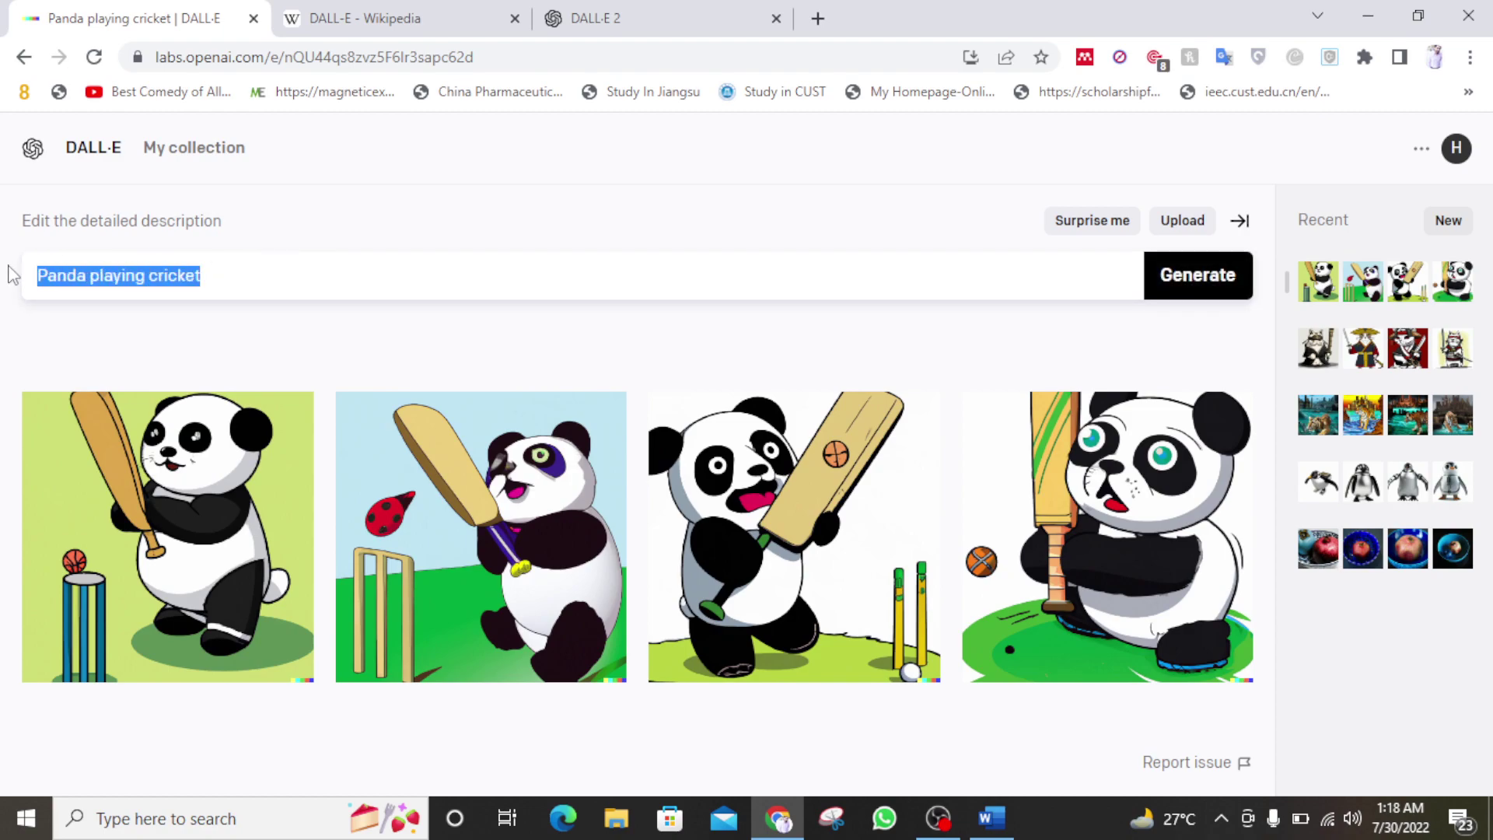
type("Confused lion while an")
key("BackSpace")
key("BackSpace")
type("o")
key("BackSpace")
type("progra")
key("BackSpace")
key("BackSpace")
type("rammina")
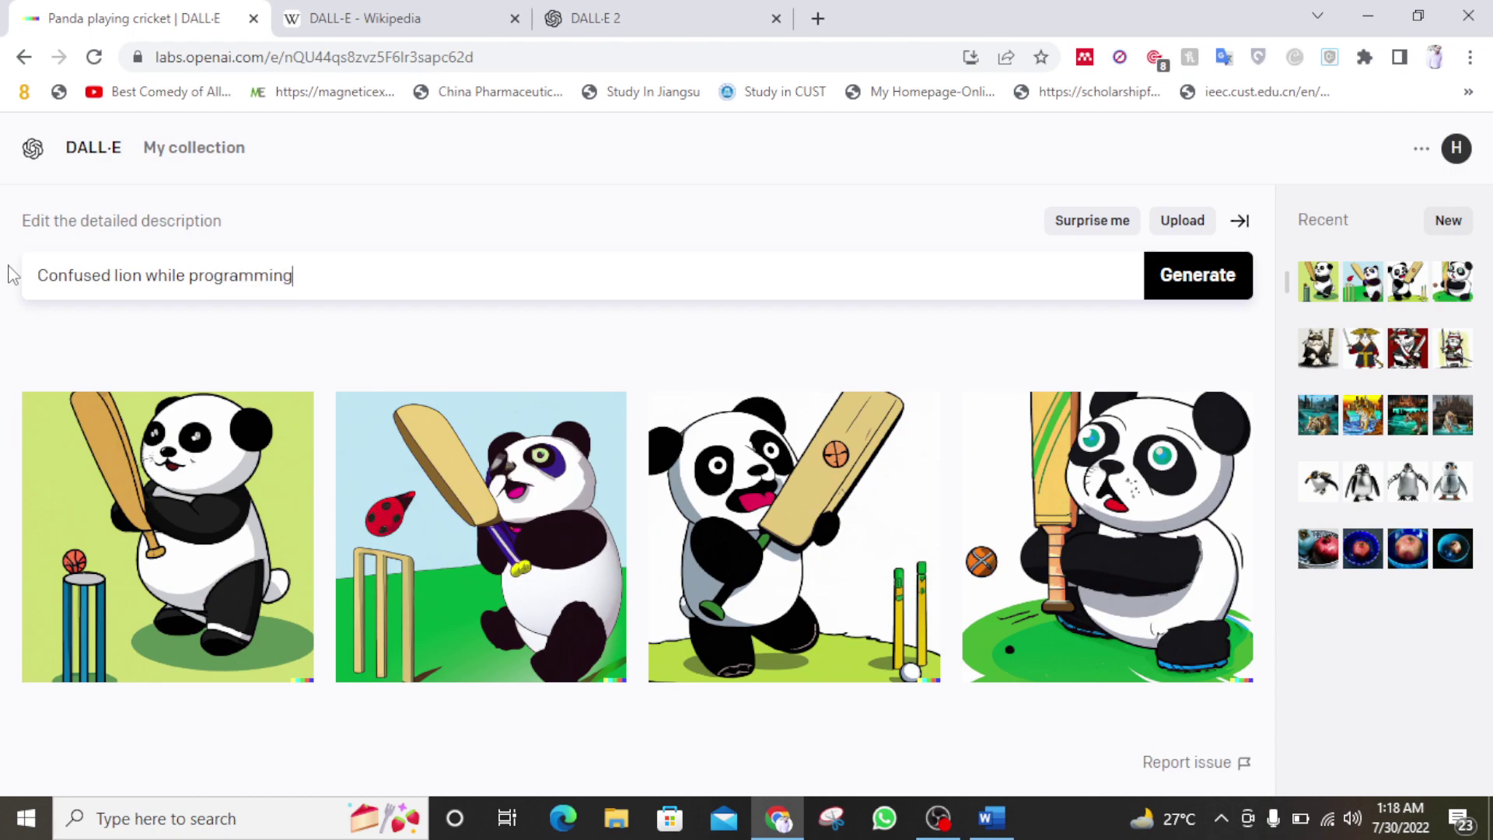
type(" a python code")
left_click(1182, 294)
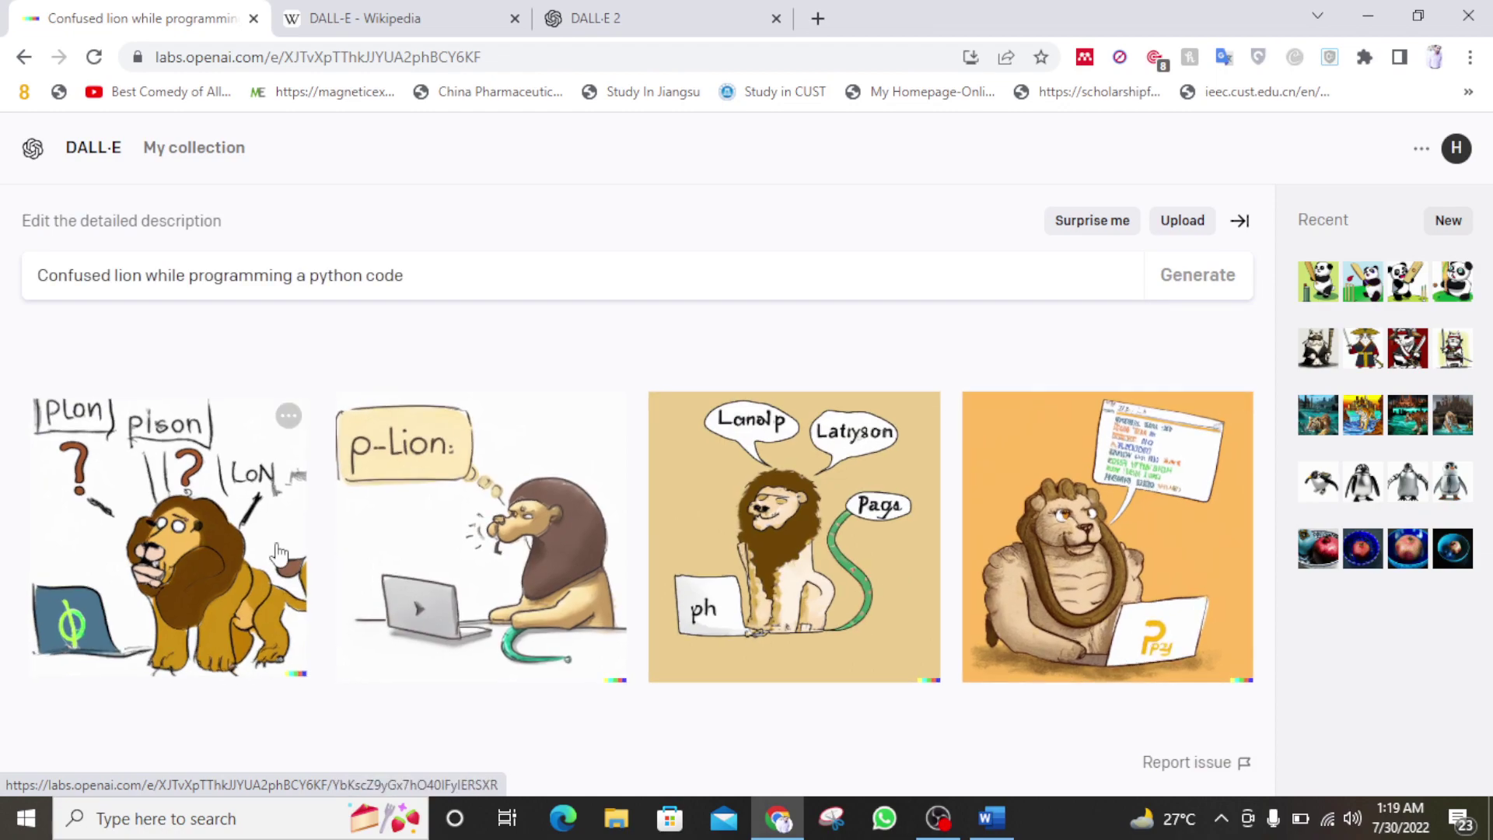
- Step through all four lion images enlarged, then go back to the results grid
left_click(137, 582)
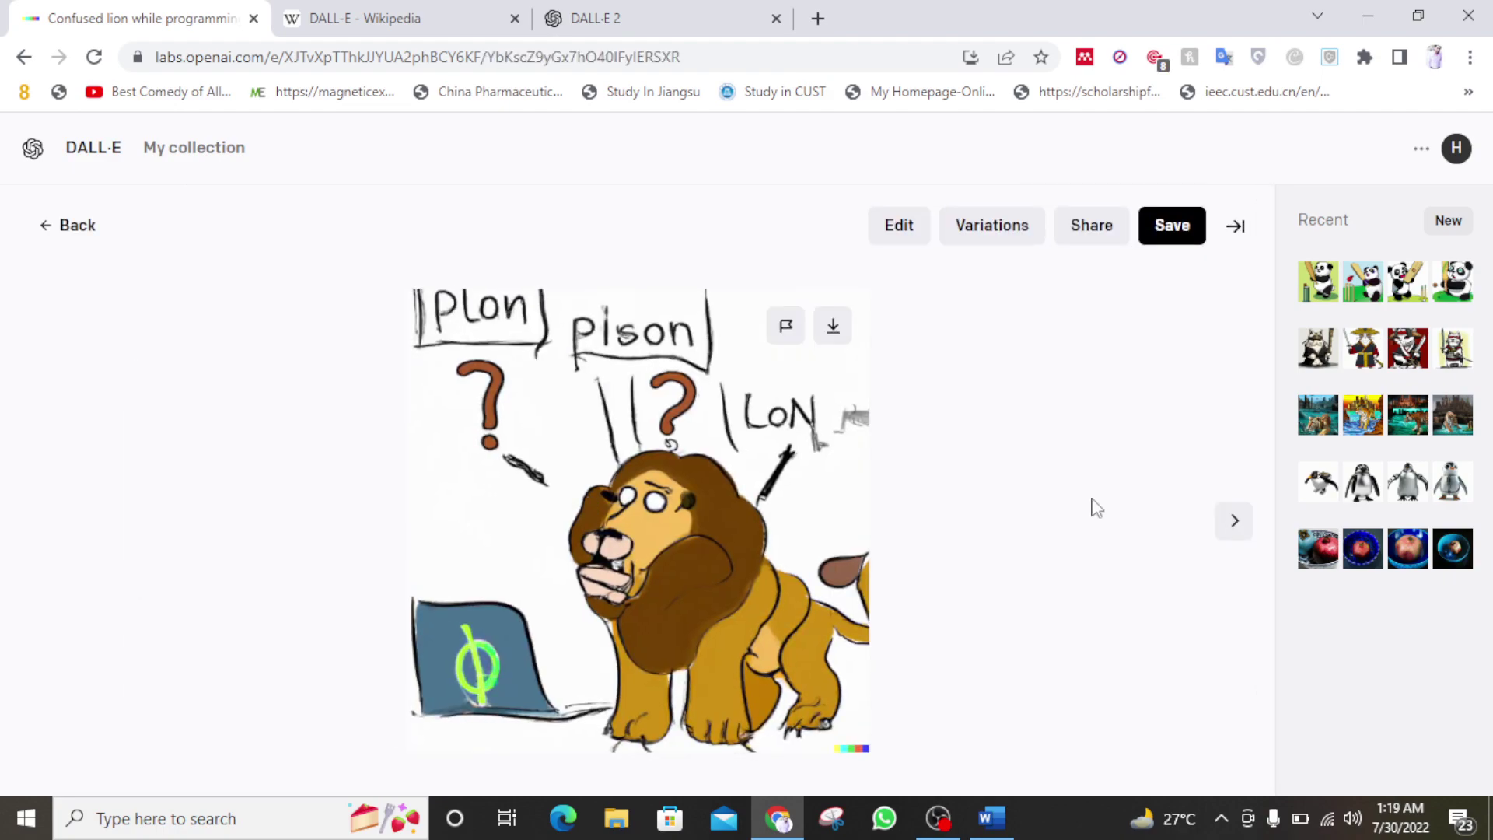
left_click(1232, 526)
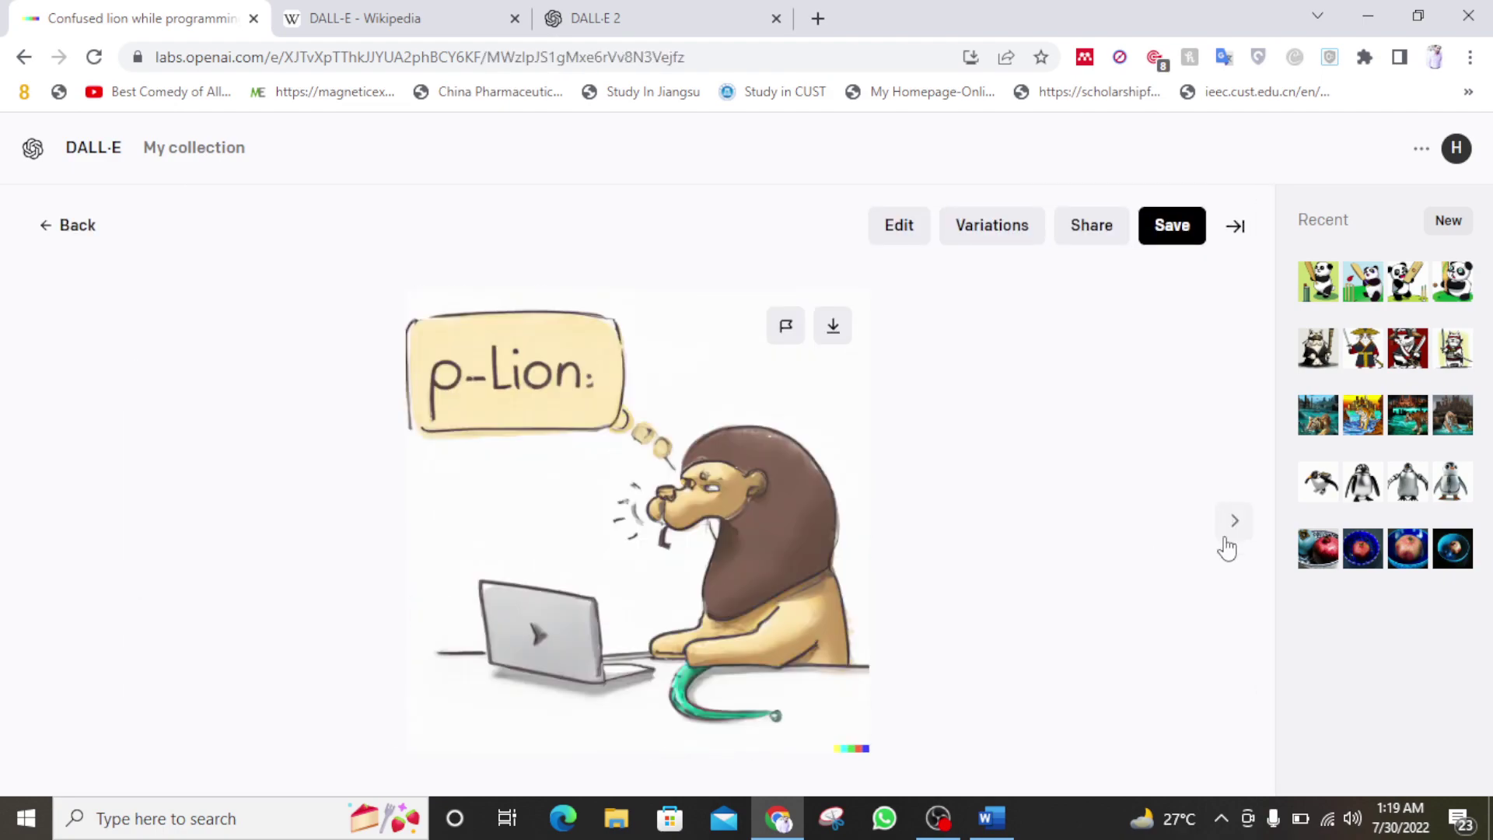
left_click(1227, 532)
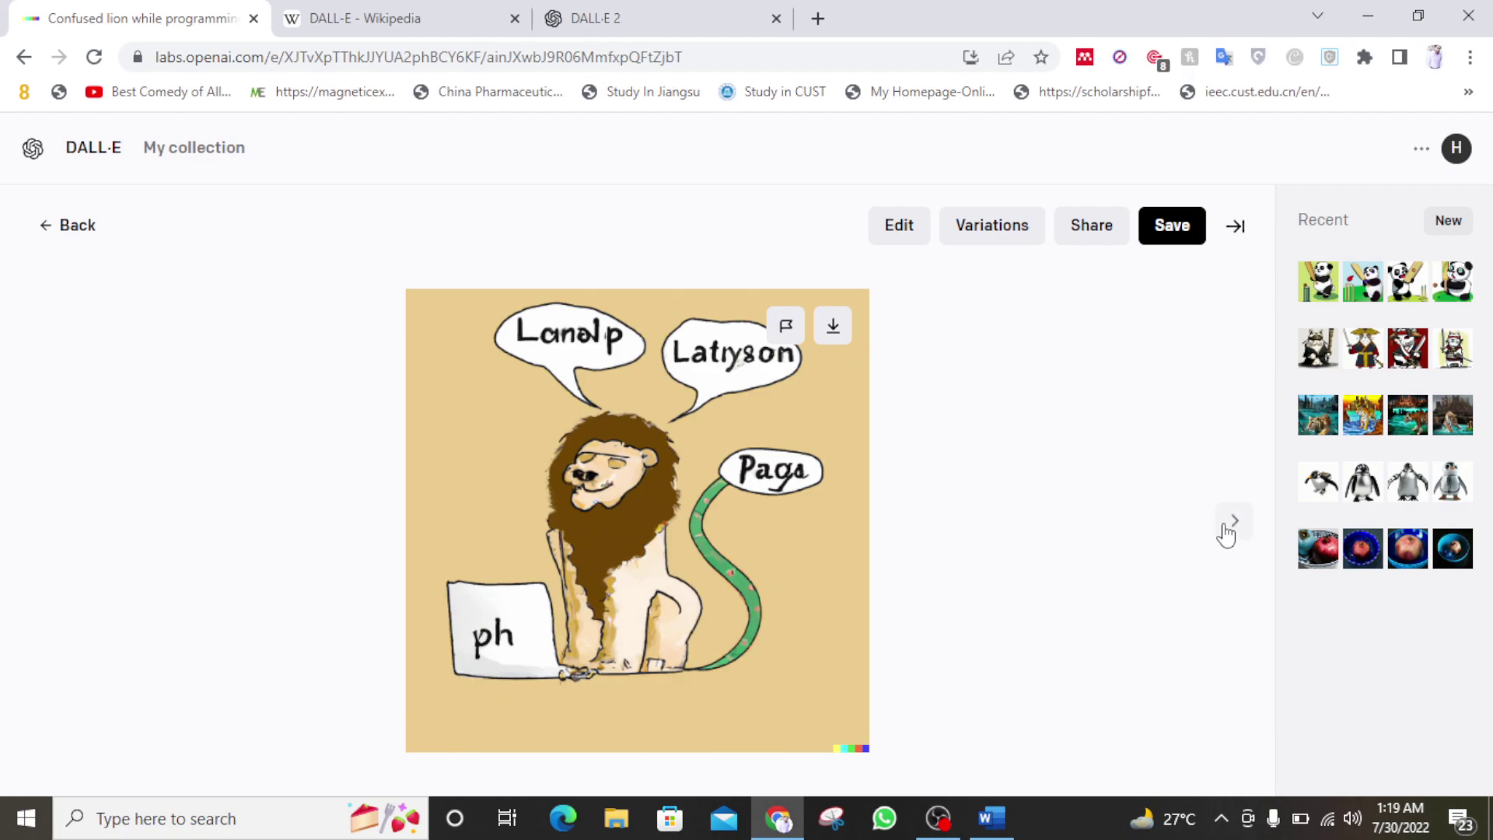
left_click(1227, 532)
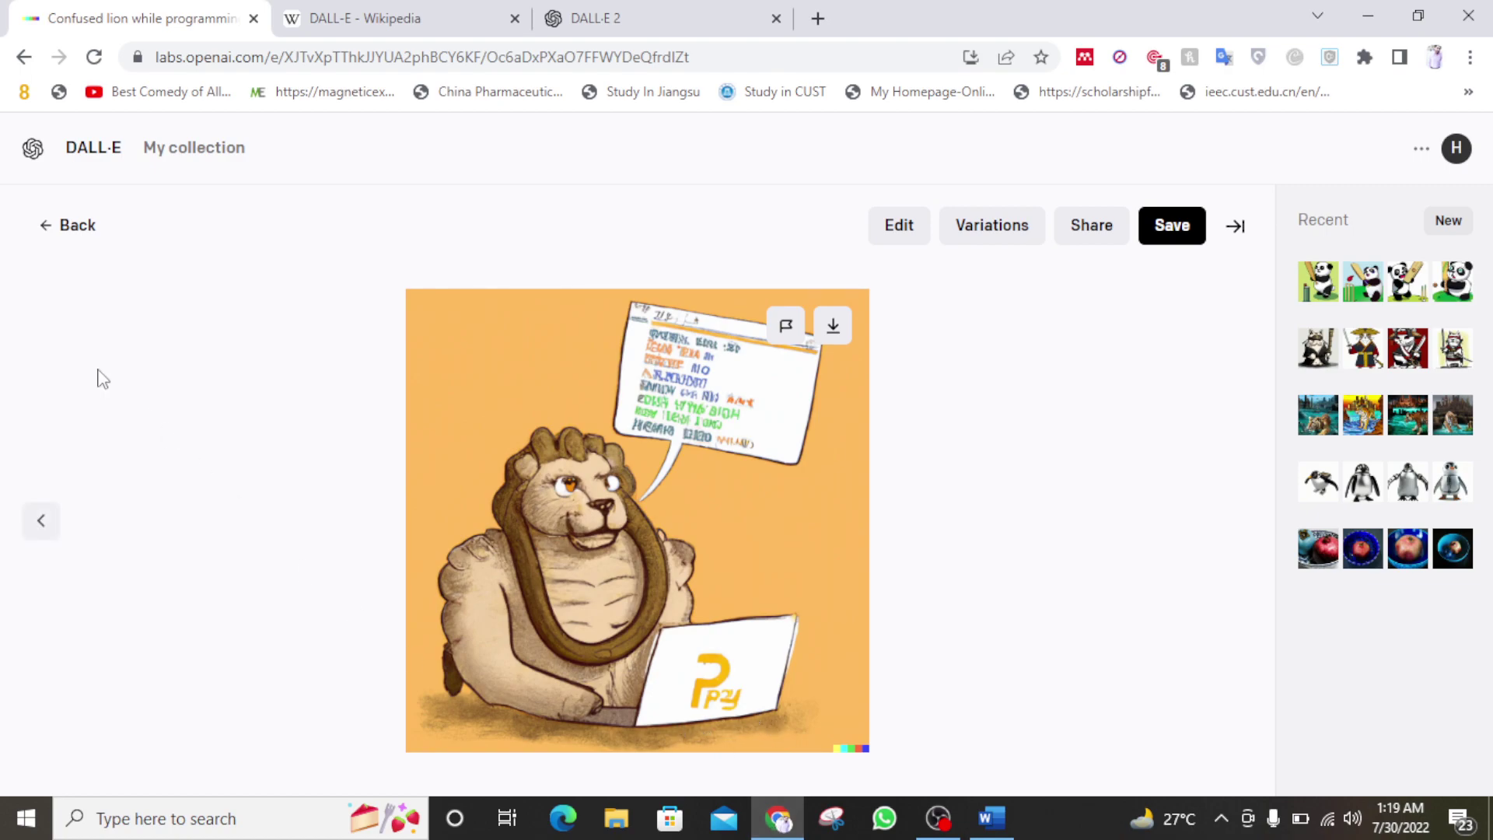
left_click(54, 239)
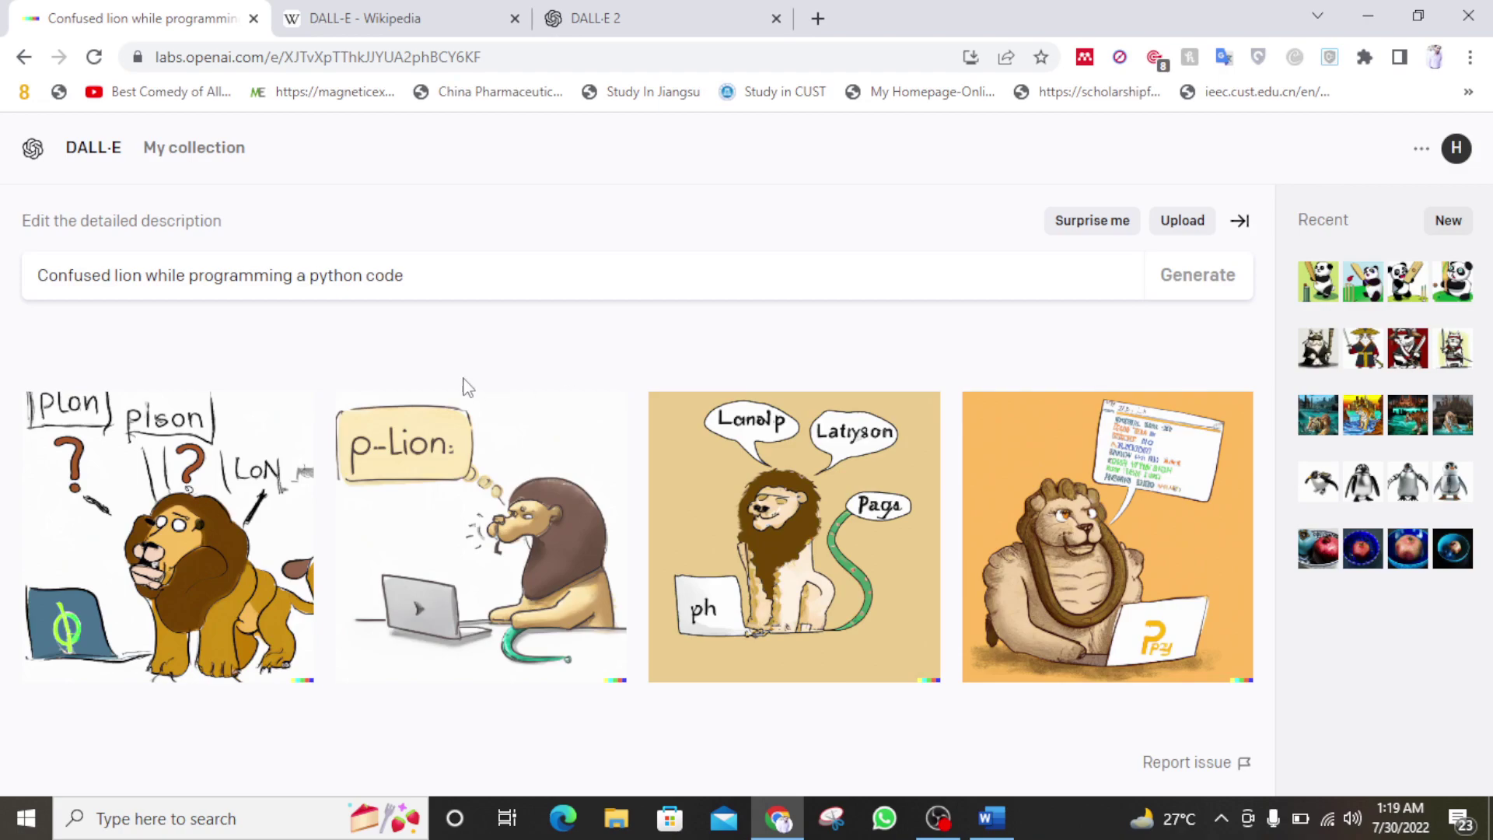
left_click_drag(406, 277, 4, 300)
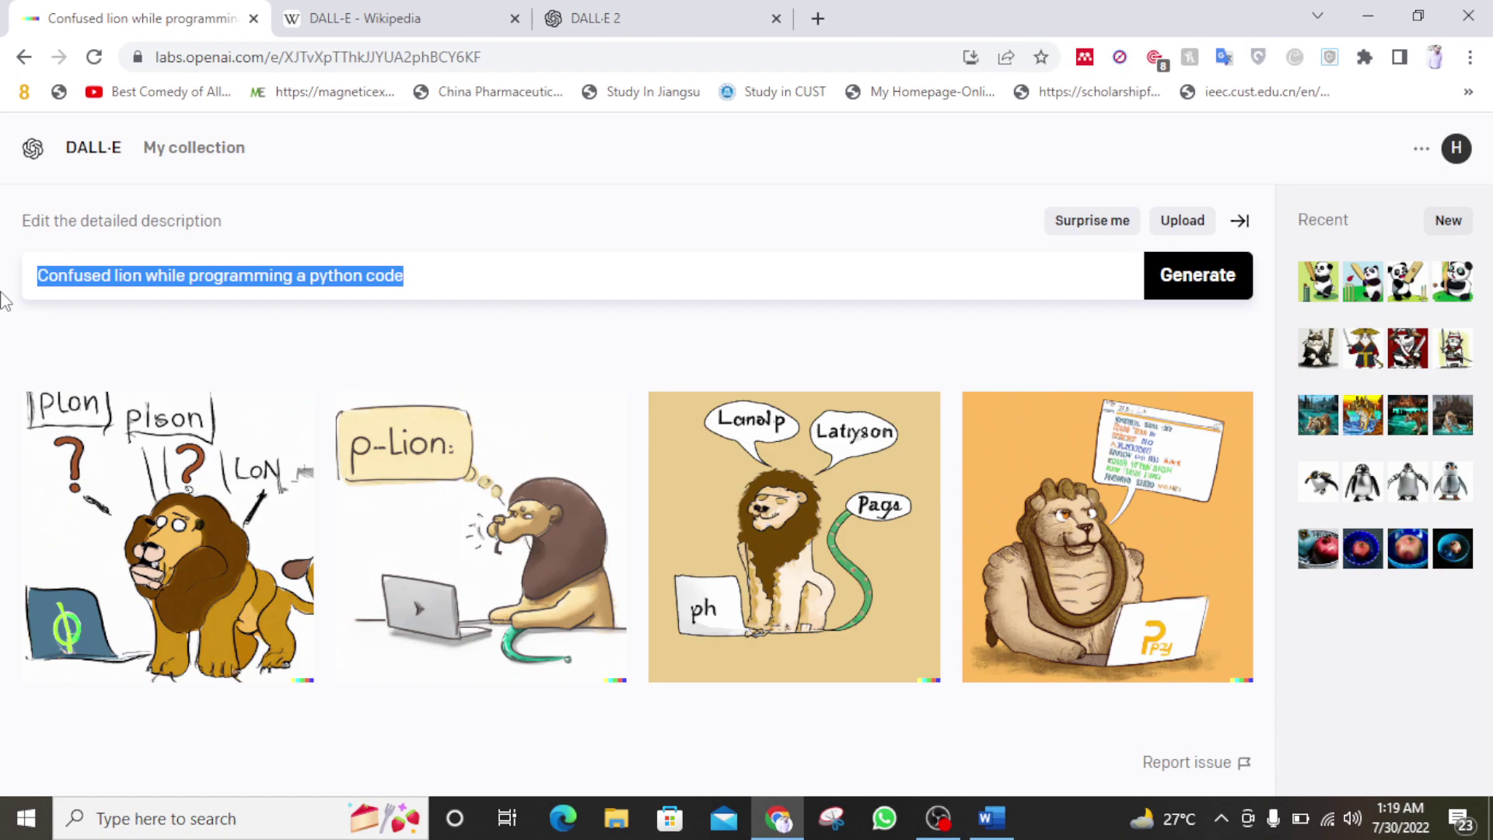
- Enter the prompt 'A football match on Netflix', fixing typos, and generate images
type("A gfoo")
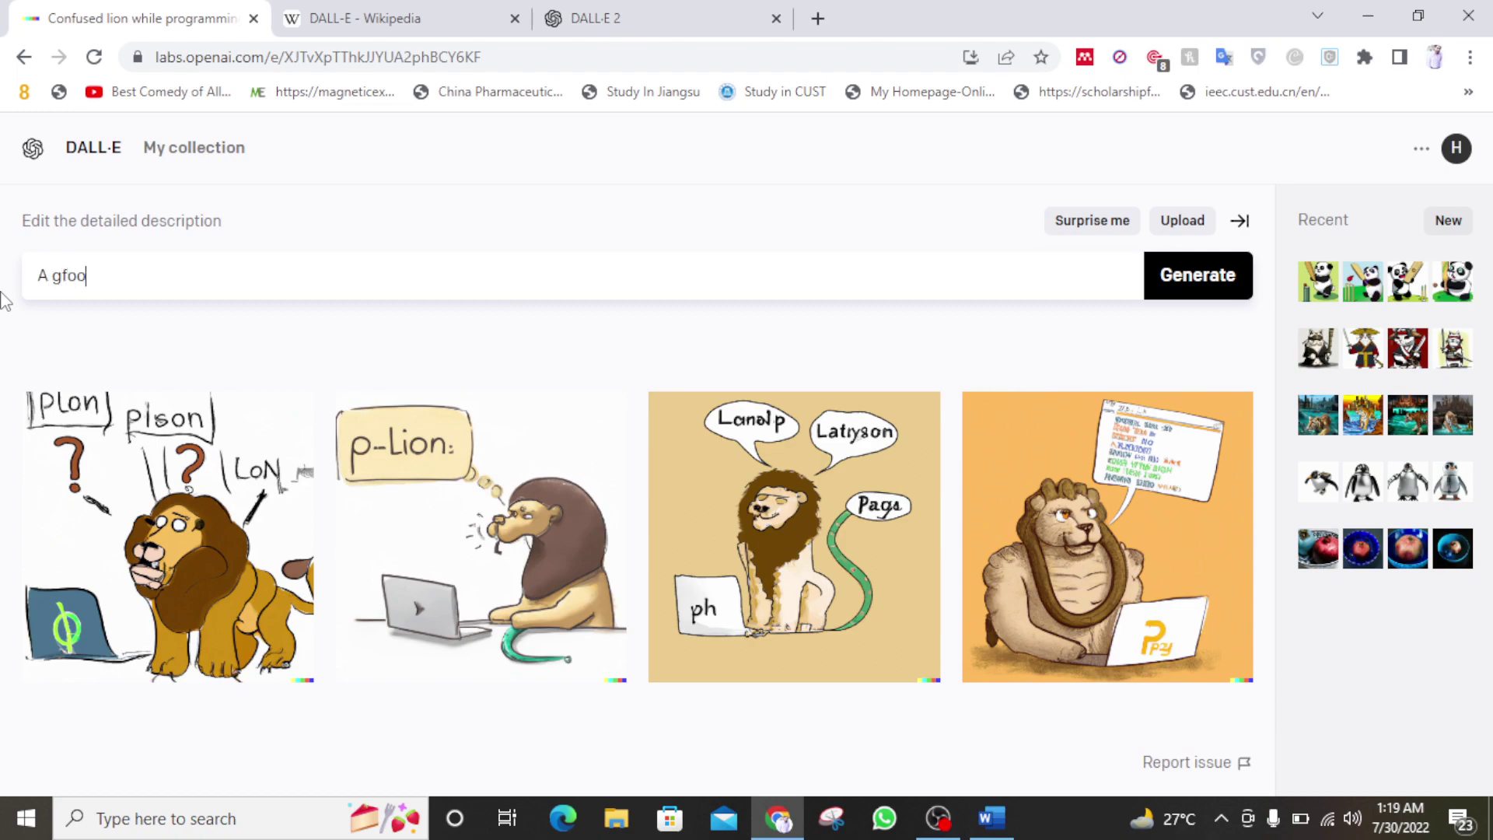
key("BackSpace")
key("BackSpace")
key("BackSpace")
key("BackSpace")
type("foot")
key("BackSpace")
type("ball match on Netdl")
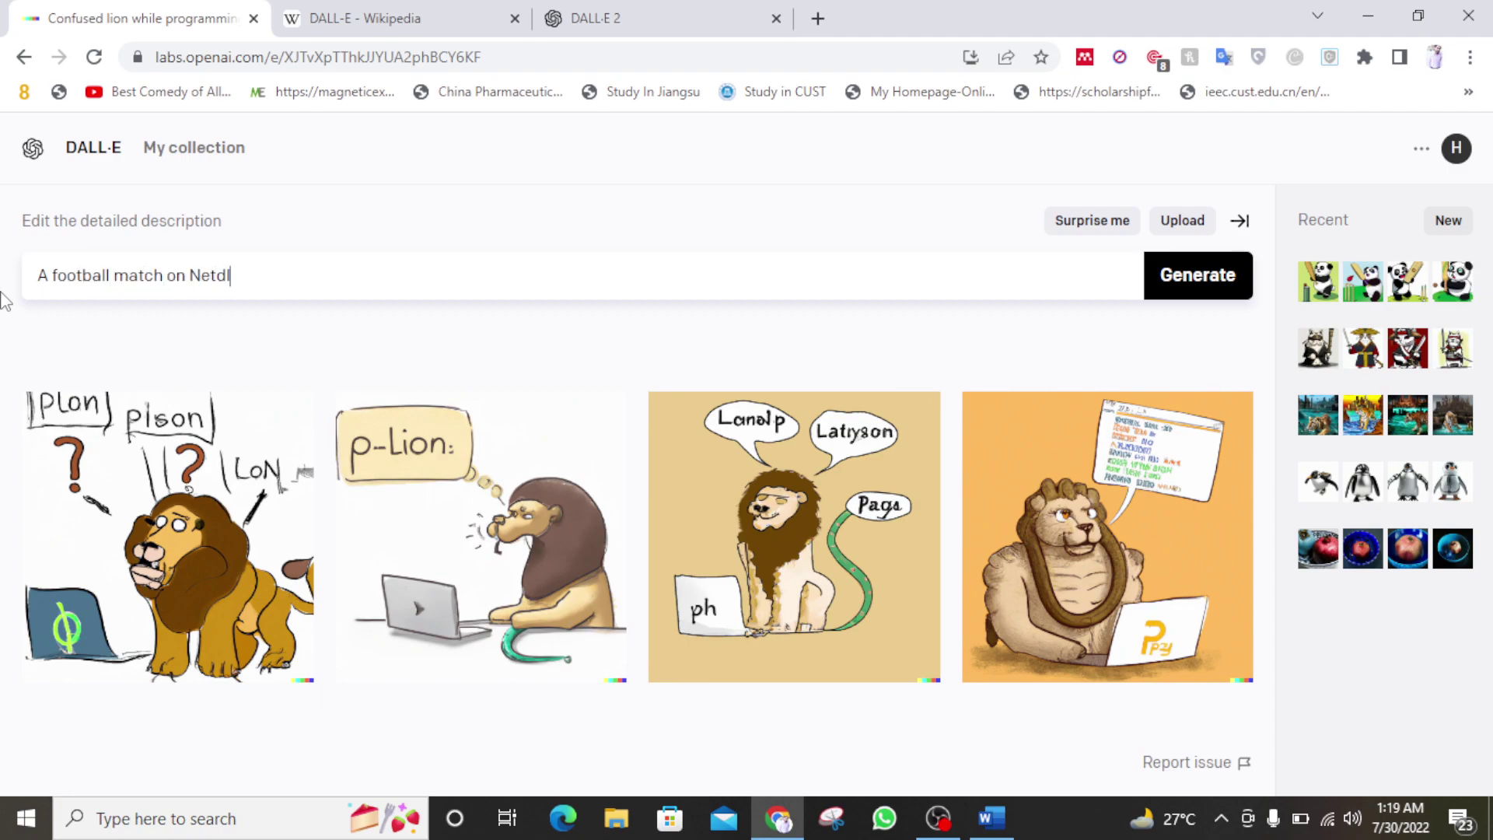
key("BackSpace")
key("BackSpace")
type("flix")
left_click(1224, 283)
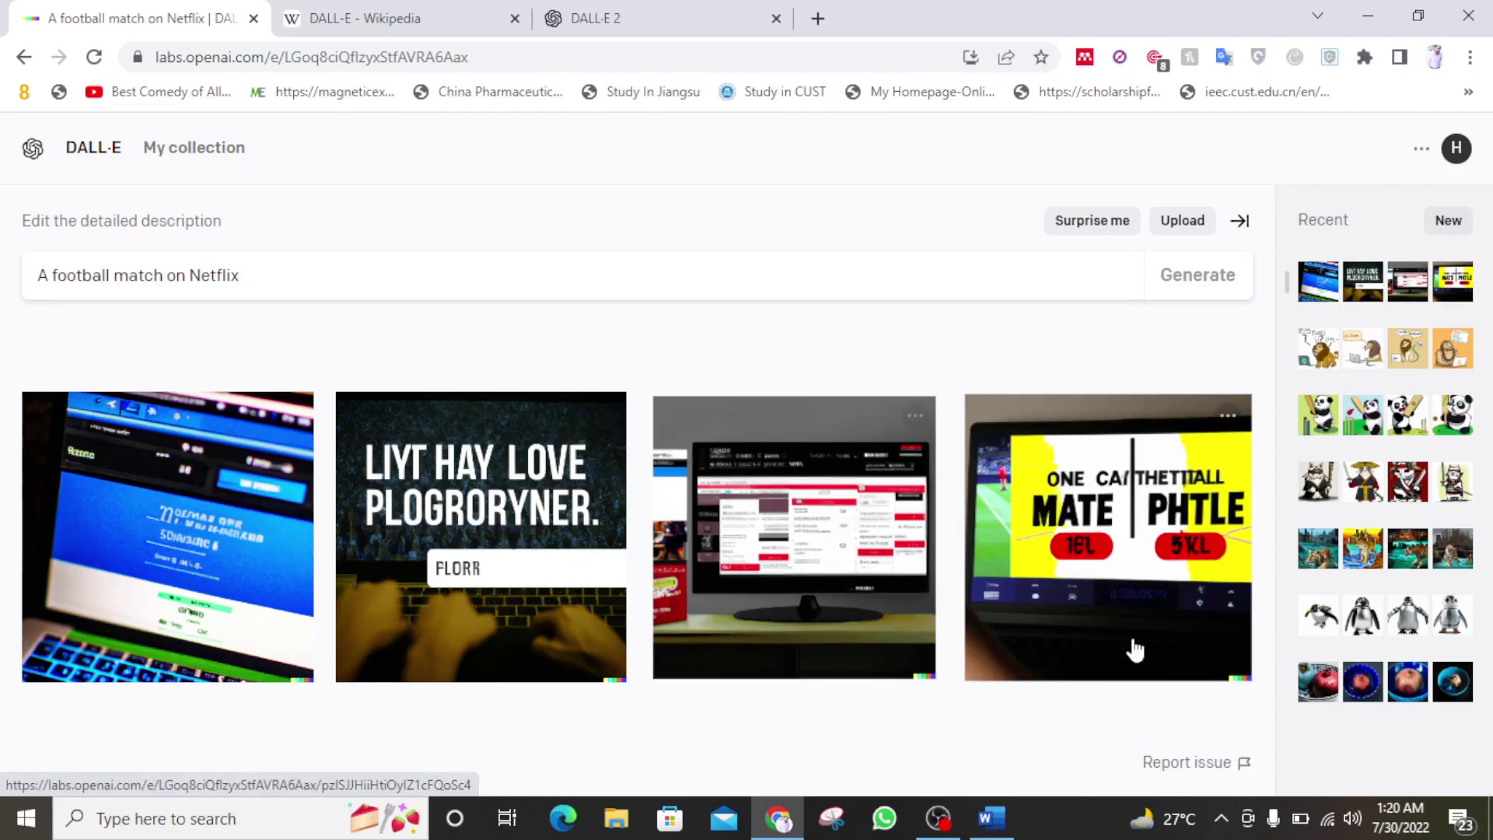
- Enlarge the fourth football image, then return to the results grid
left_click(1069, 583)
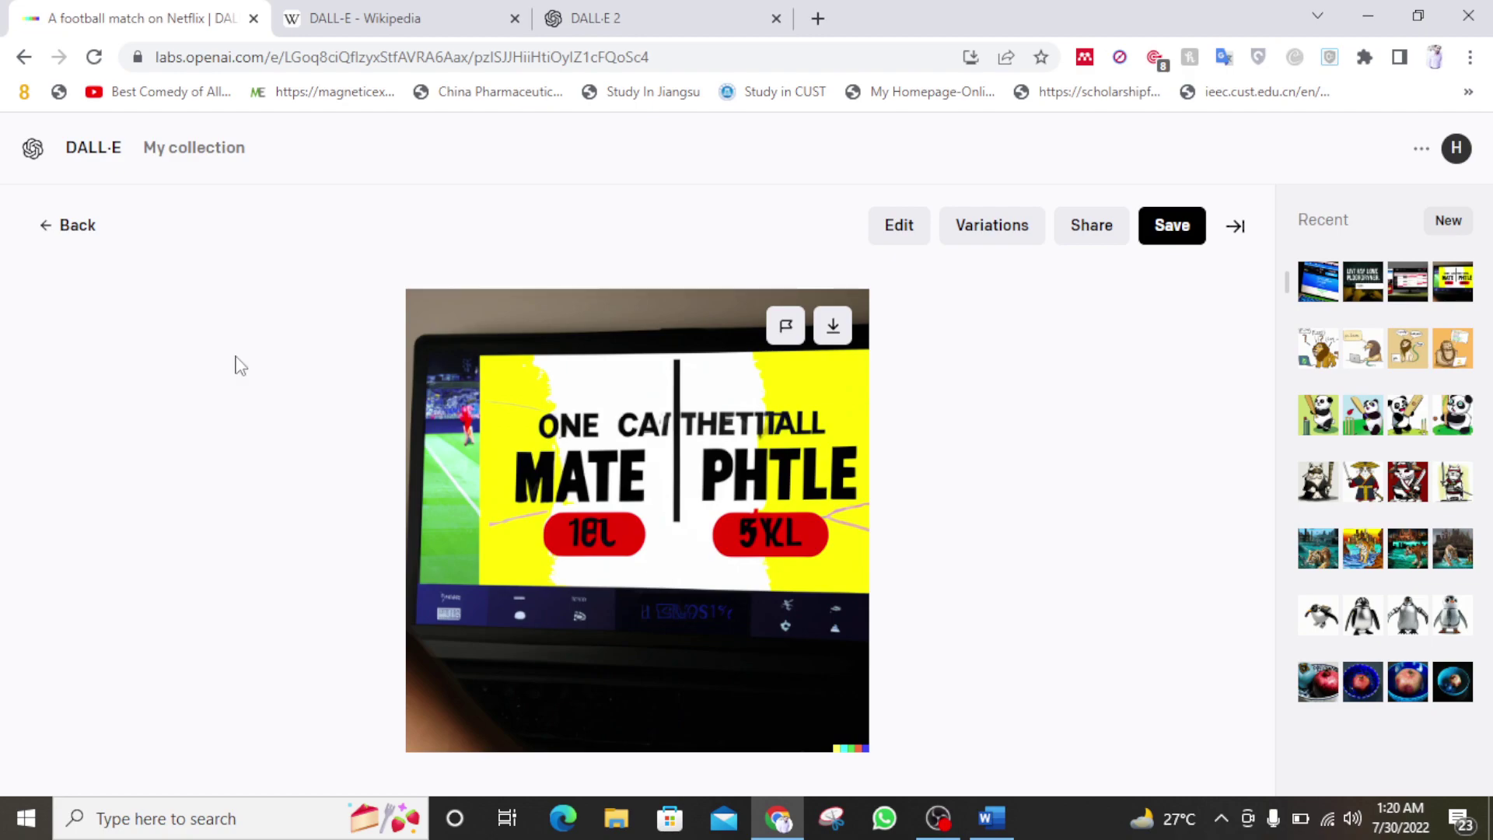
left_click(67, 225)
left_click_drag(243, 275, 4, 272)
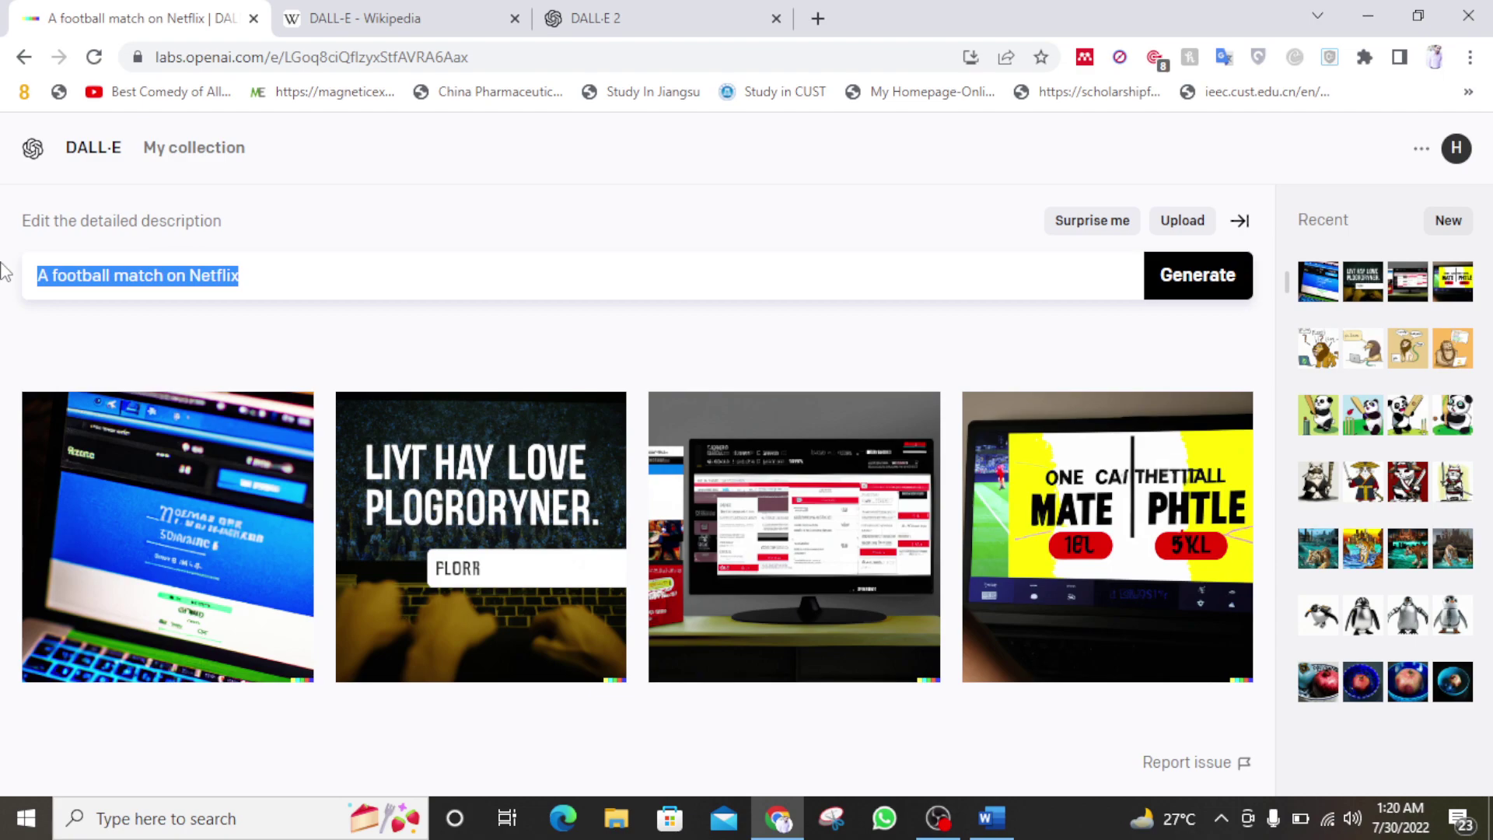
- Generate four images for the prompt 'A dinasaur with sun glasses'
type("A dinas")
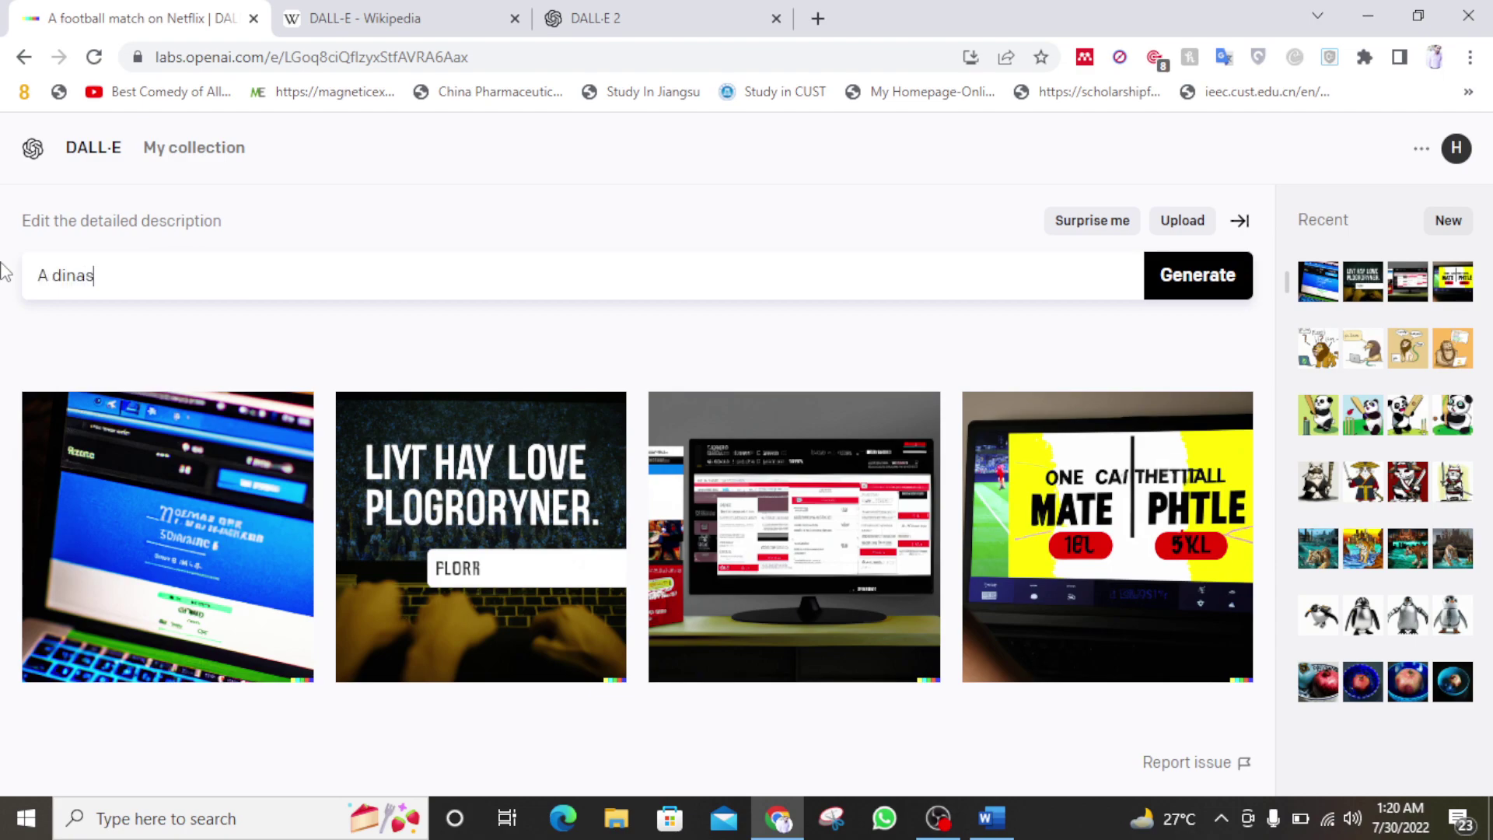
type("aur with sun glasses")
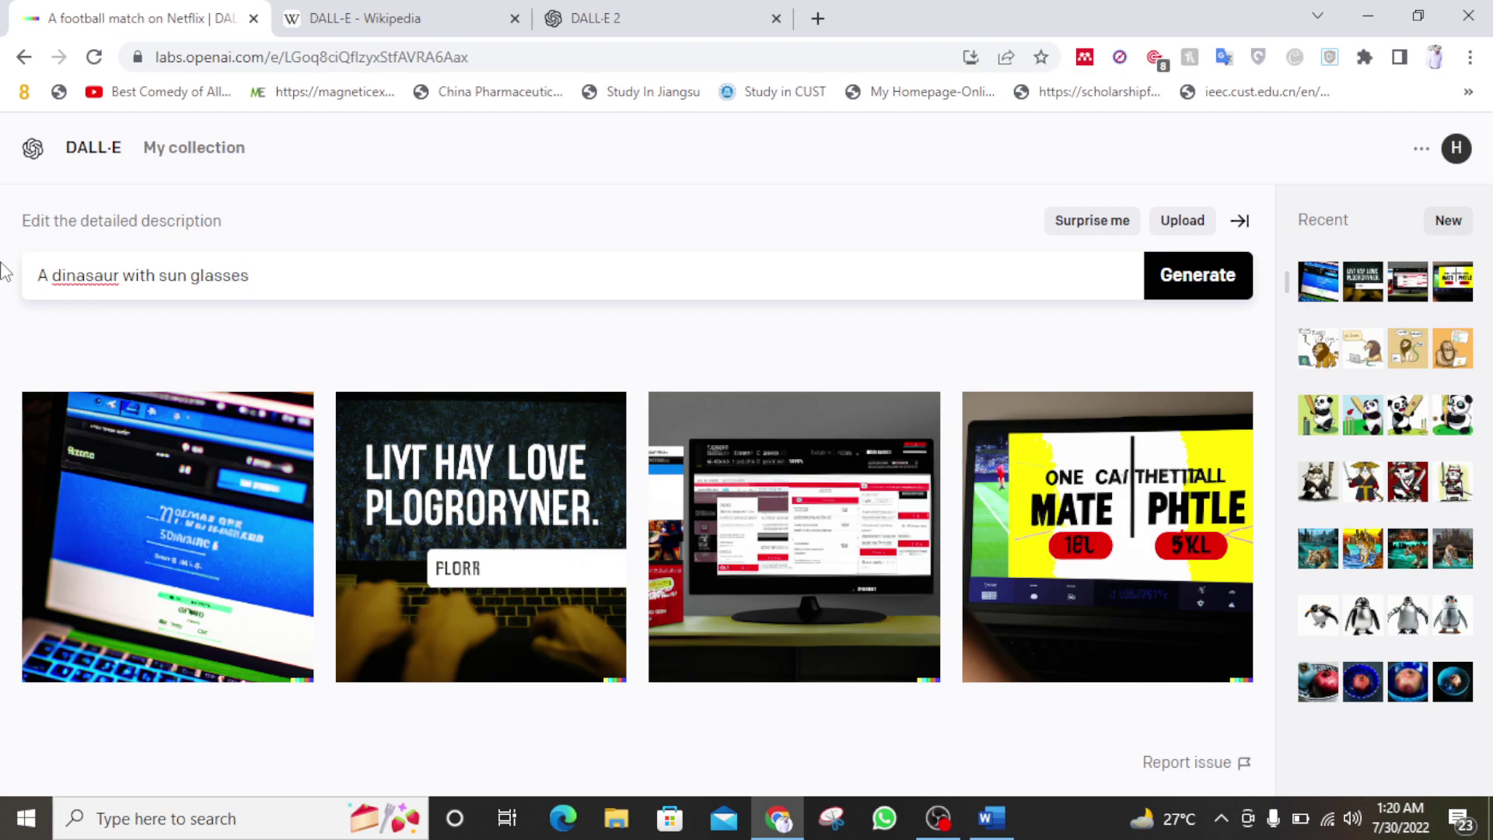
left_click(1211, 288)
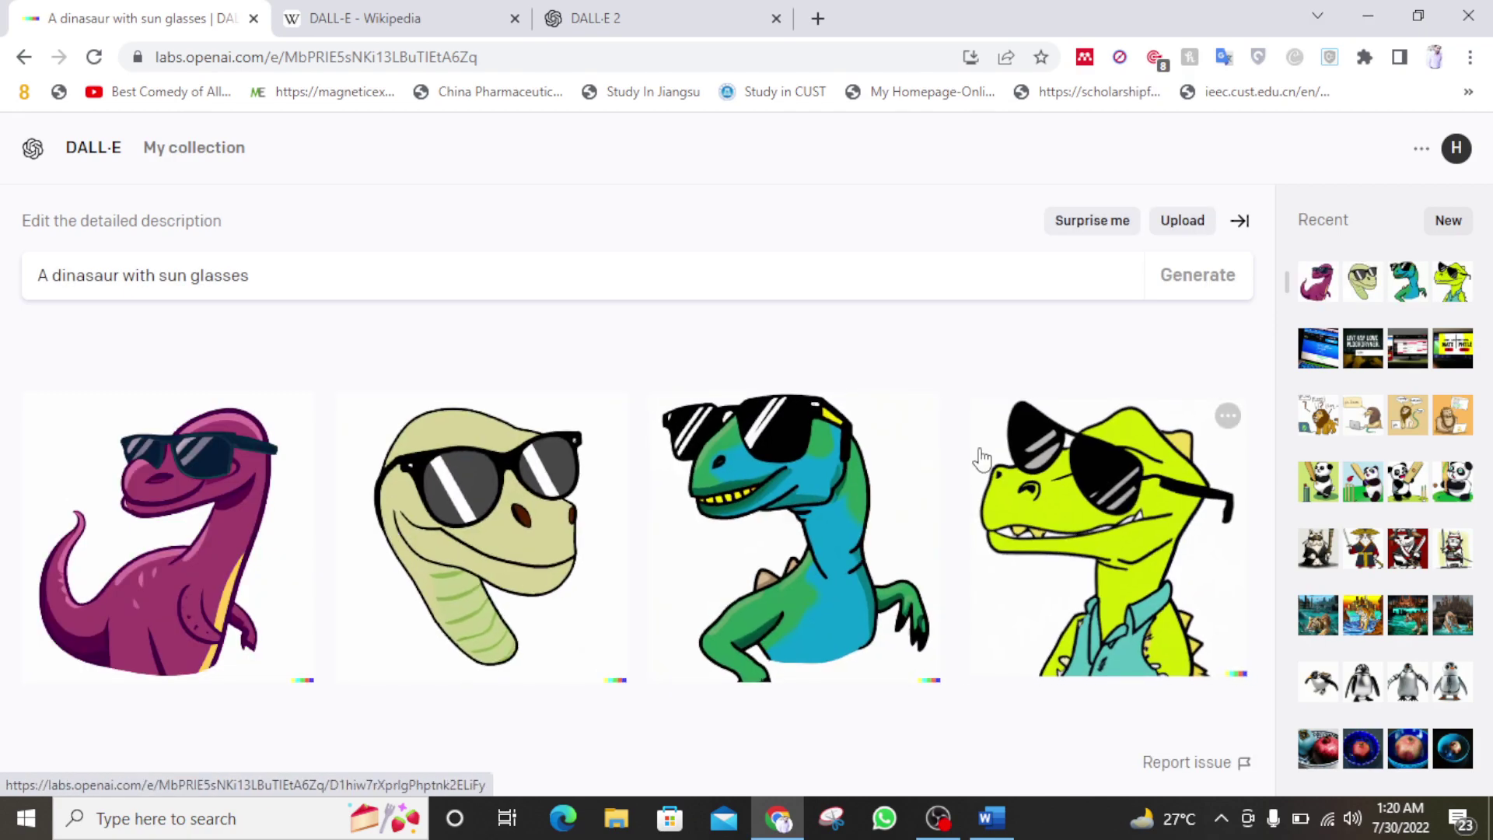
left_click_drag(353, 283, 11, 296)
- Generate images for 'Google robot Buttler' and view each of the four robots enlarged
type("Google ")
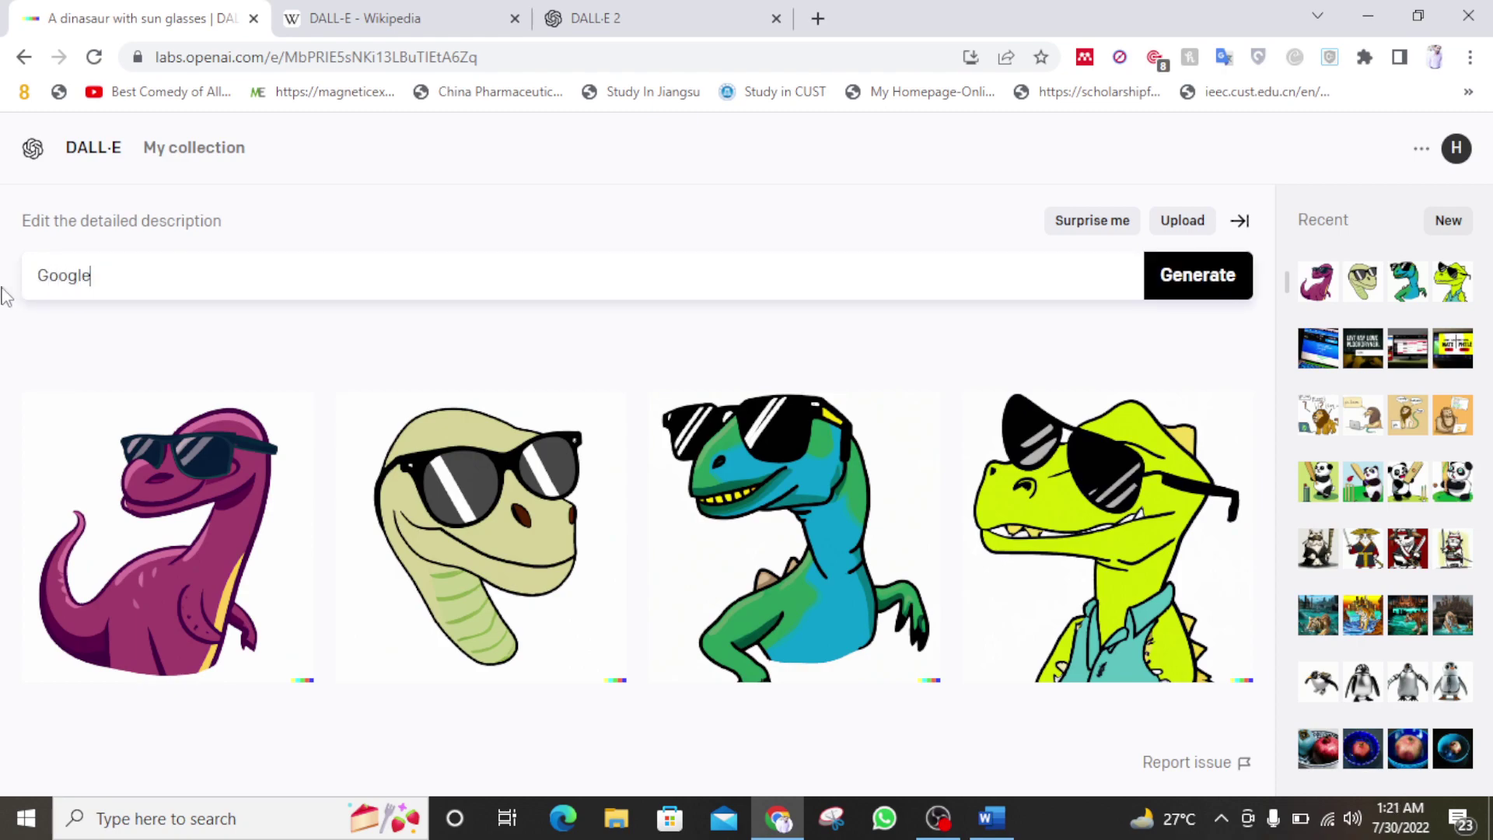
type("robot Buttler")
left_click(1210, 296)
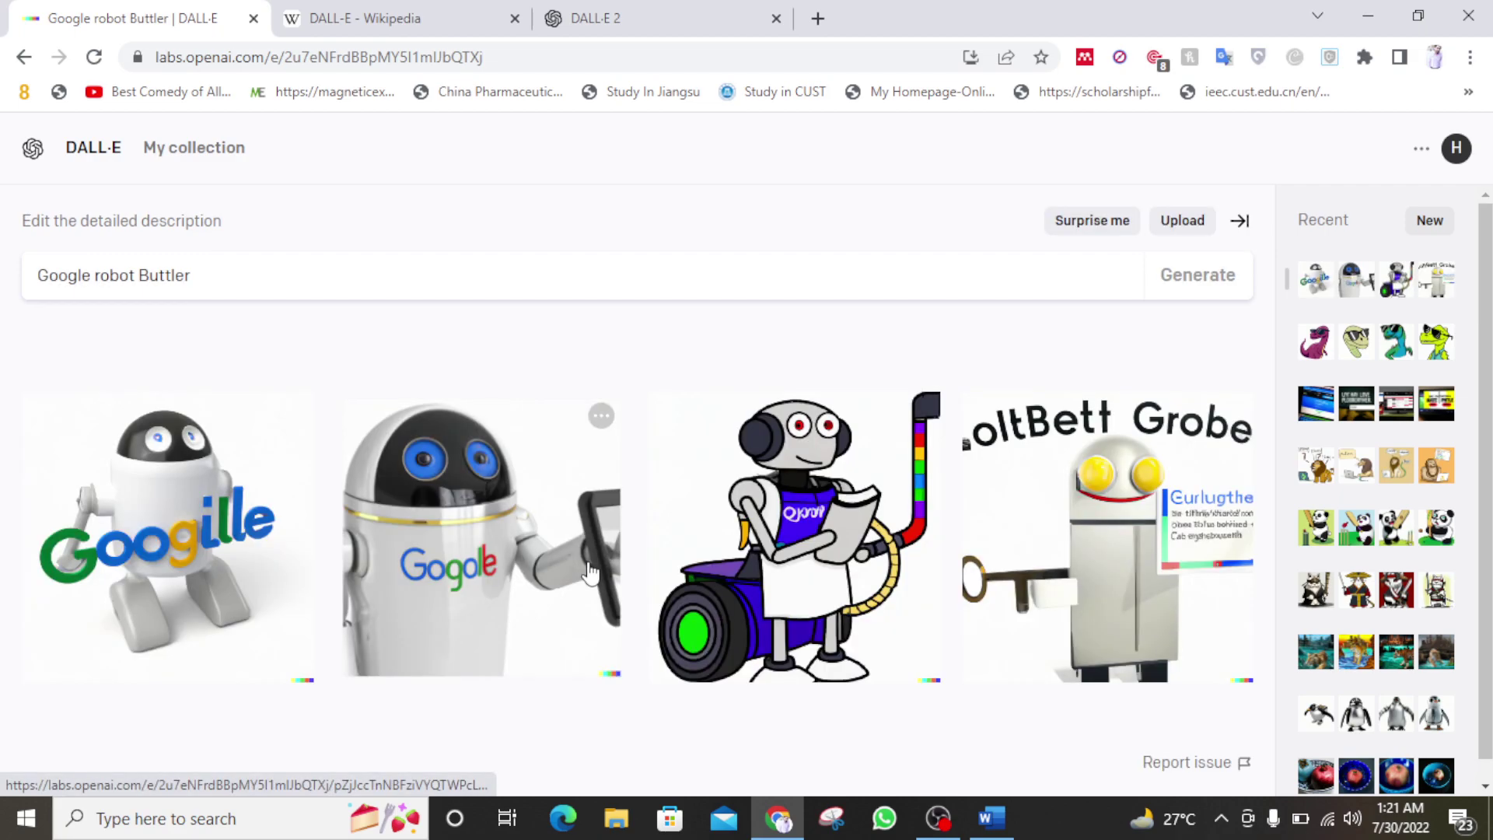
left_click(228, 542)
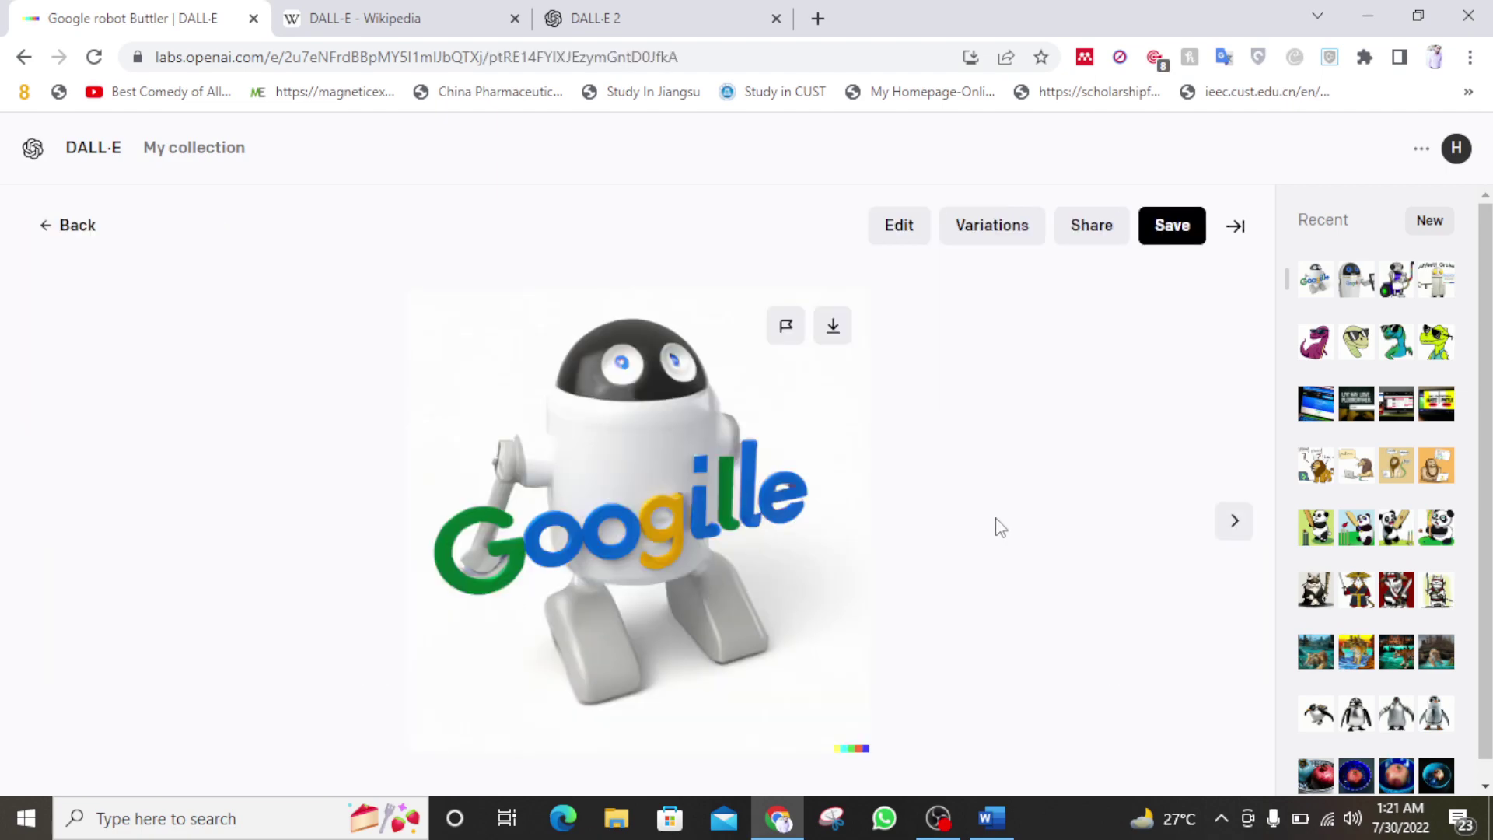
left_click(1236, 541)
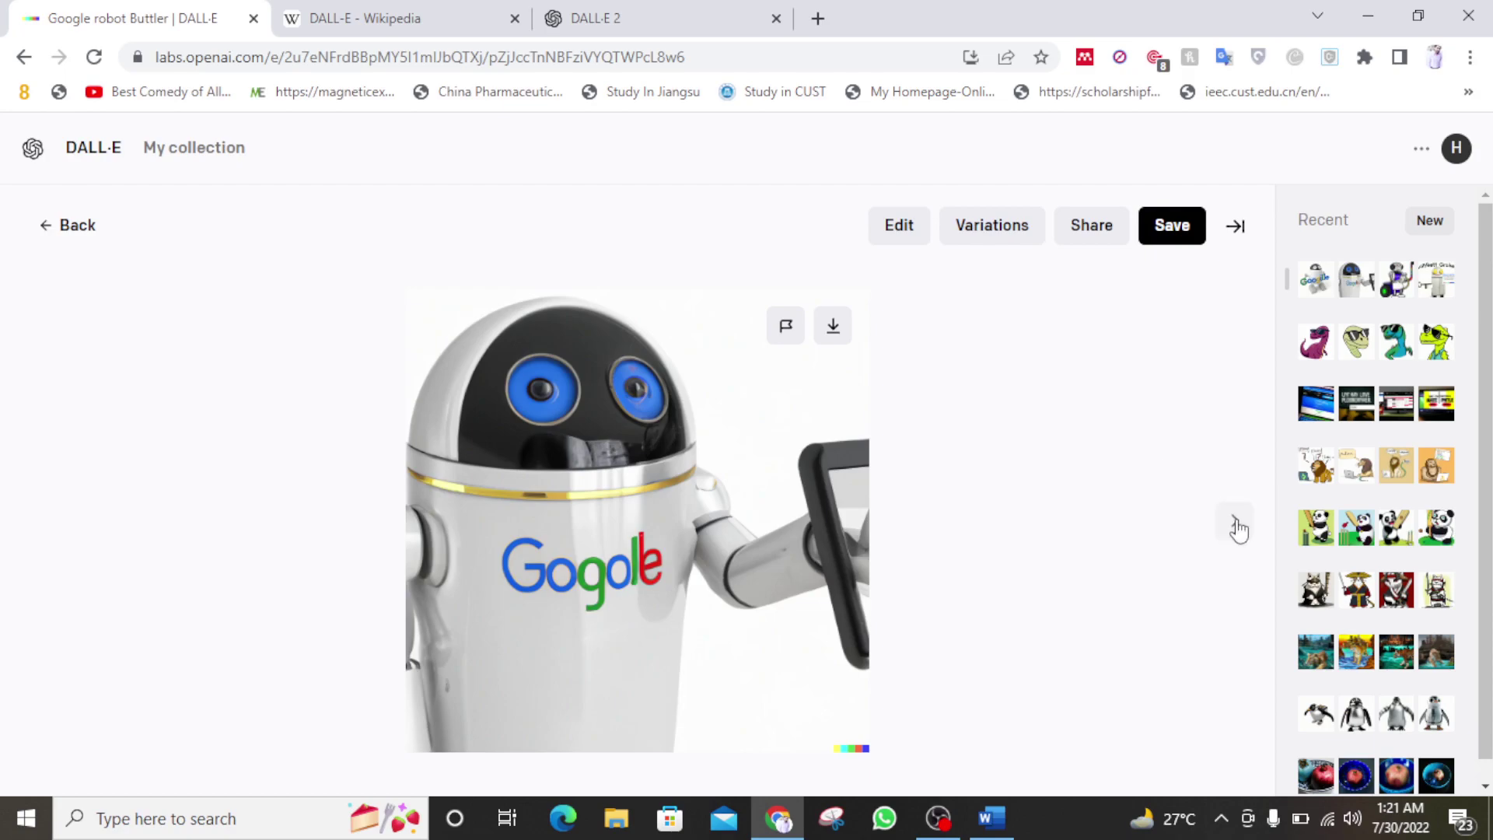
left_click(1238, 528)
left_click(1239, 528)
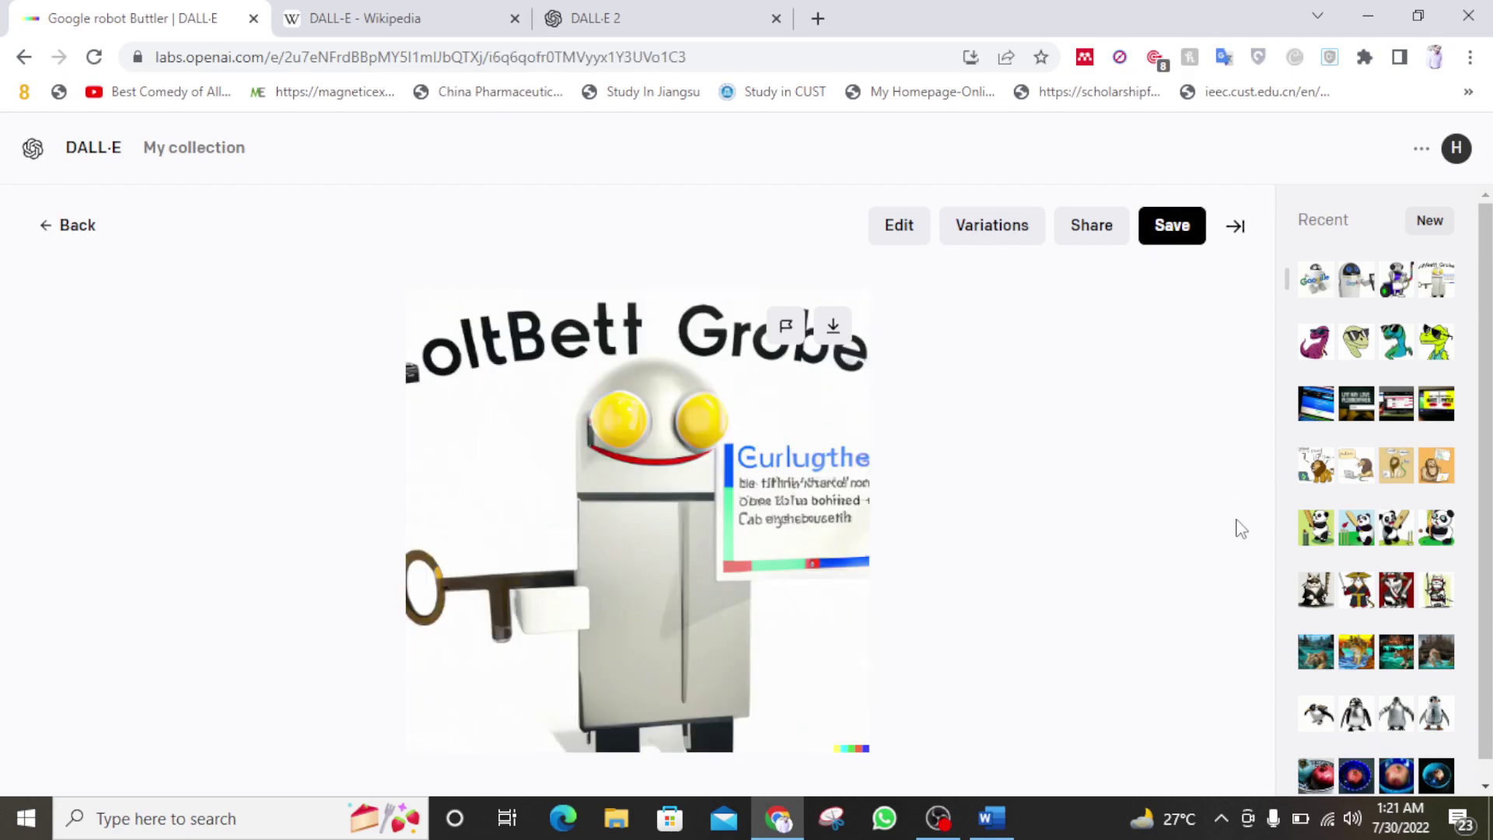
left_click(33, 229)
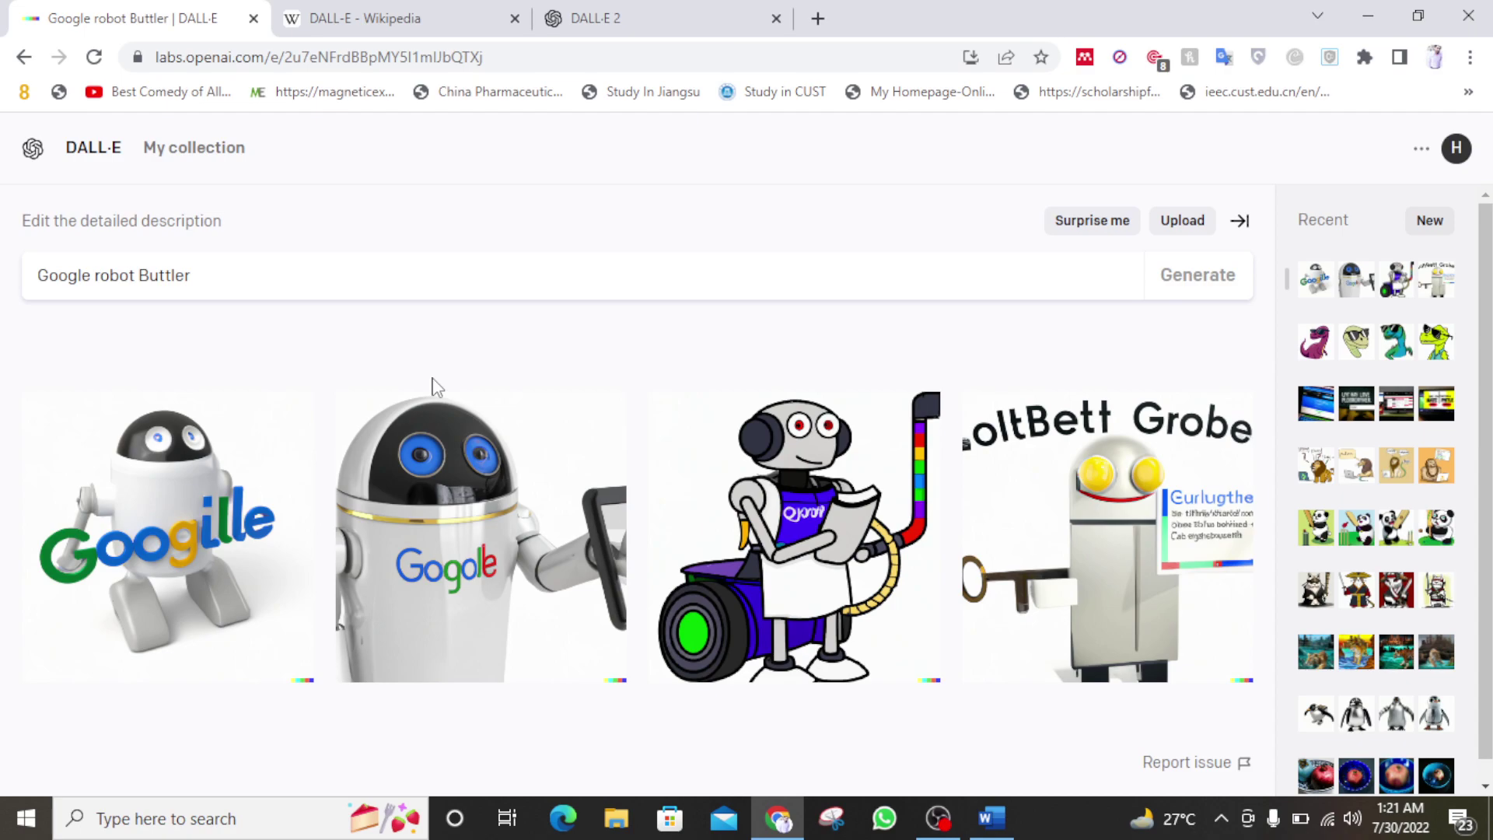
- Replace the prompt with 'A black panther falling into a black hole' and generate images
left_click_drag(220, 268, 4, 262)
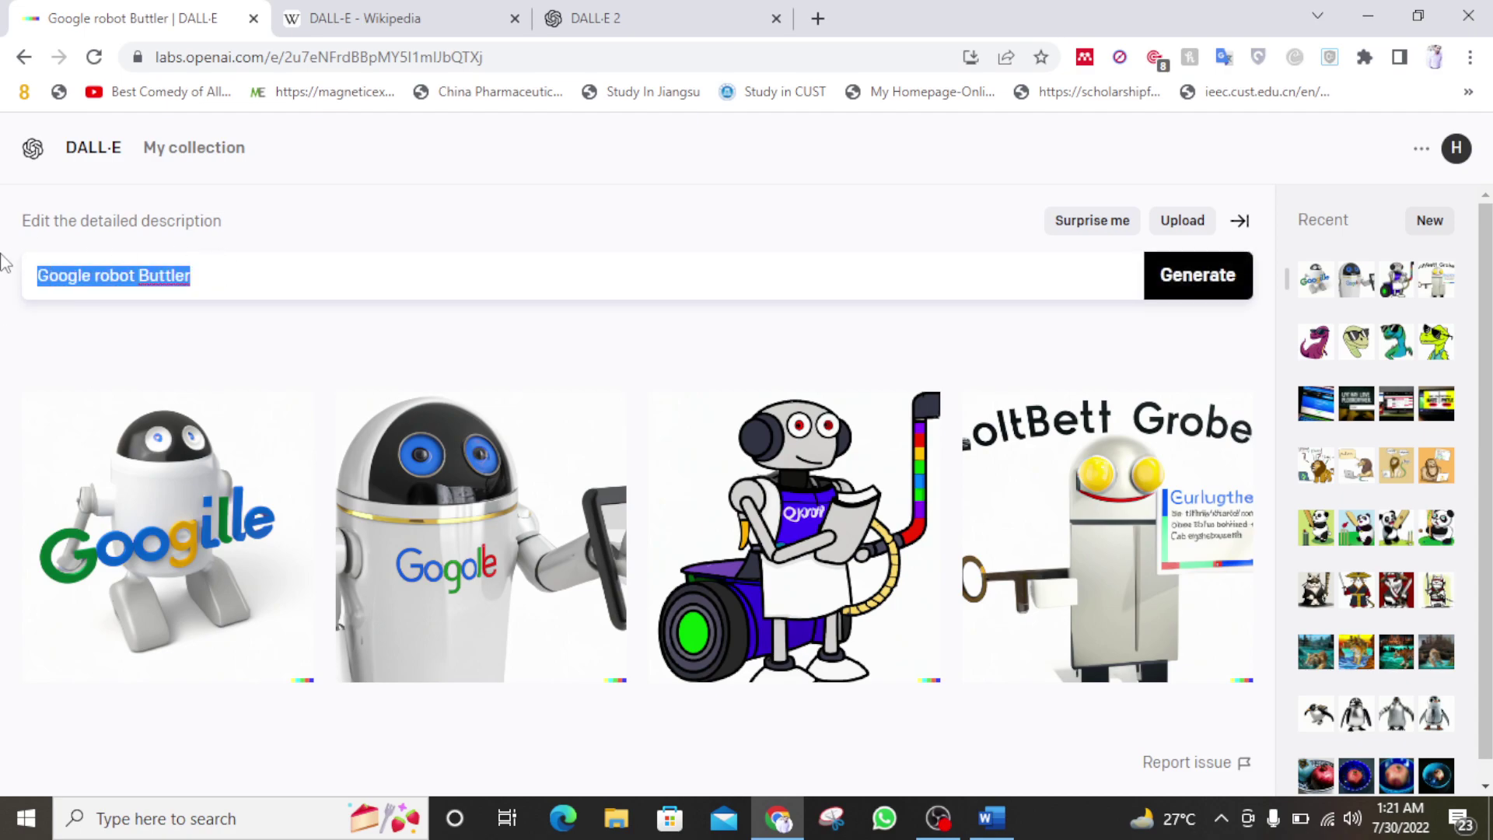
type("Elder")
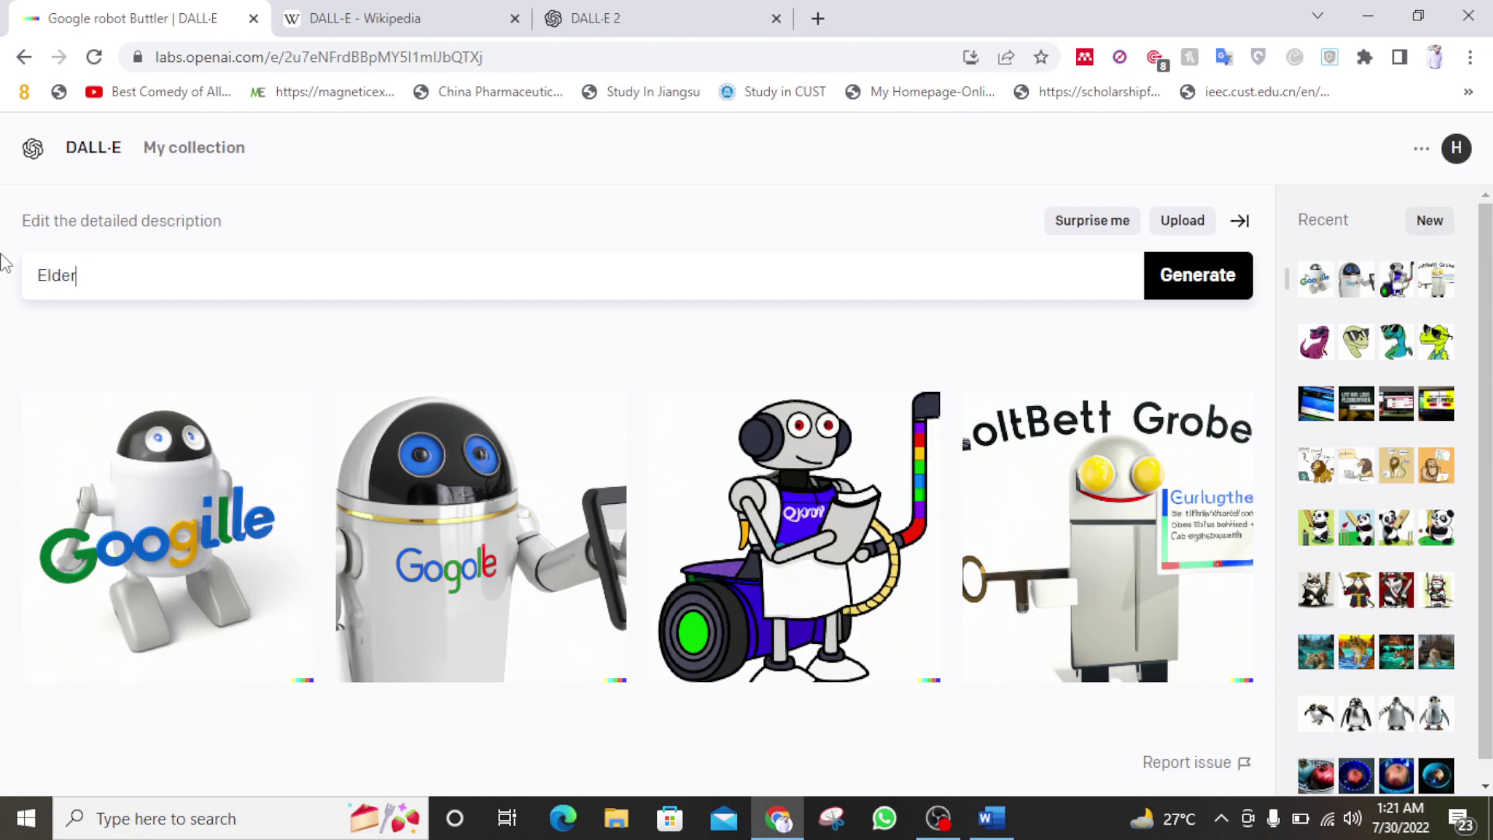
type("ly gira")
key("BackSpace")
key("BackSpace")
key("BackSpace")
key("BackSpace")
key("BackSpace")
key("BackSpace")
key("BackSpace")
key("BackSpace")
key("BackSpace")
key("BackSpace")
key("BackSpace")
key("BackSpace")
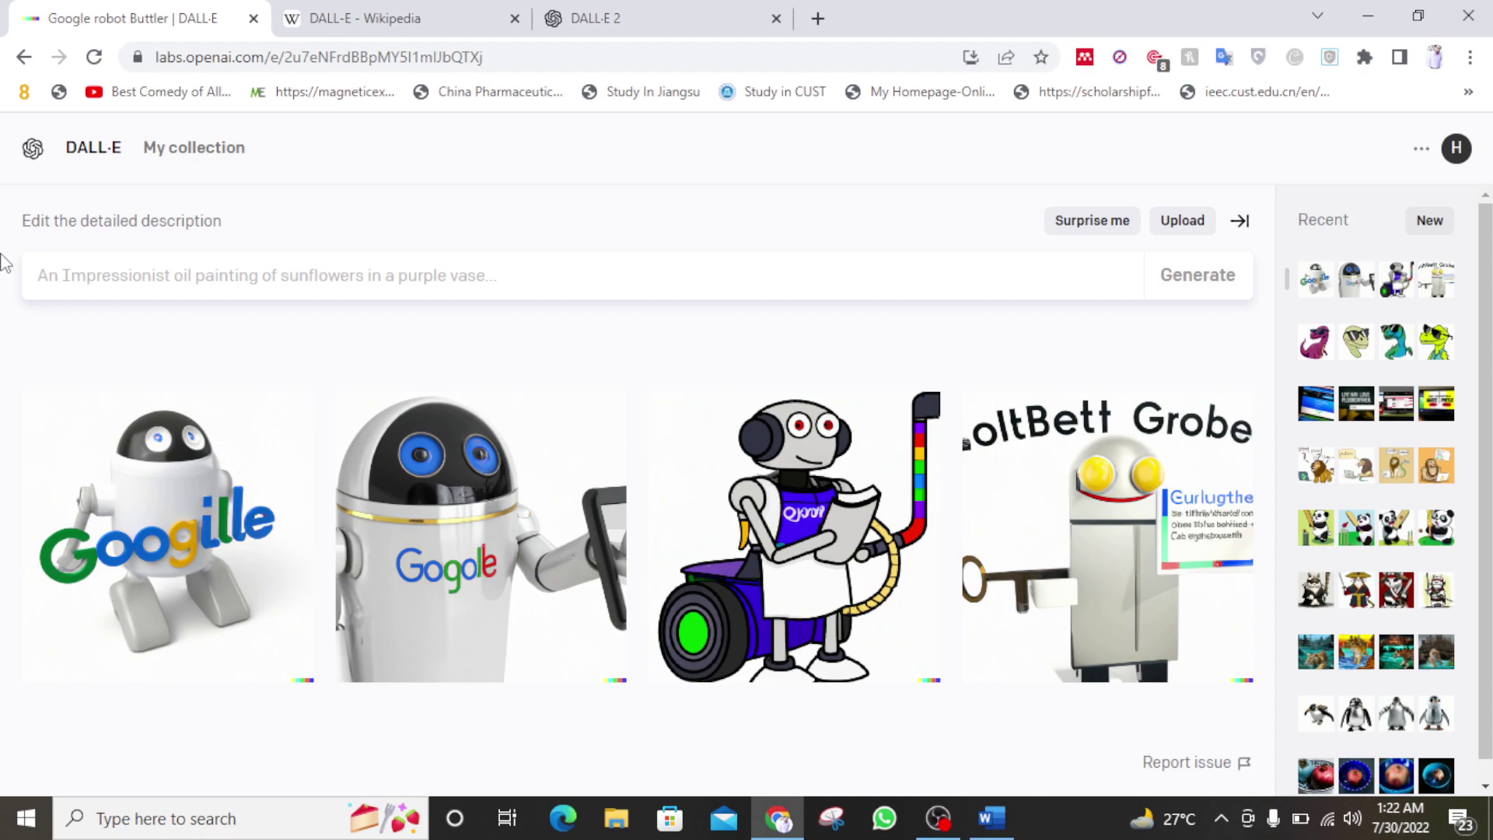
type("A lion fall")
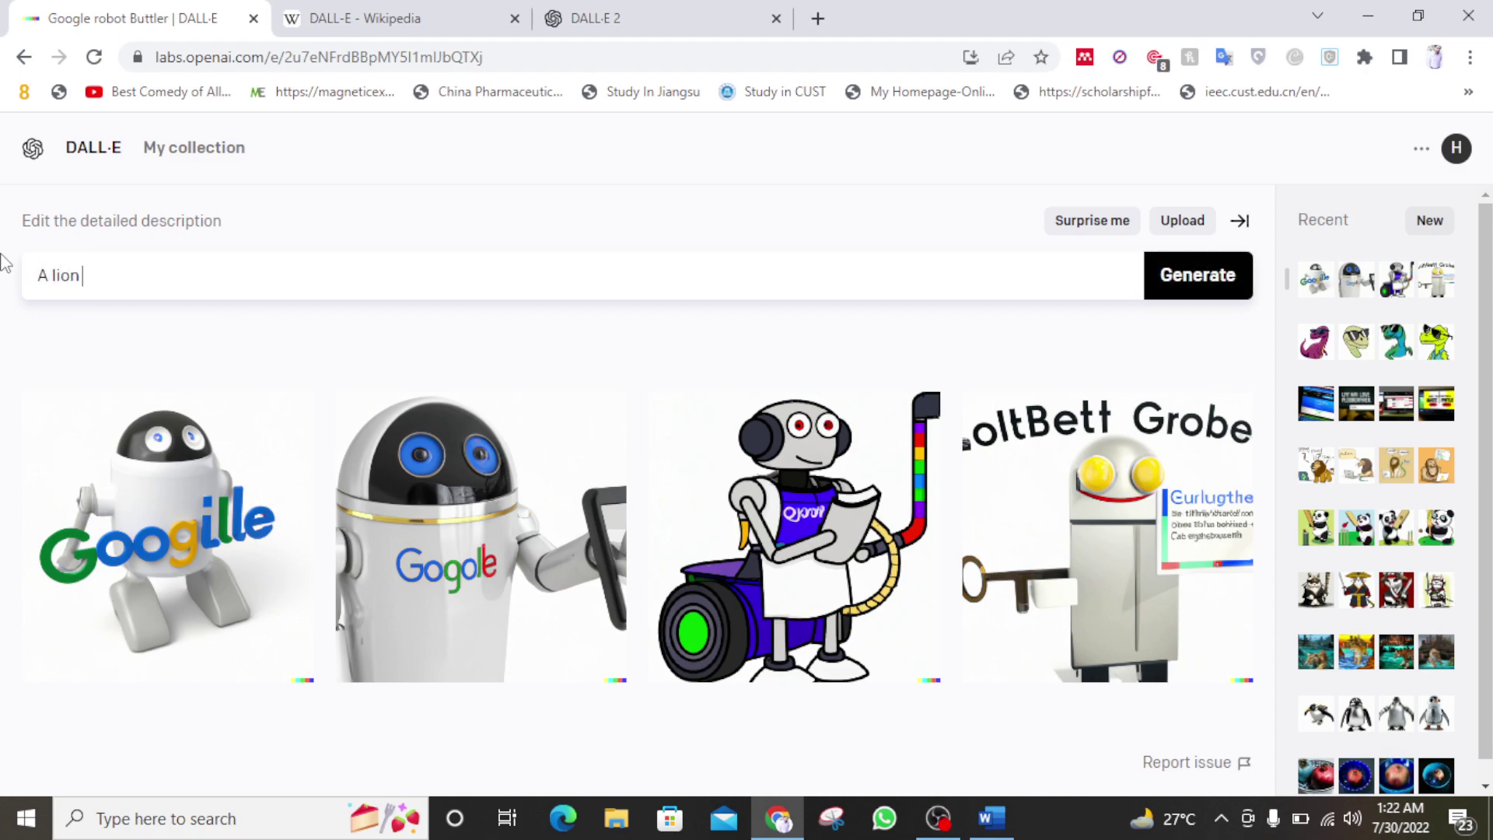
key("BackSpace")
key("BackSpace")
key("BackSpace")
key("BackSpace")
key("BackSpace")
key("BackSpace")
key("BackSpace")
key("BackSpace")
type("black panther fal")
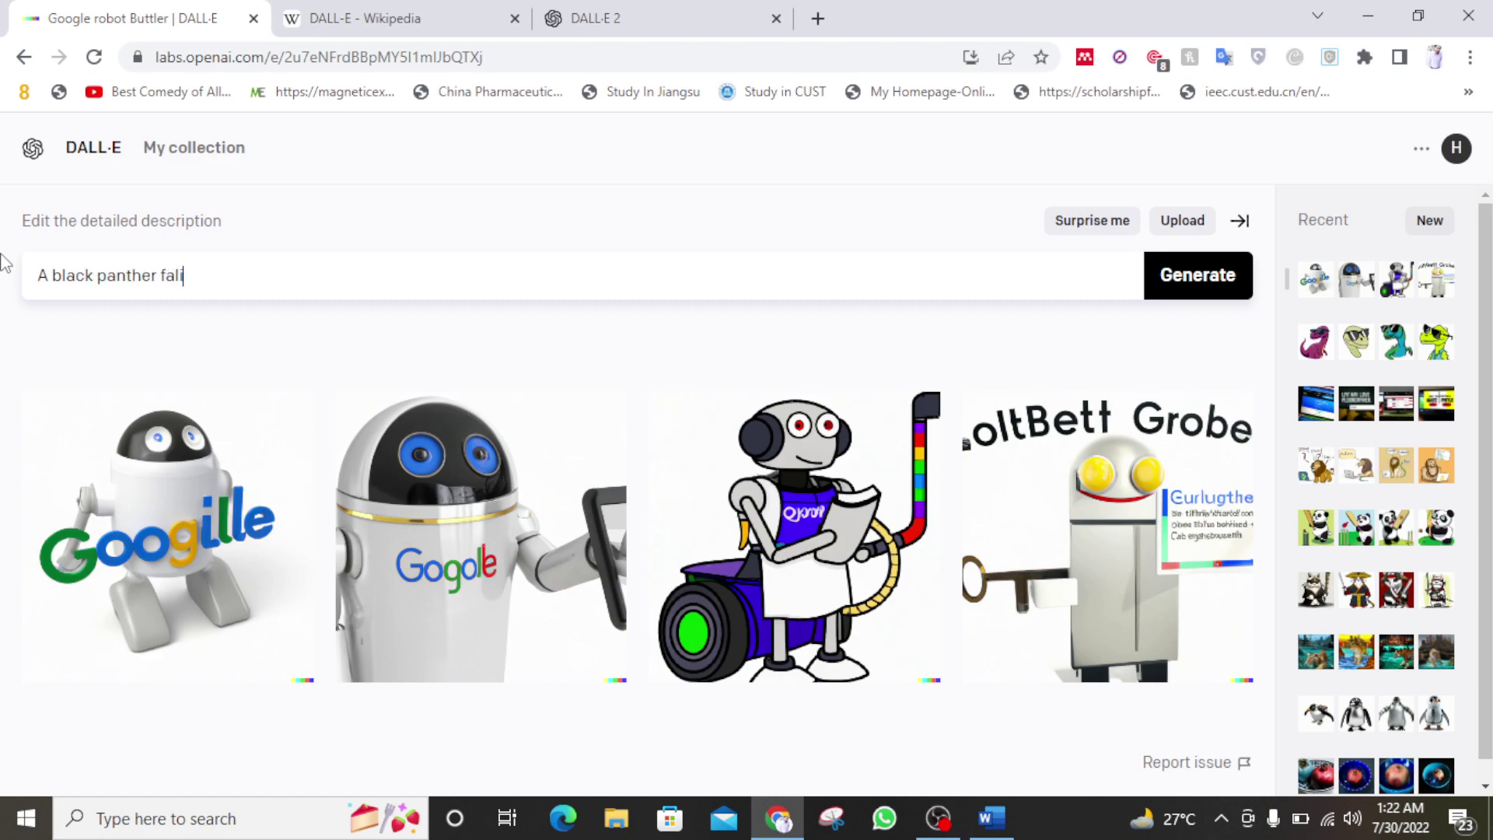
type("ling into a black")
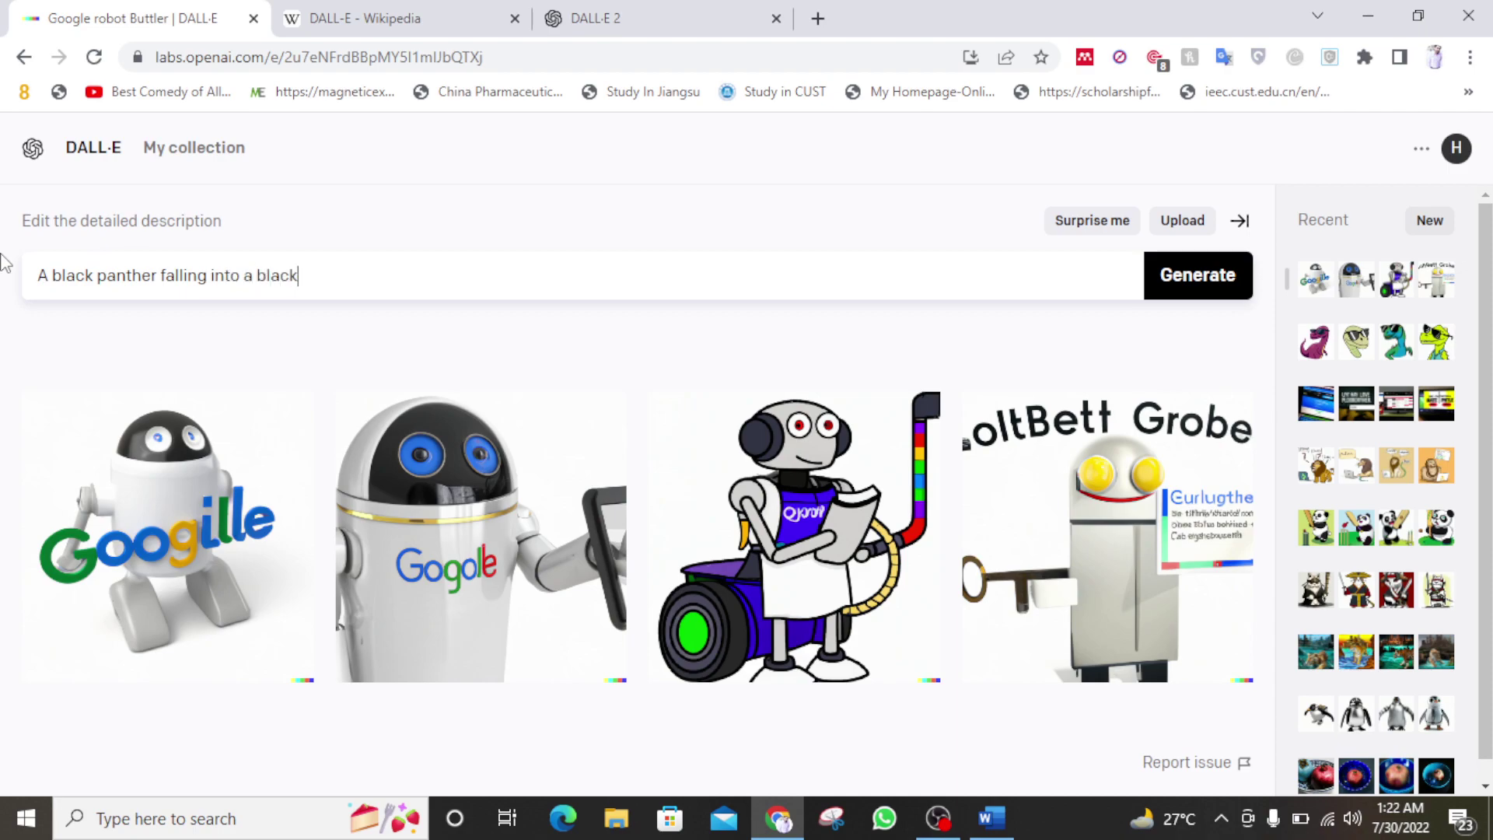
type("hole")
left_click(295, 275)
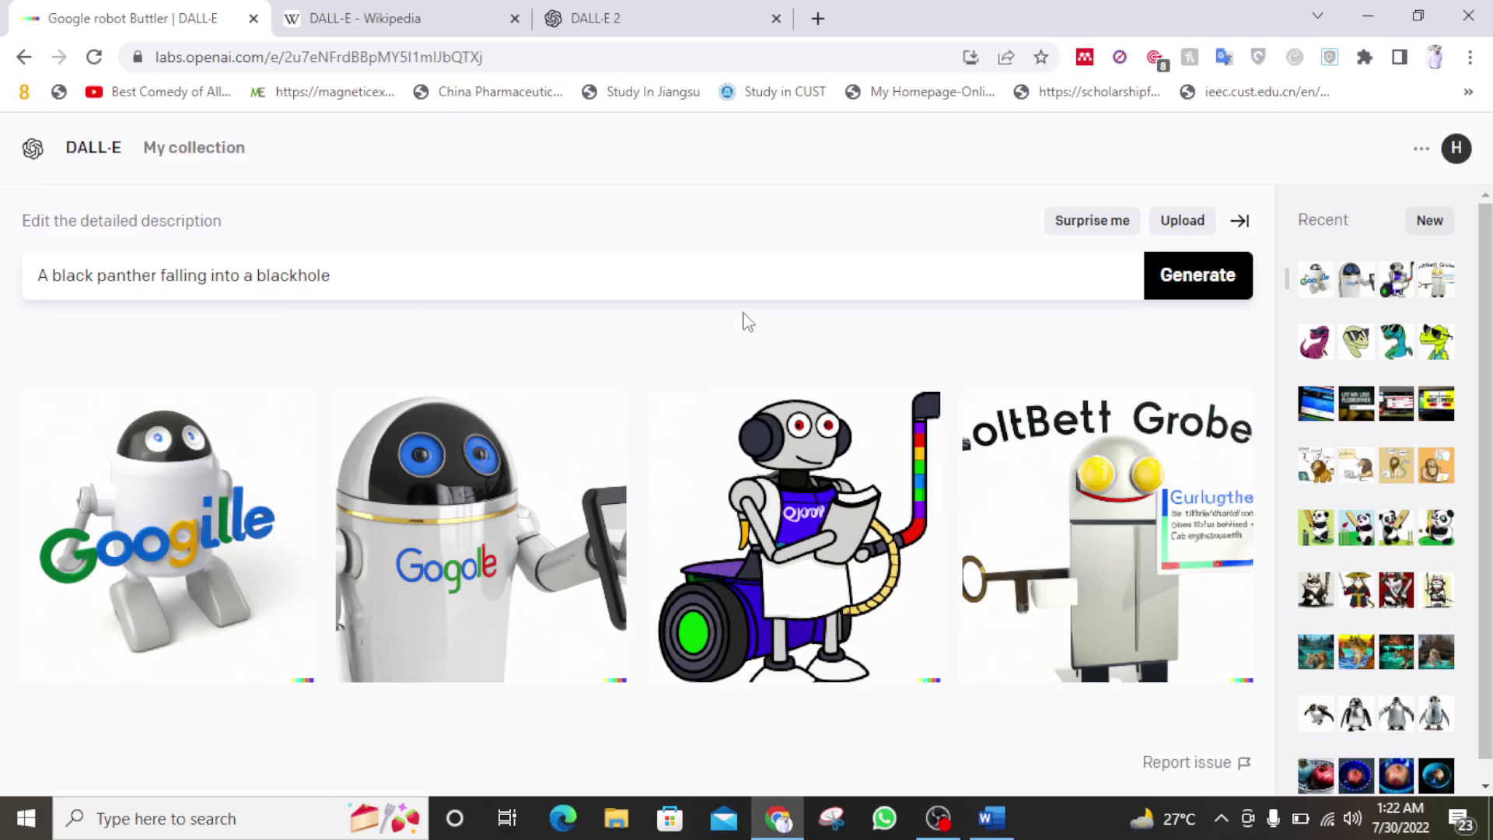
left_click(1217, 275)
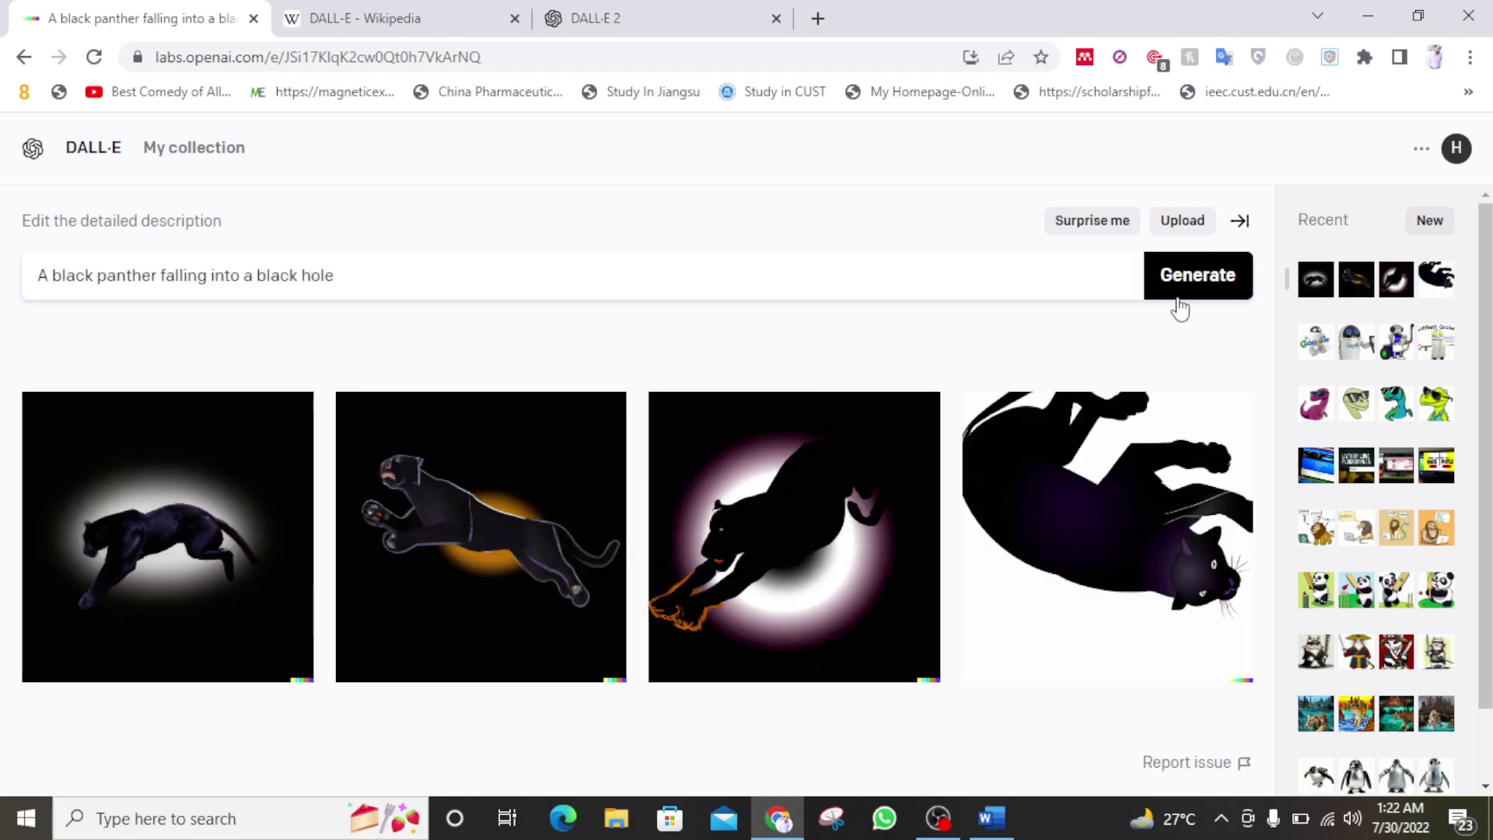
- Step through the four black panther images one by one, then return to the grid
left_click(200, 592)
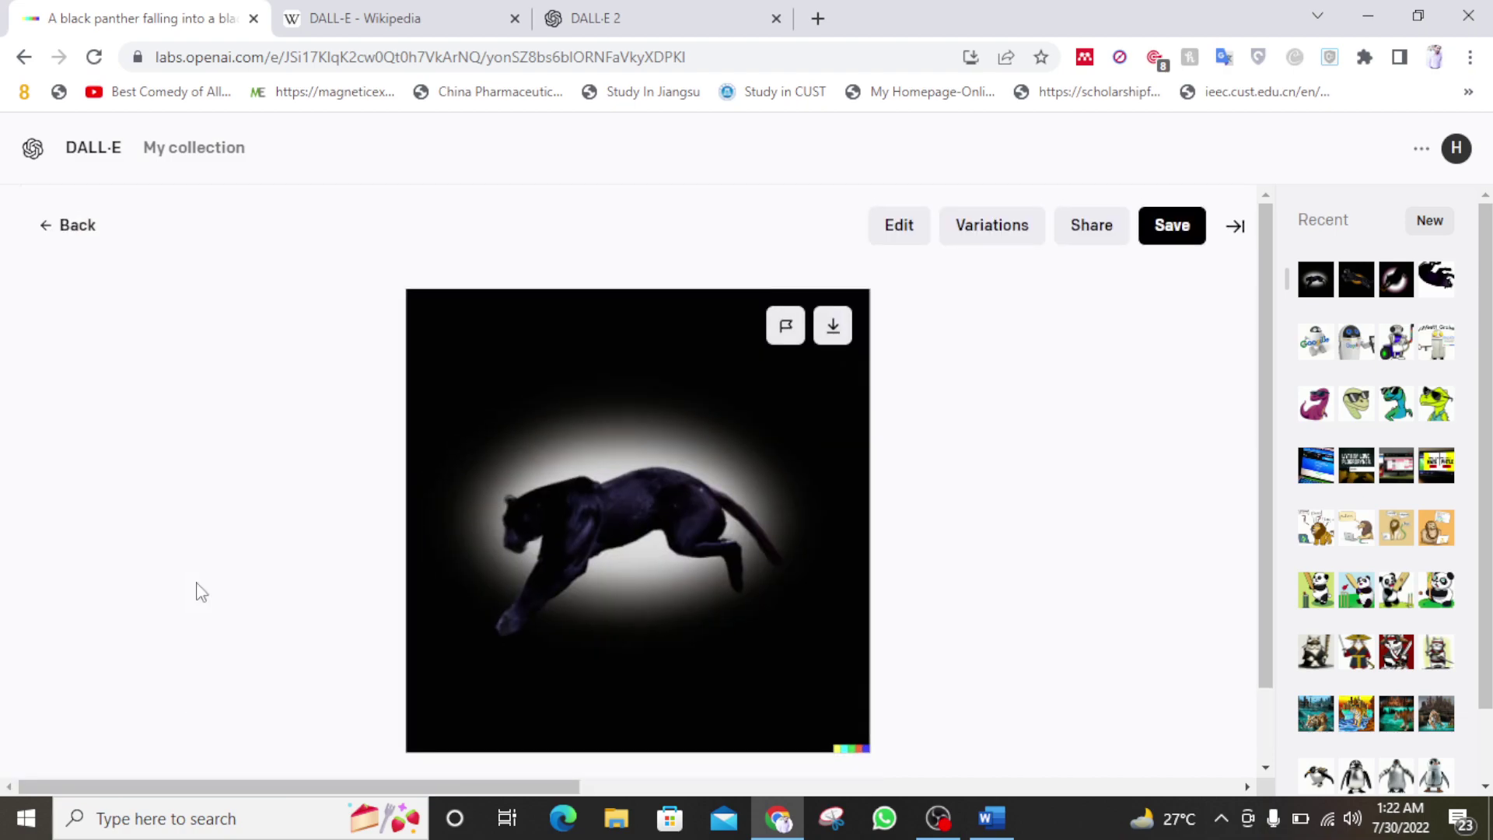
key("Right")
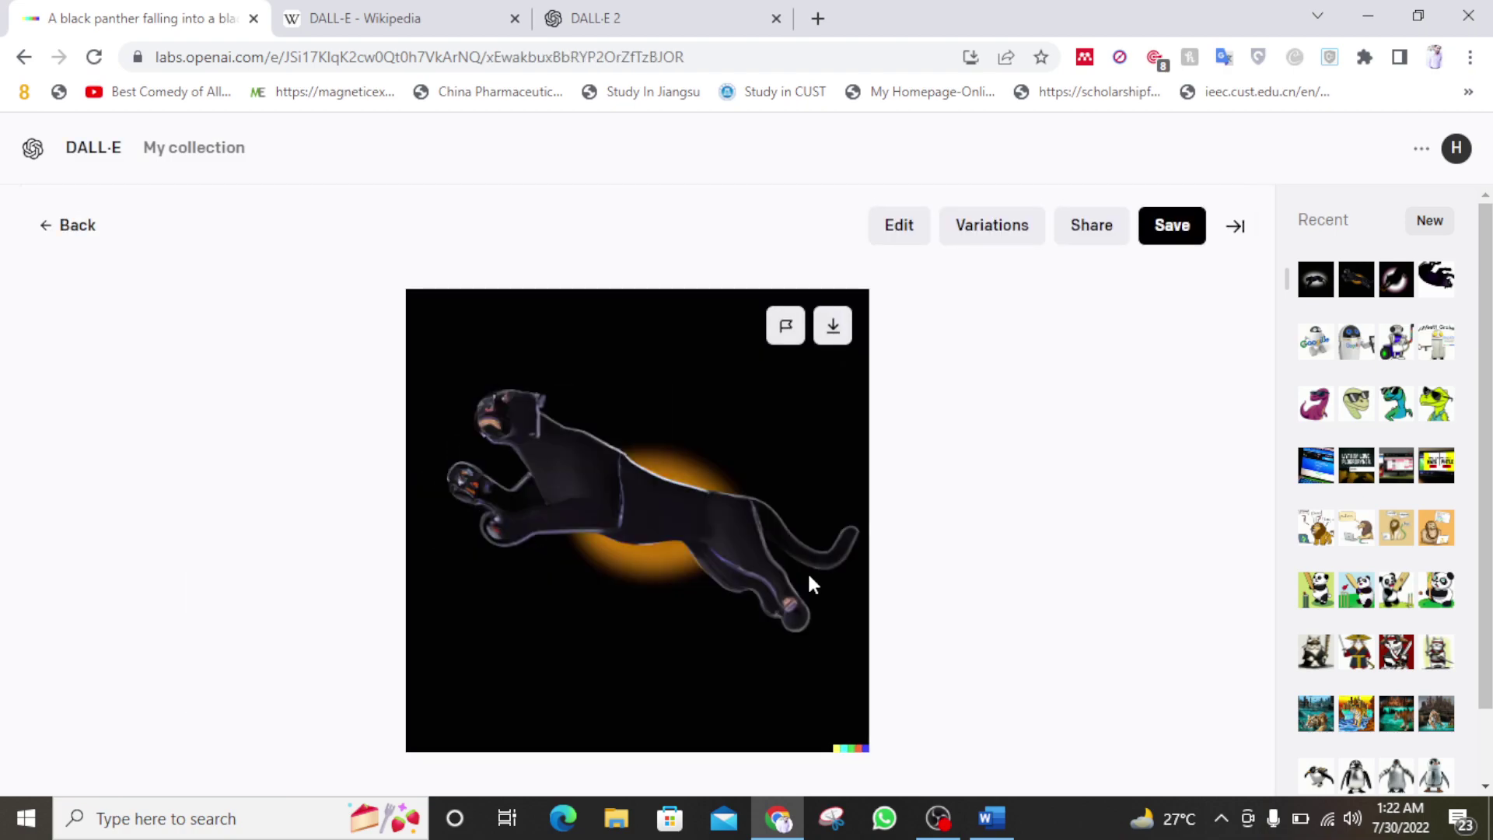
key("Right")
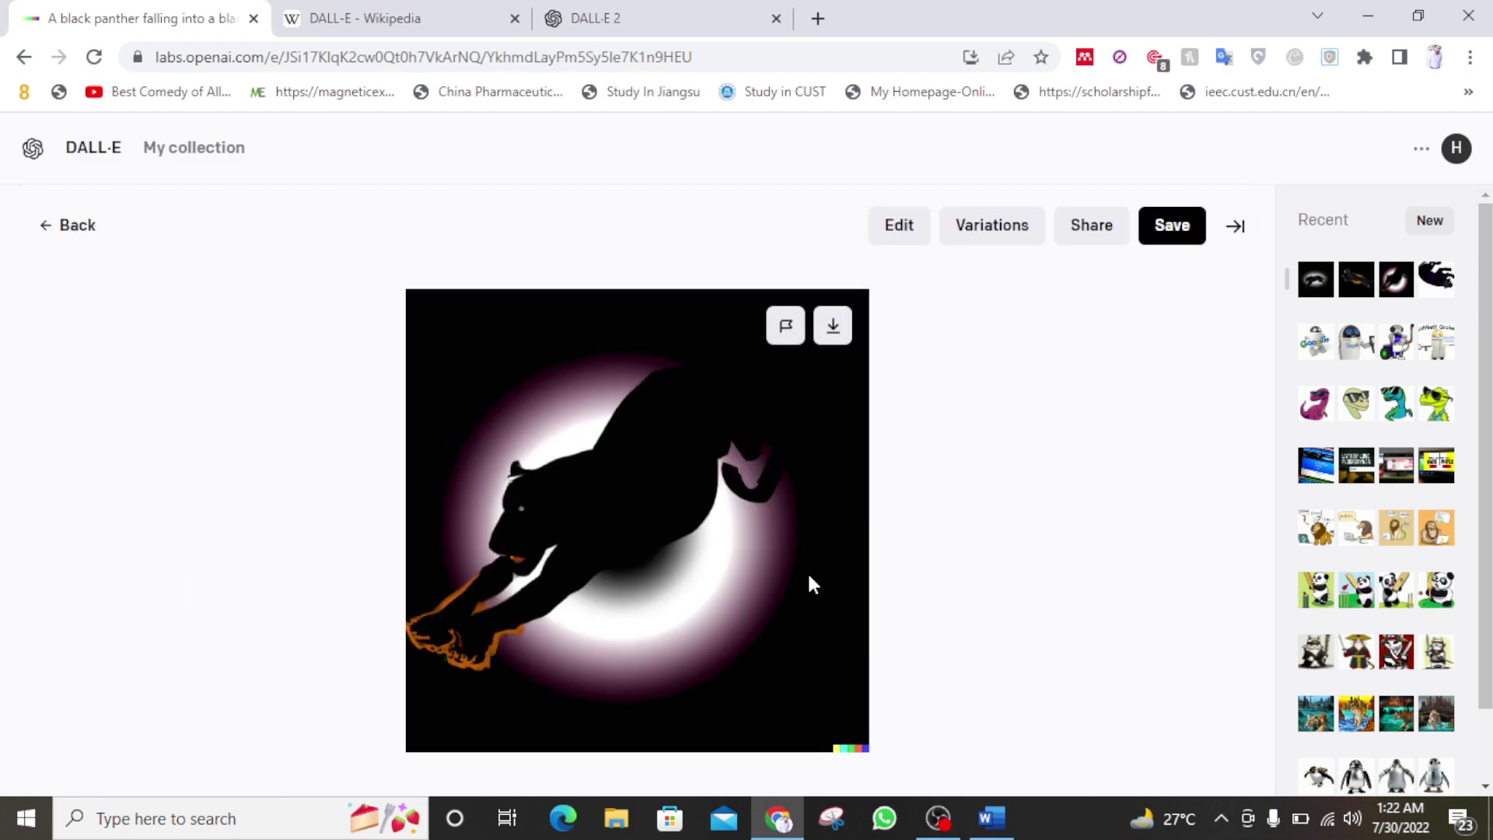
key("Right")
key("Right")
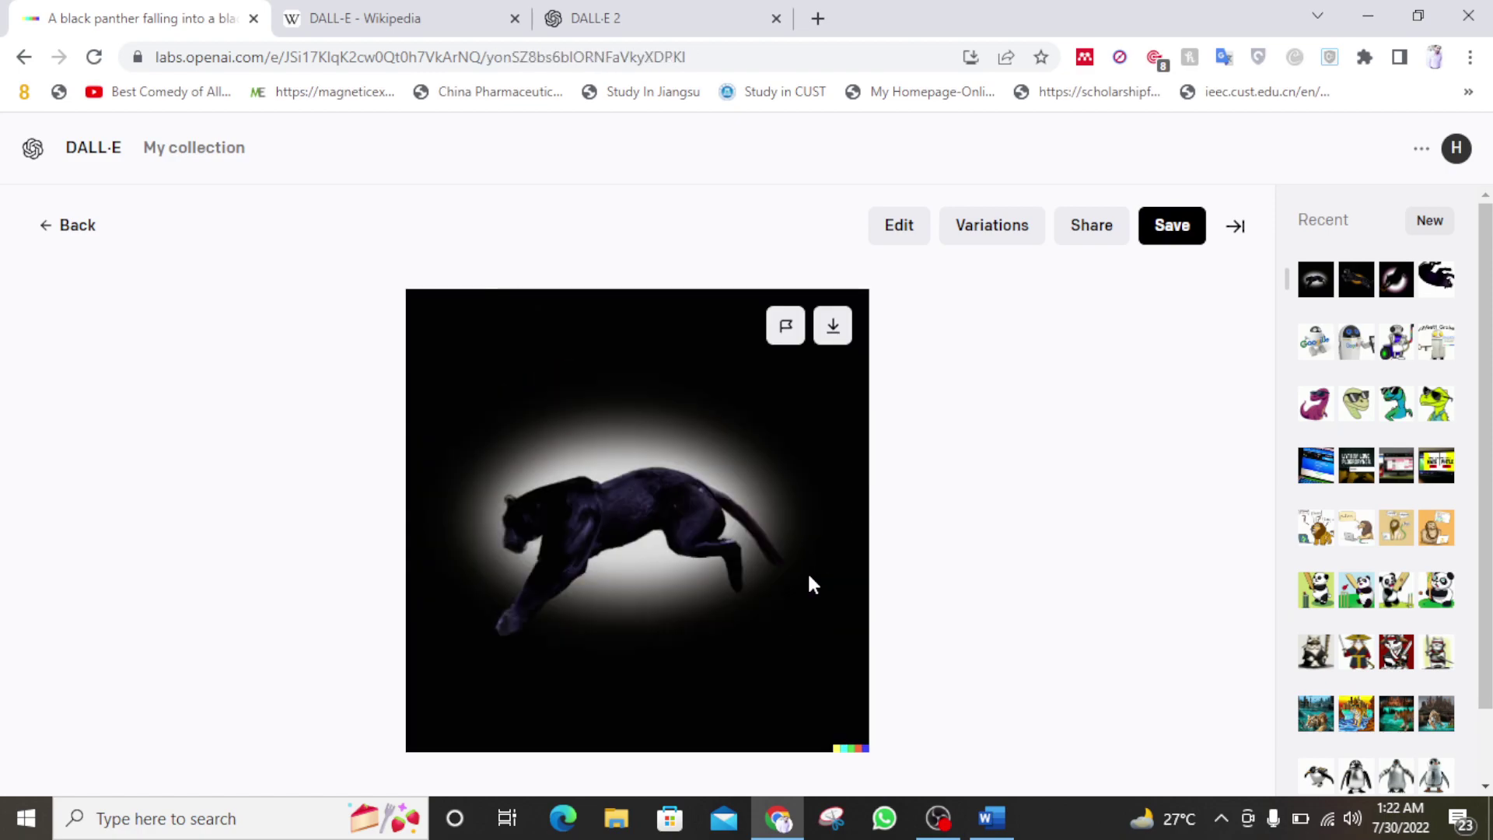
left_click(47, 225)
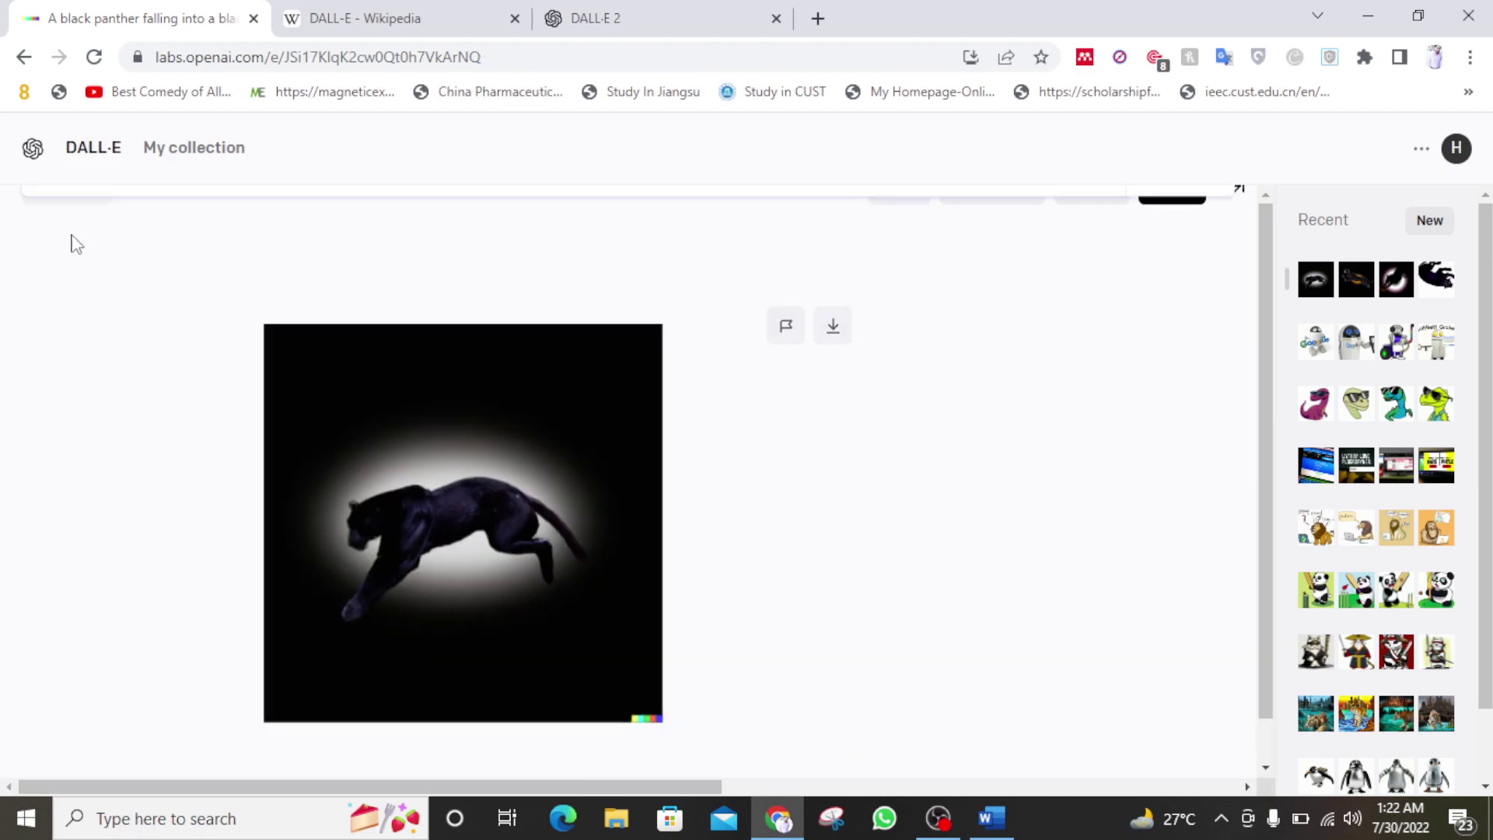
left_click(428, 270)
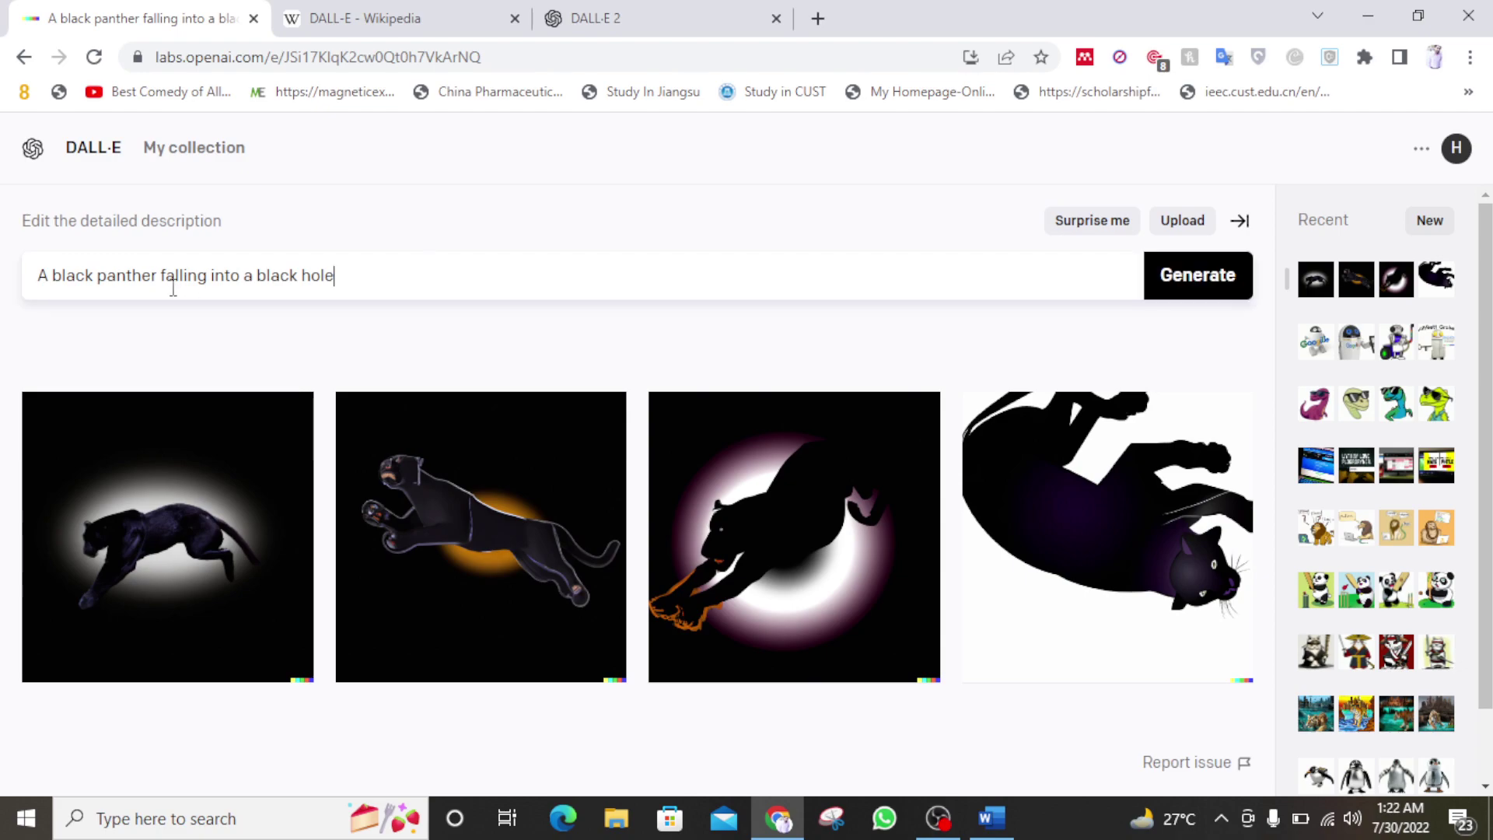
- Change the prompt to 'A cat falling into a blackhole' and generate images
left_click_drag(152, 280, 62, 280)
key("BackSpace")
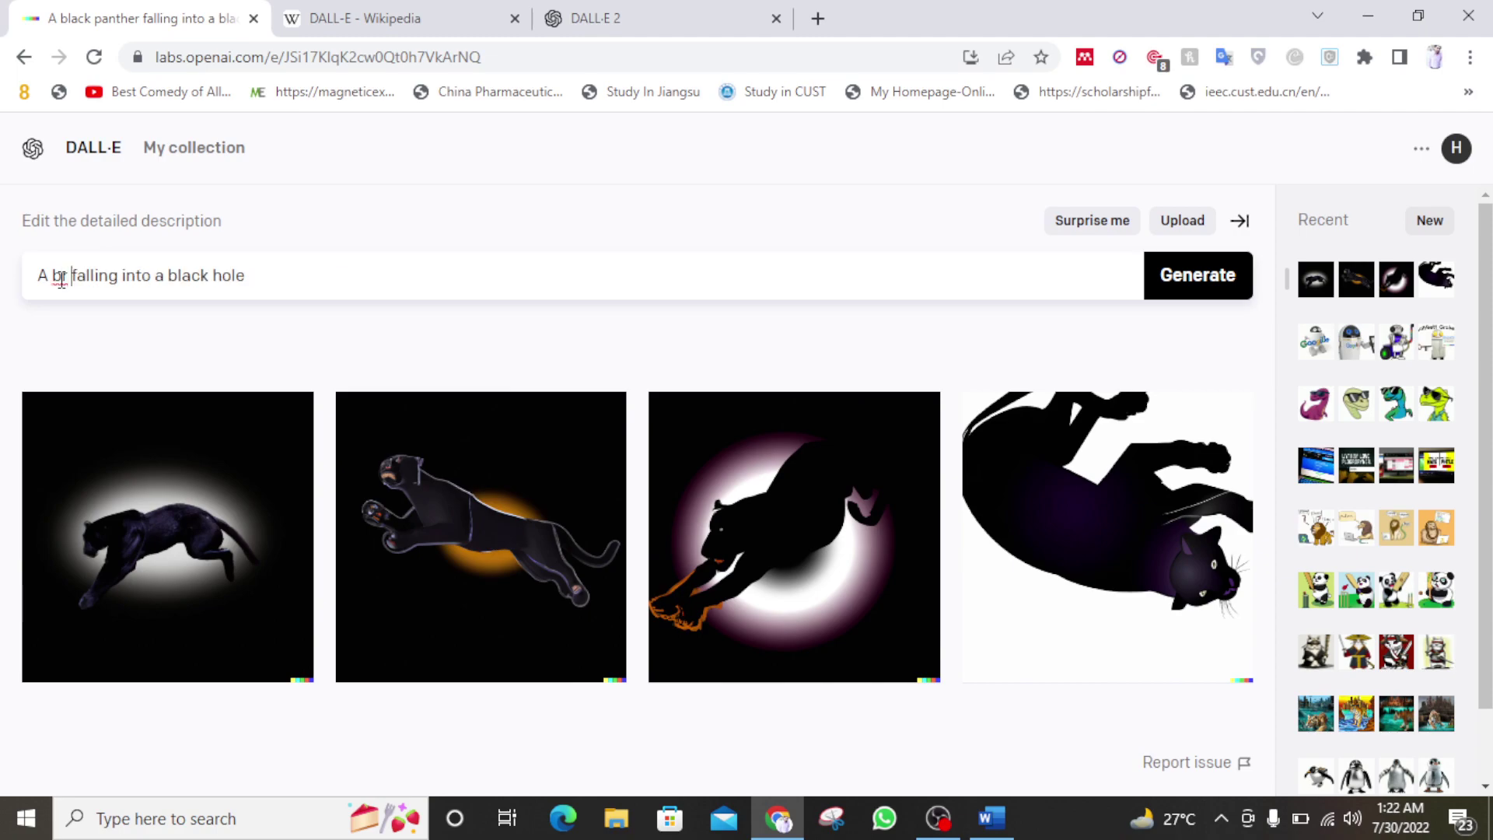
key("Delete")
key("BackSpace")
key("BackSpace")
type("cat")
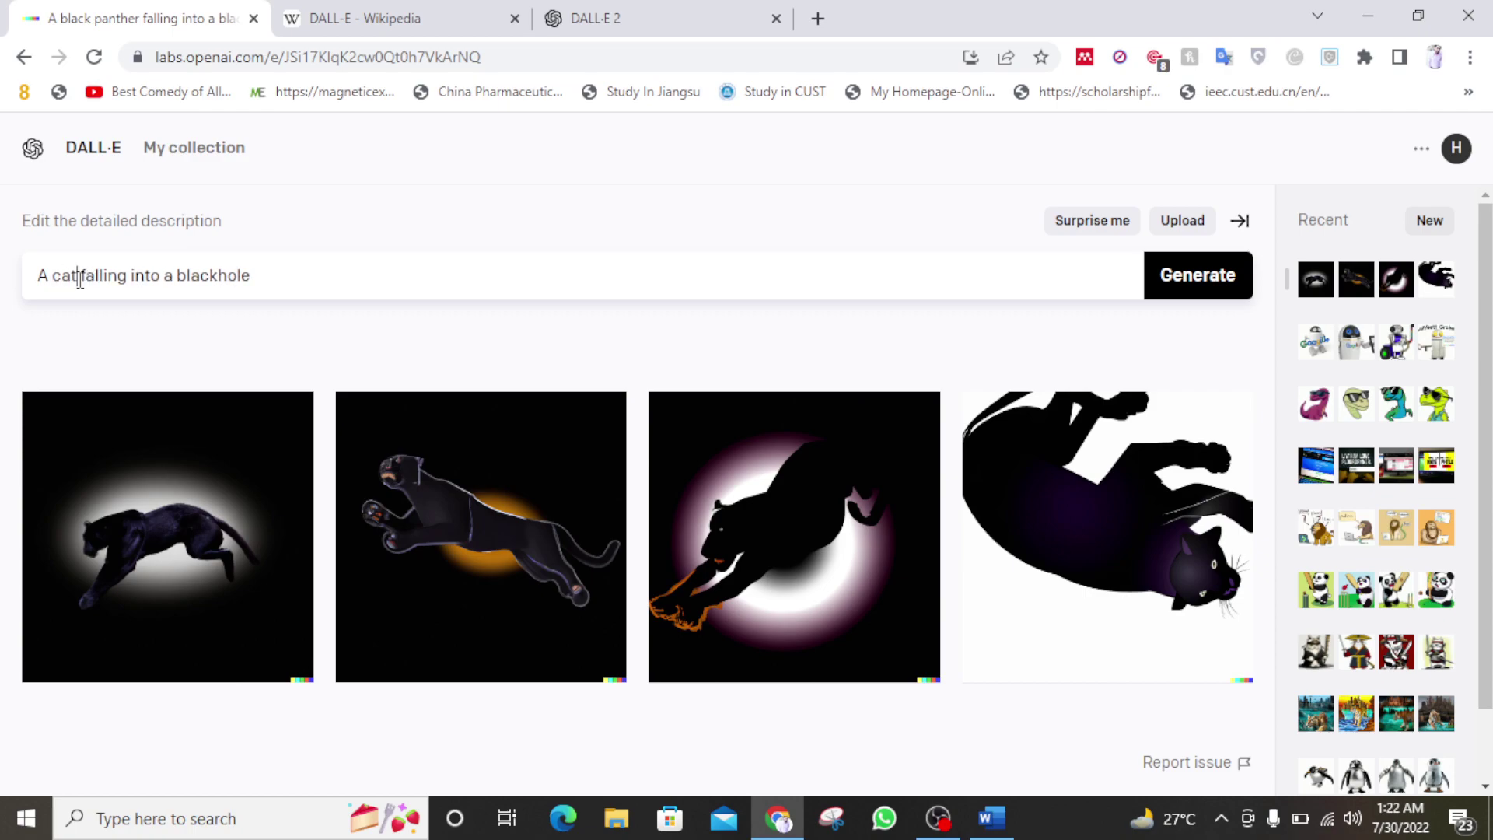
left_click(1200, 282)
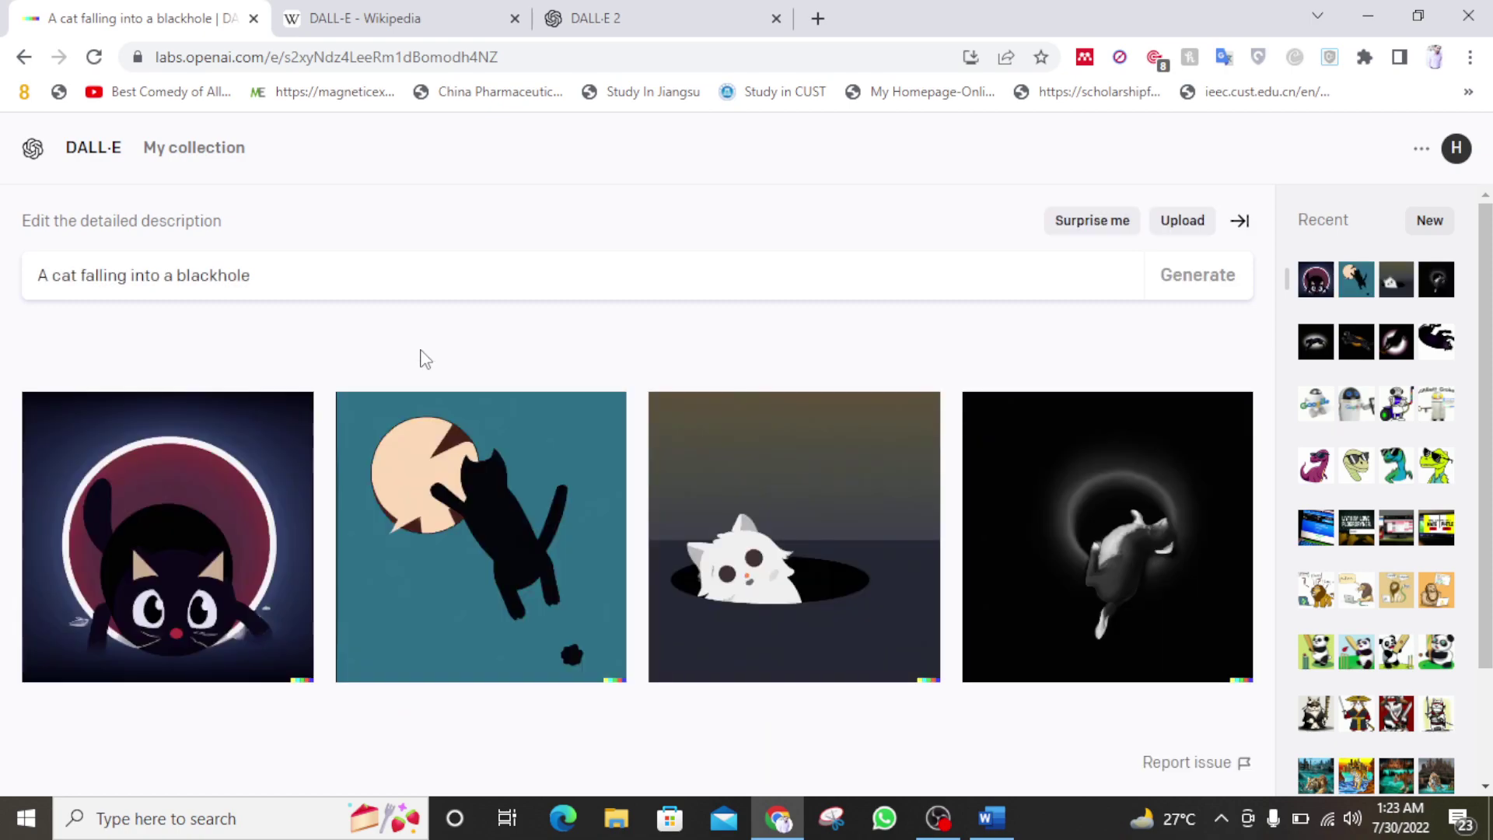
- Browse the generated cat images individually, then go back to the results grid
left_click(157, 611)
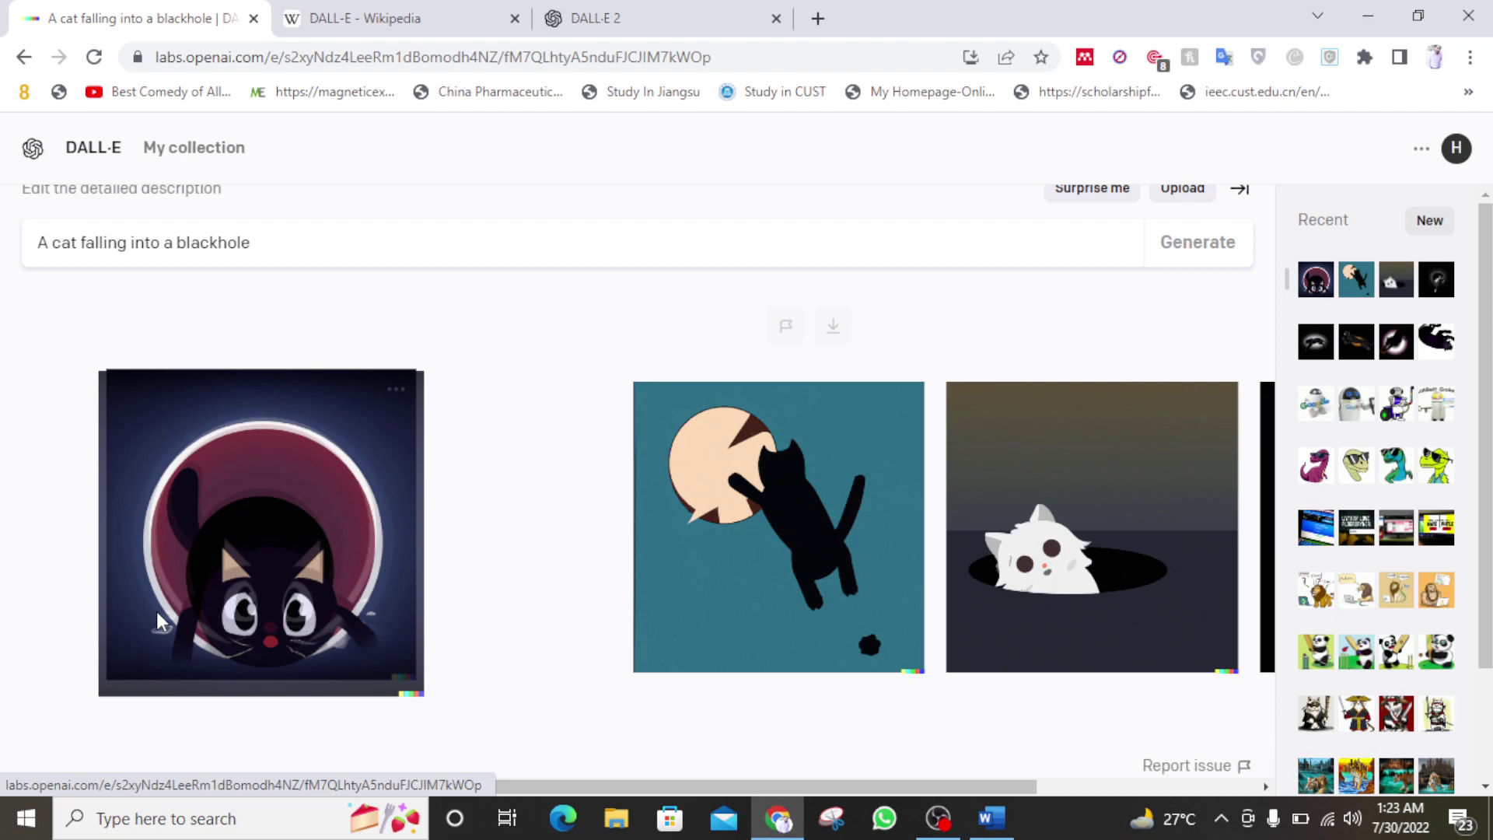
key("Right")
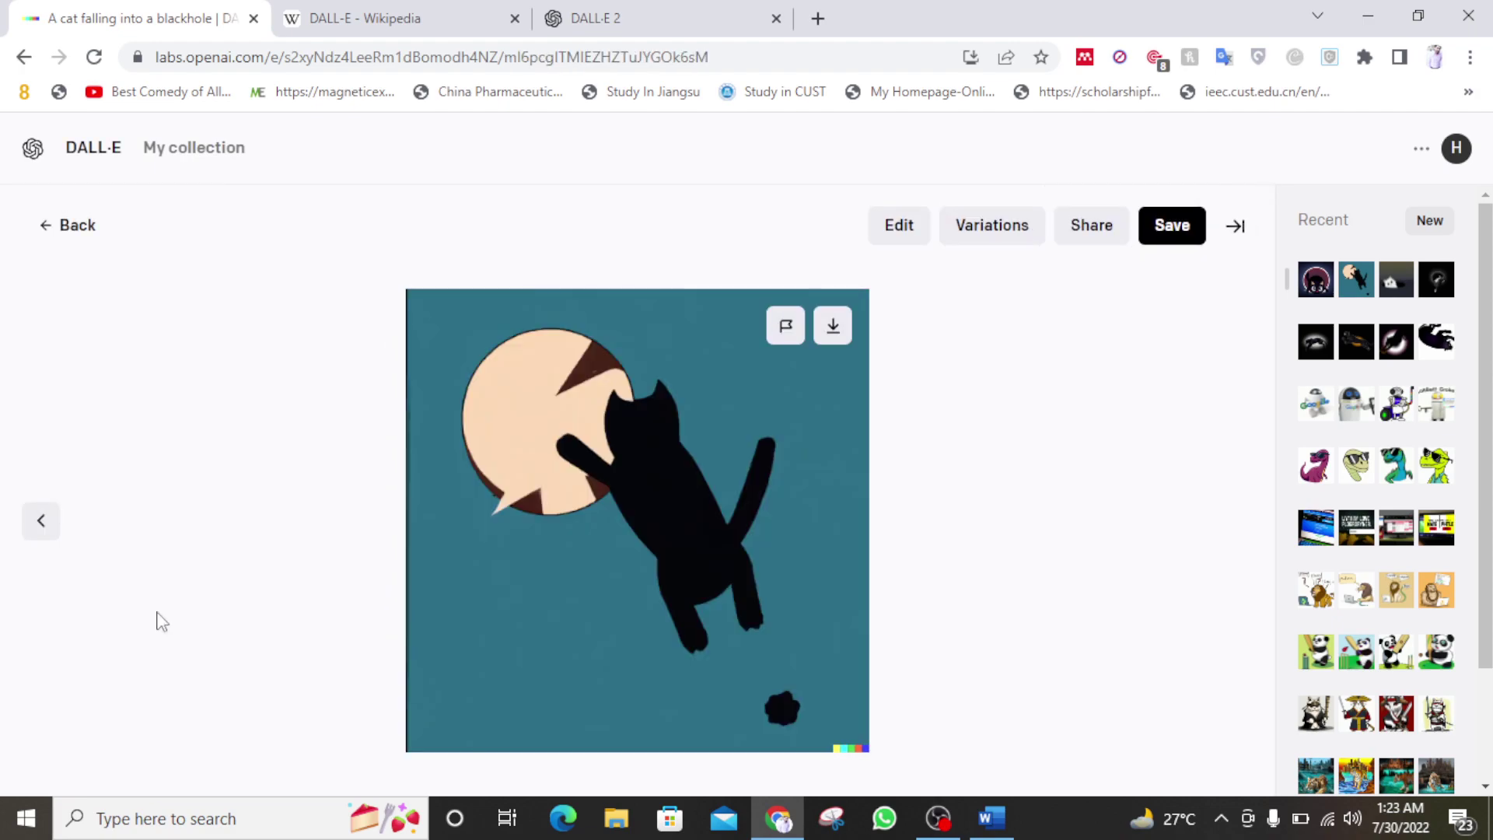
key("Left")
key("Left")
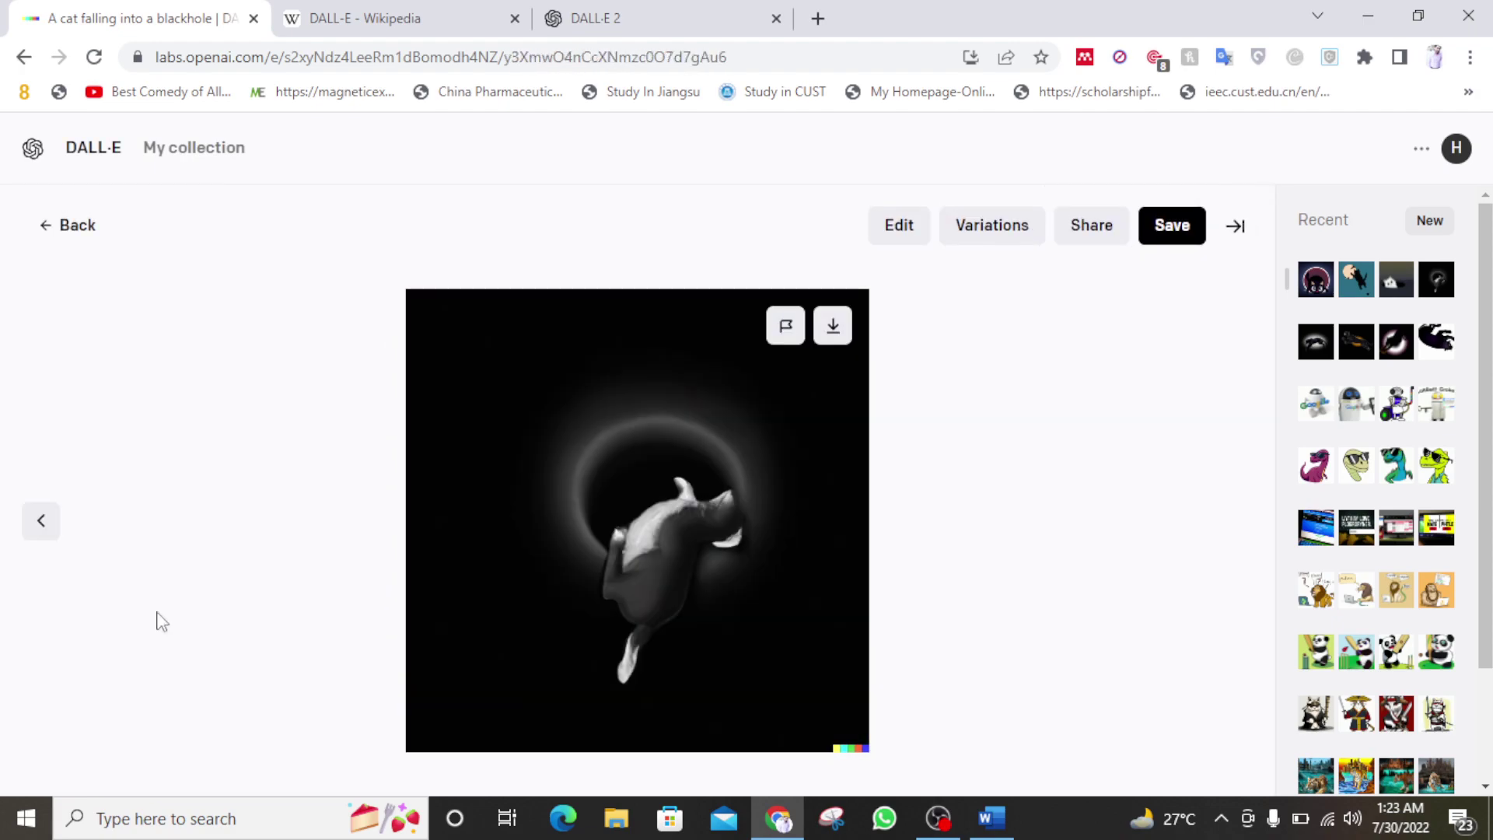
left_click(66, 228)
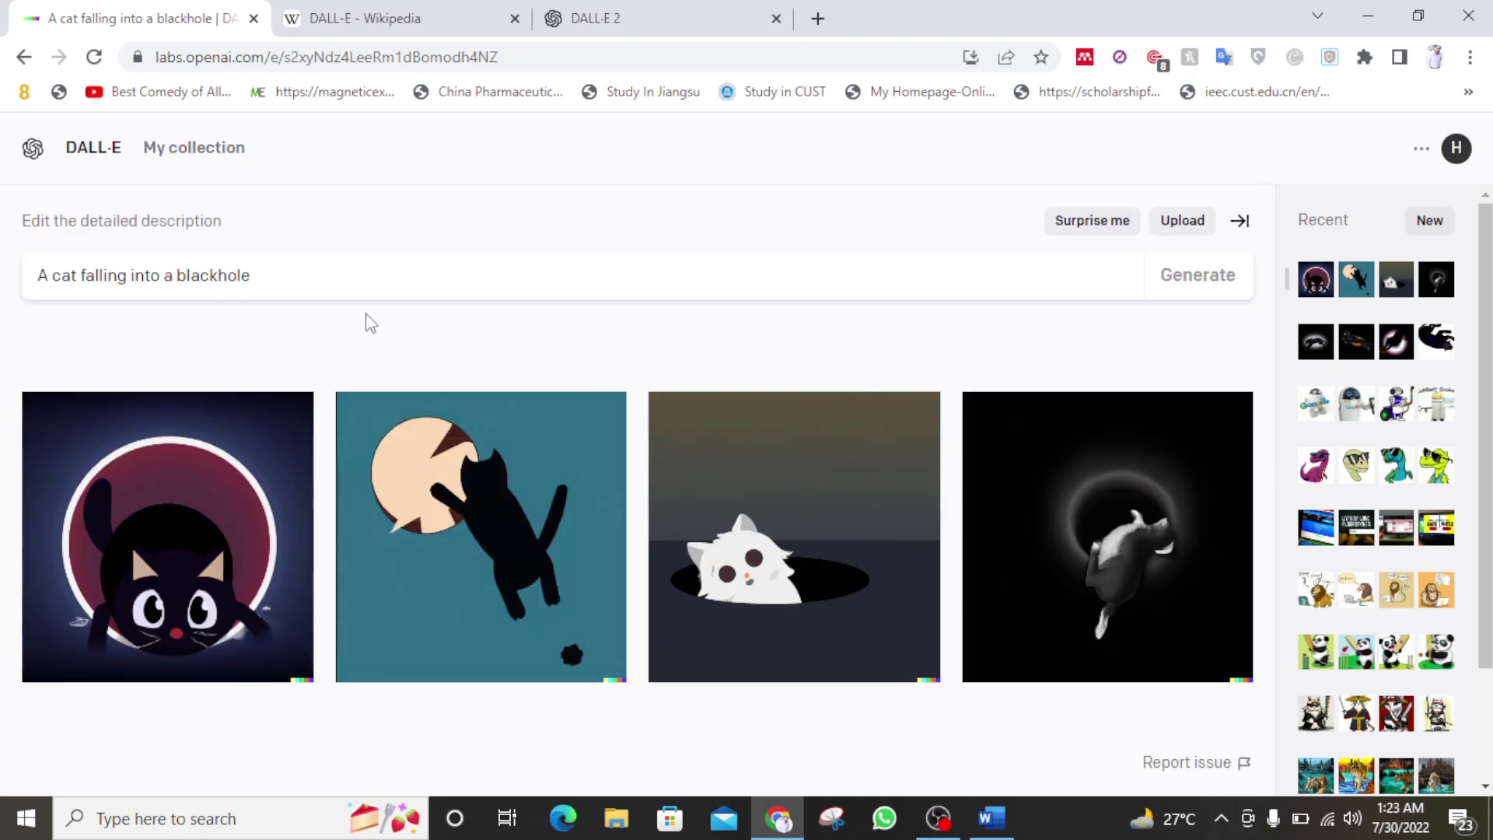
left_click_drag(251, 276, 7, 284)
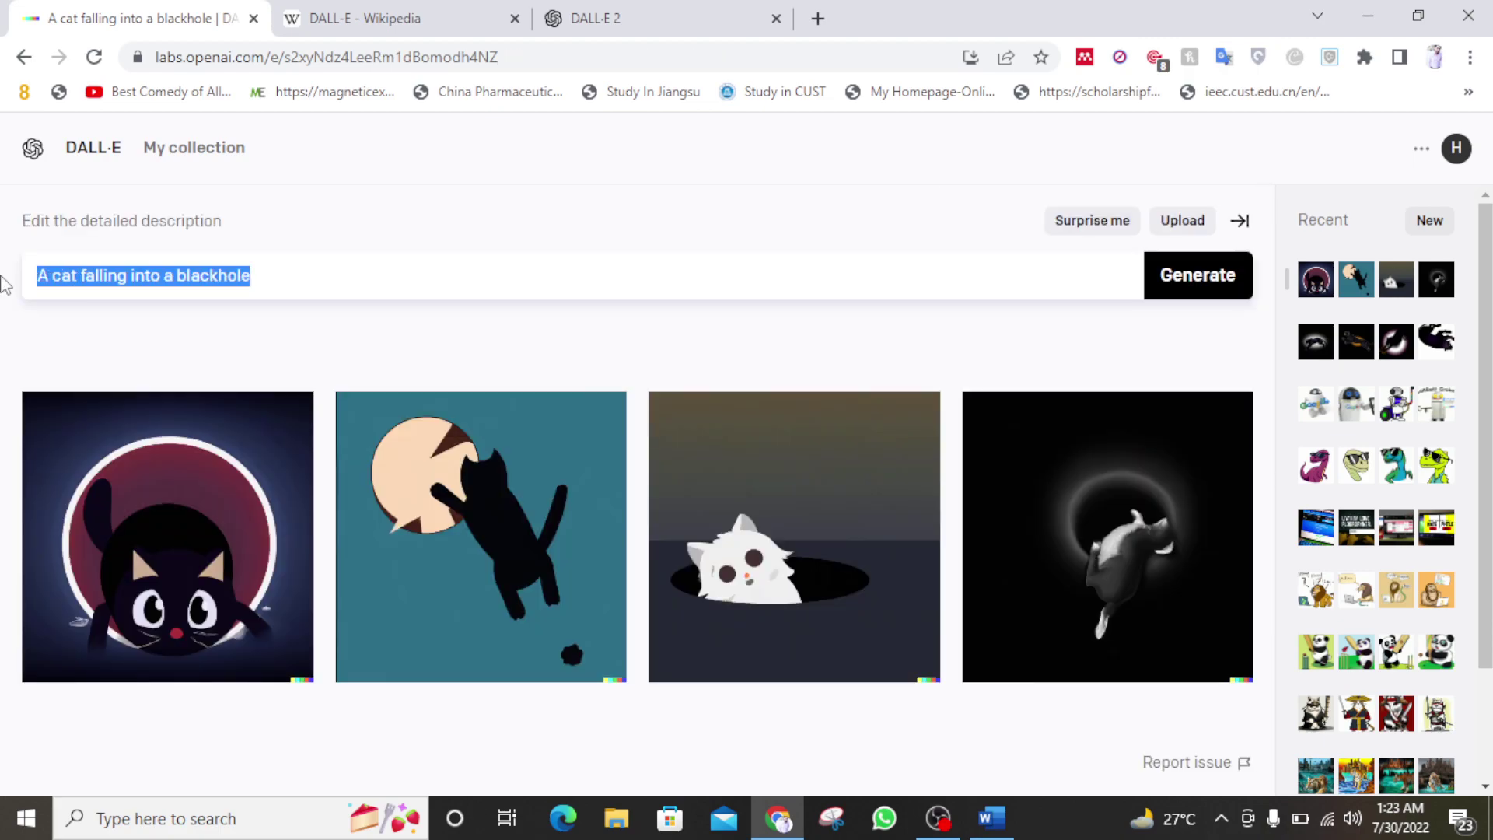
- Generate images for 'Robot making youtube Video thumbnail', then bring the OBS recorder forward
type("R")
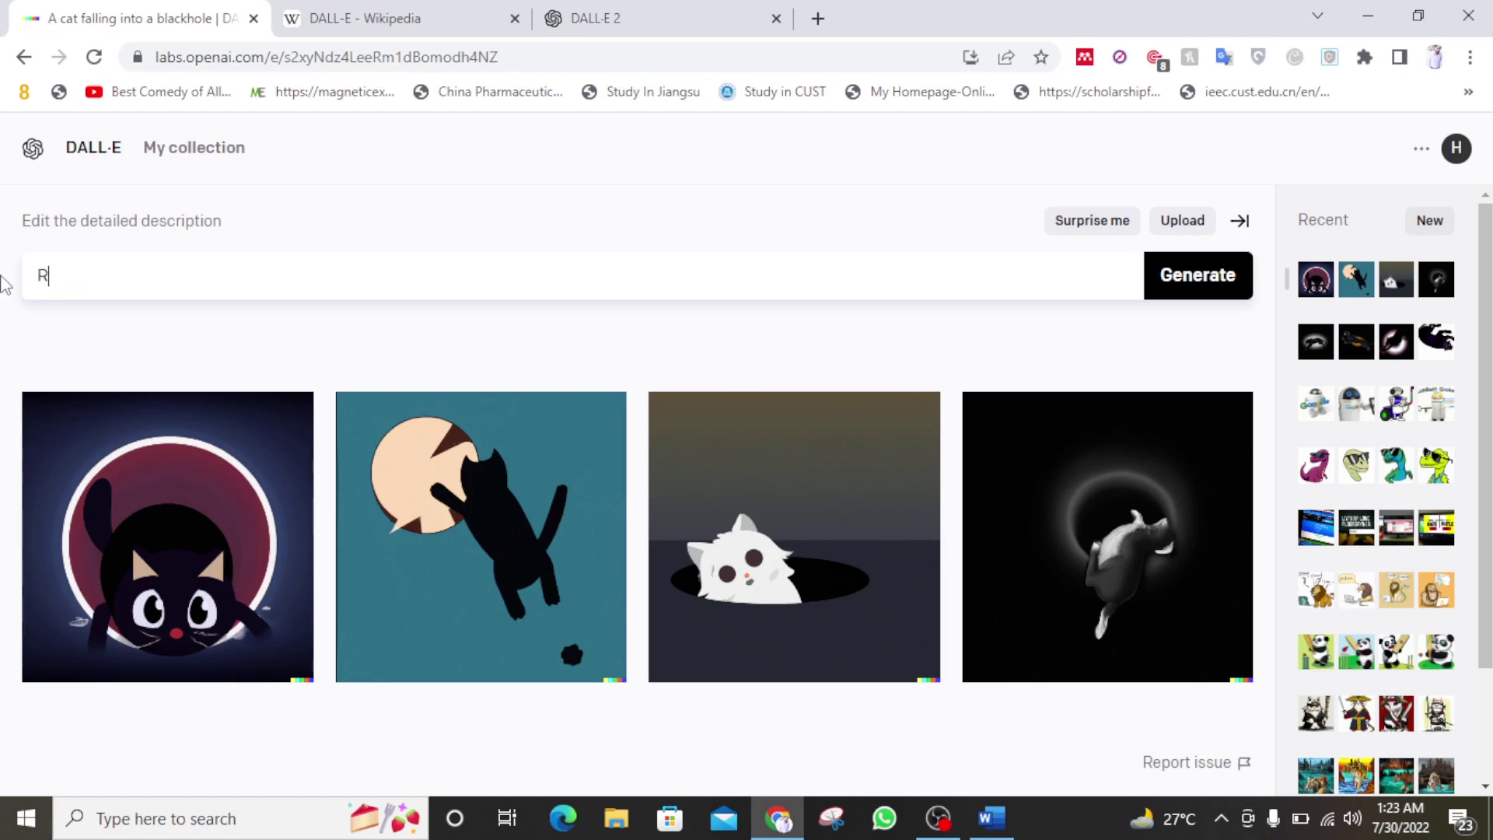
type("obot making youtube ")
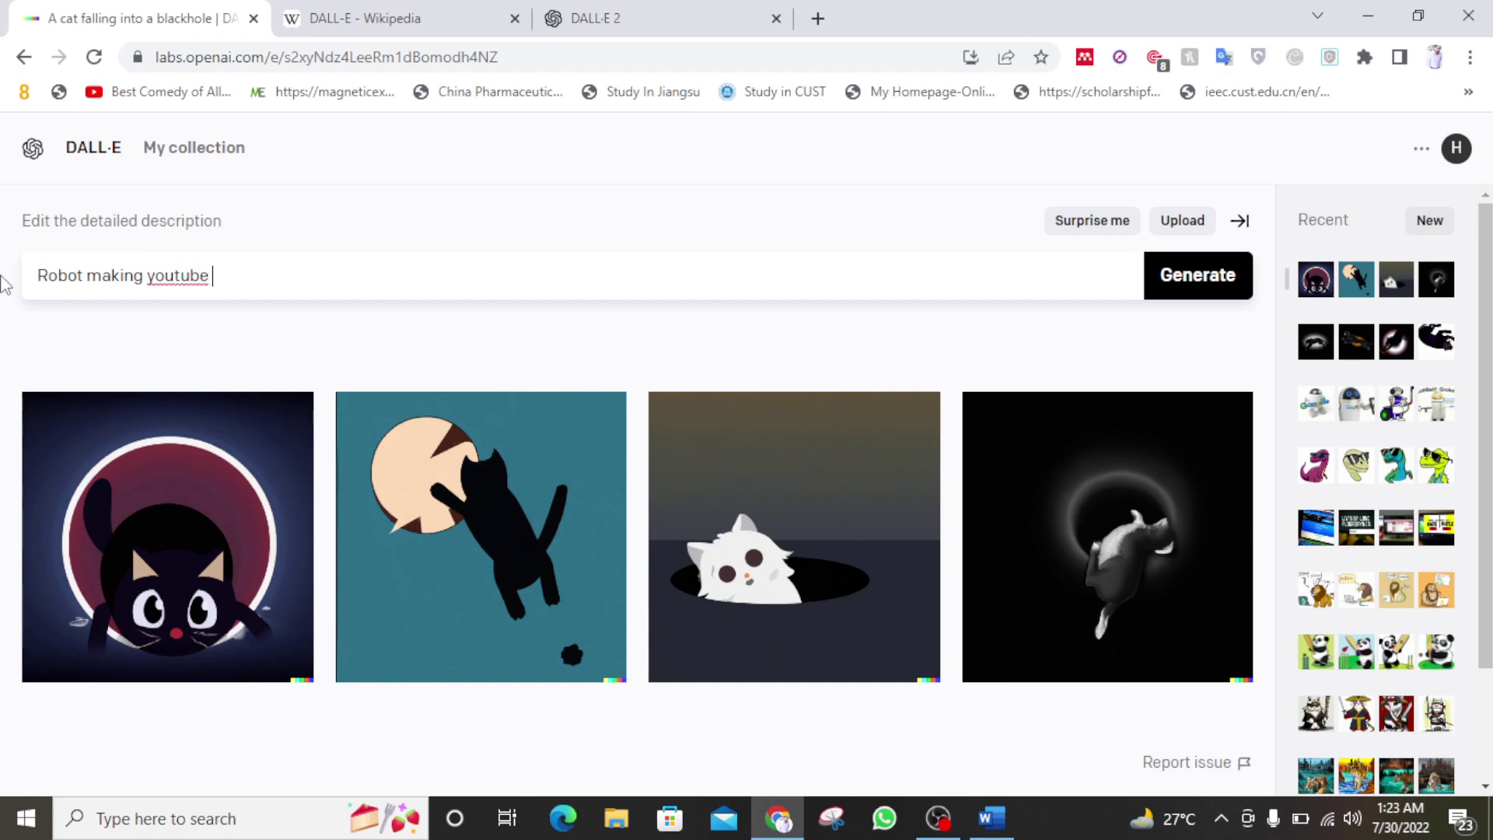
type("Video thumbnail")
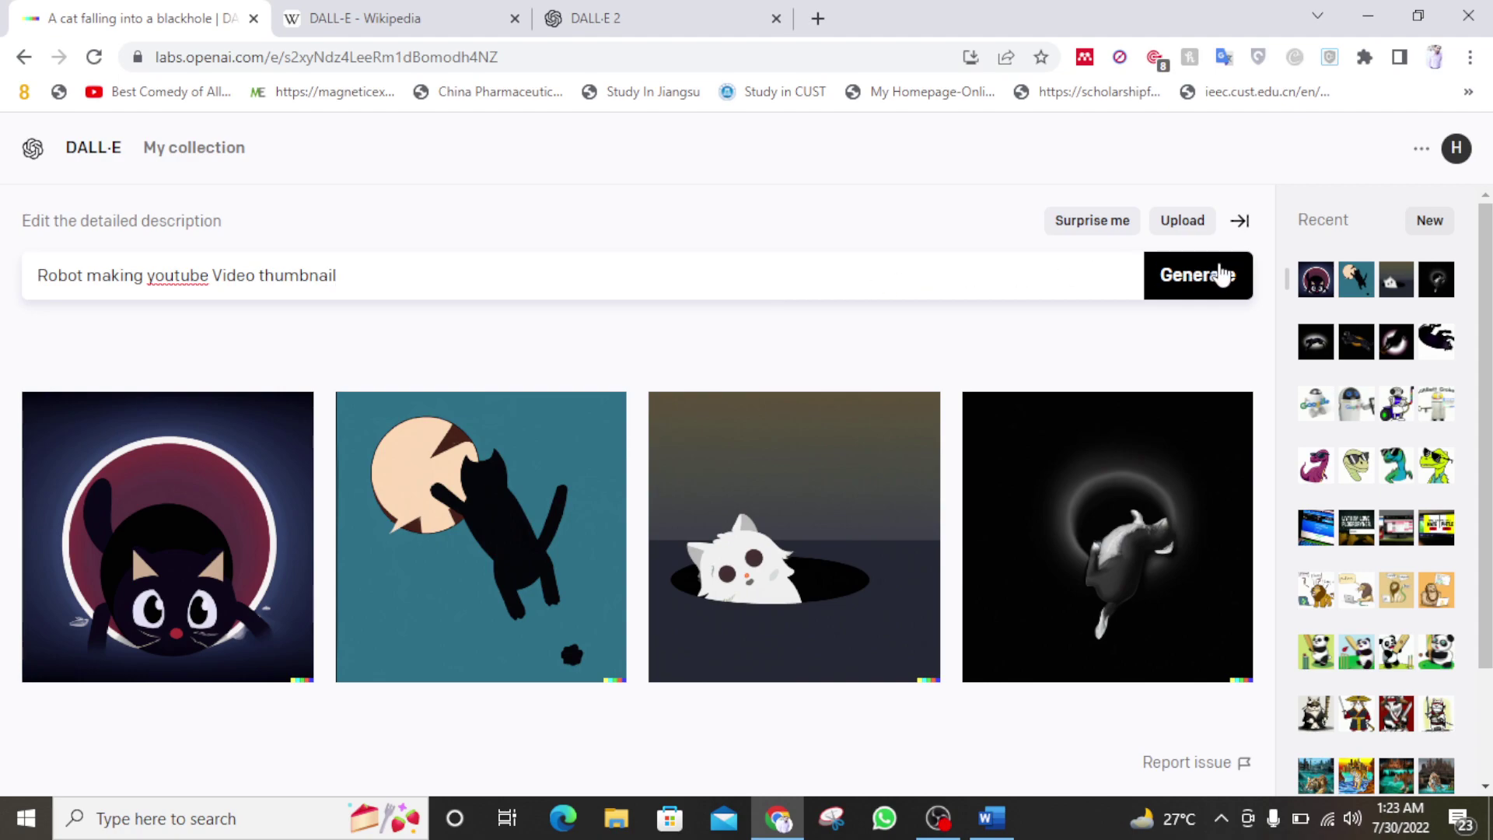
left_click(1225, 281)
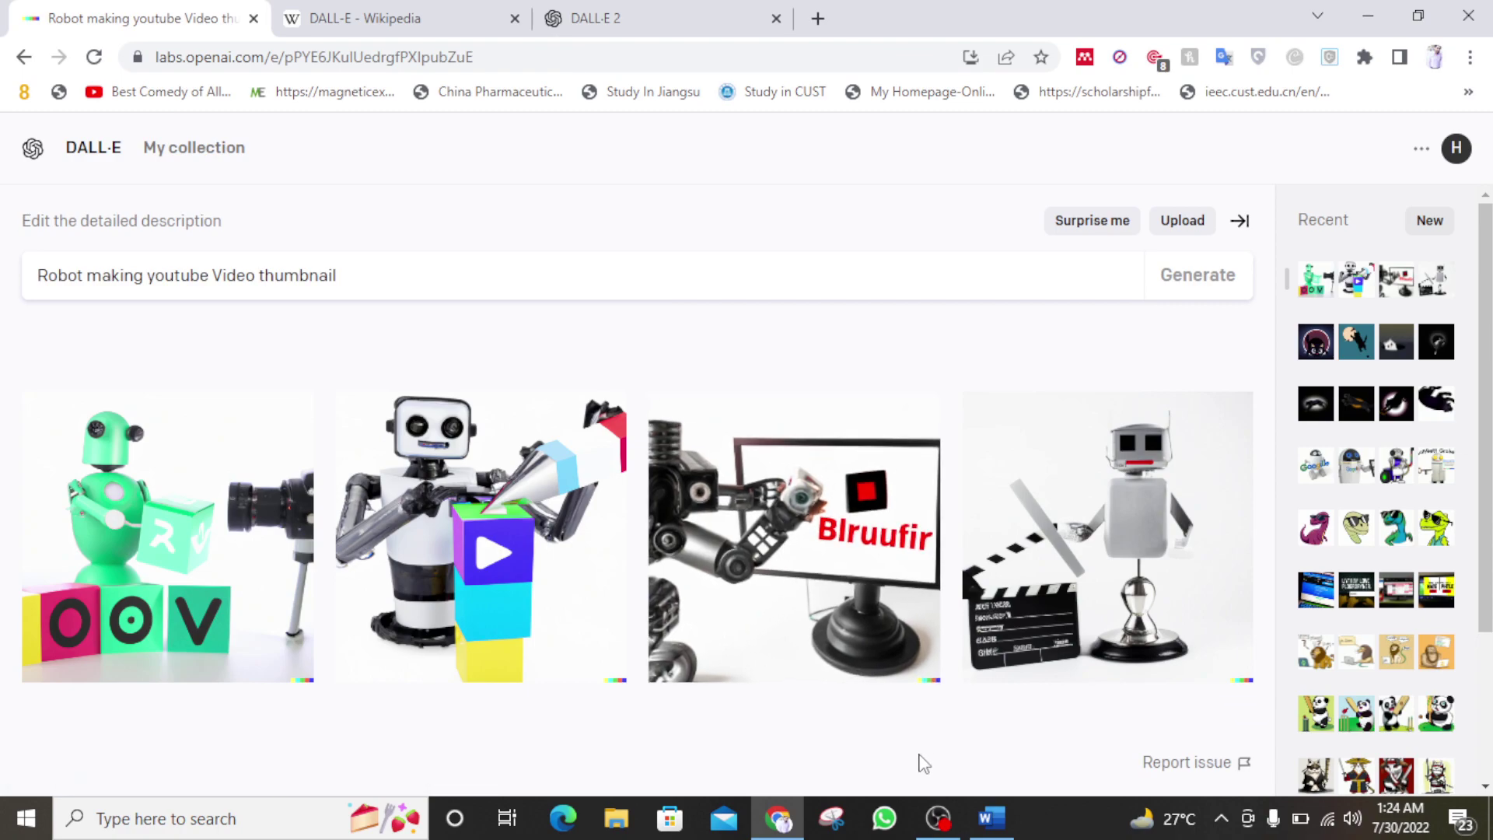
left_click(937, 817)
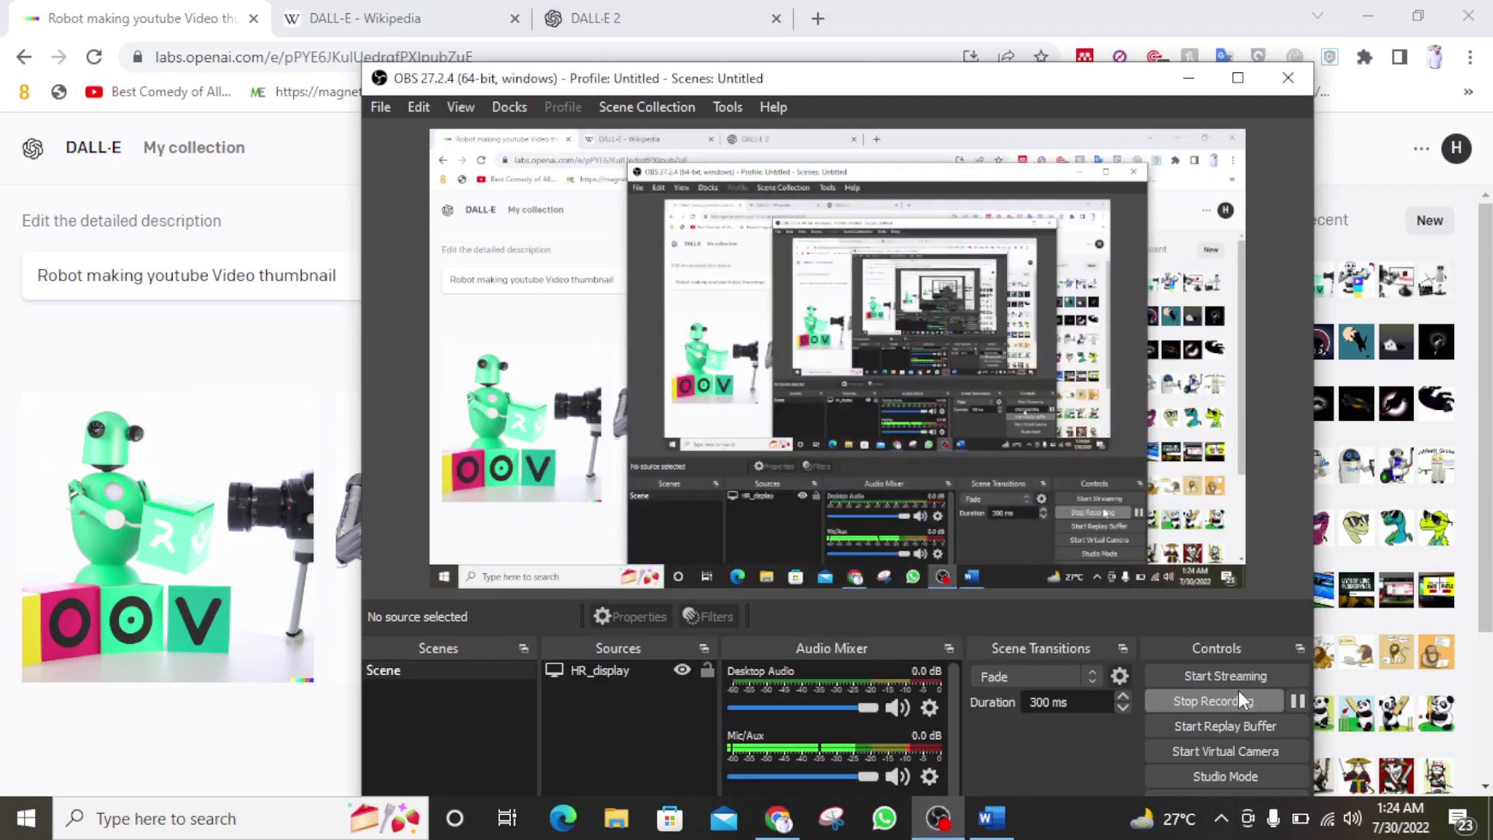